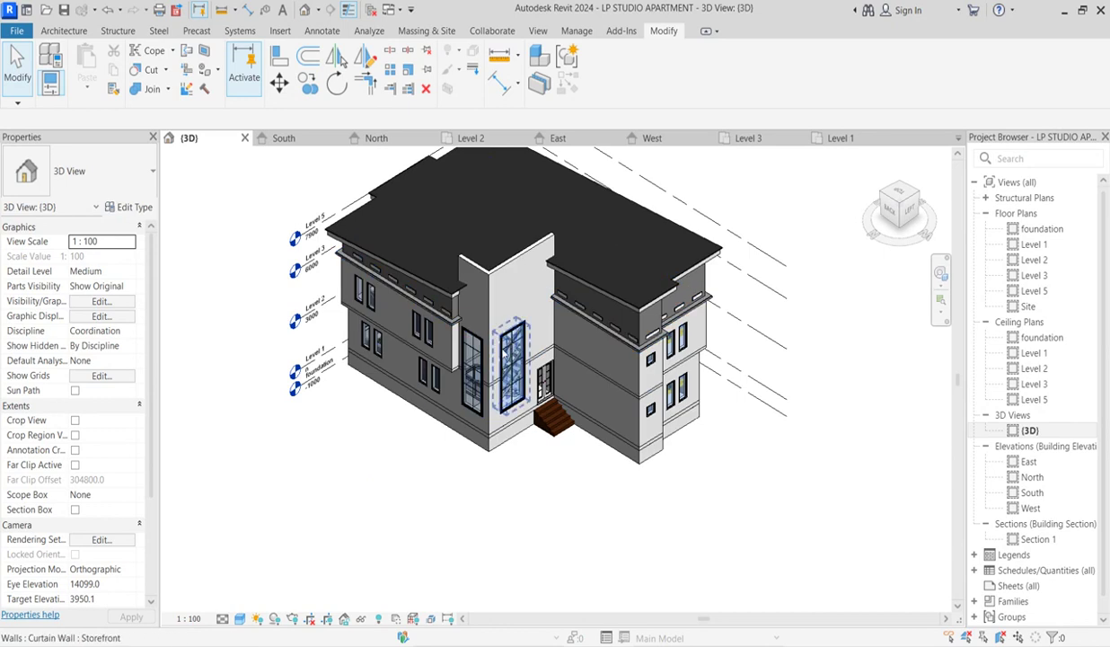
Cycle the wall highlight with Tab until the whole wall coping chain is highlighted.
key(Tab)
key(Tab)
key(Tab)
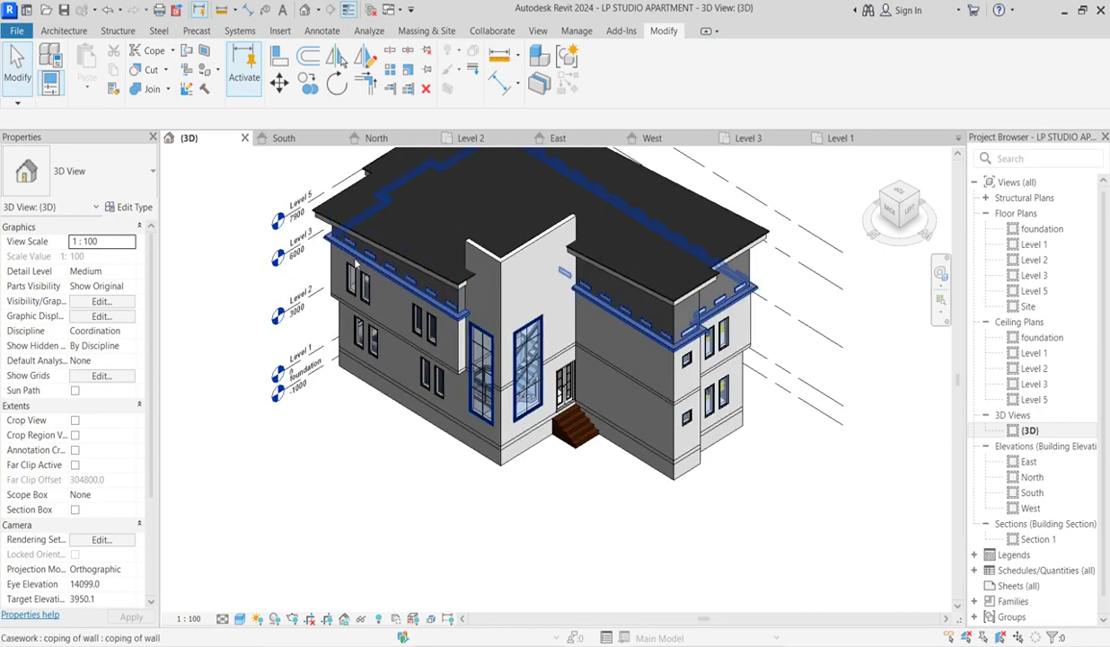
key(Tab)
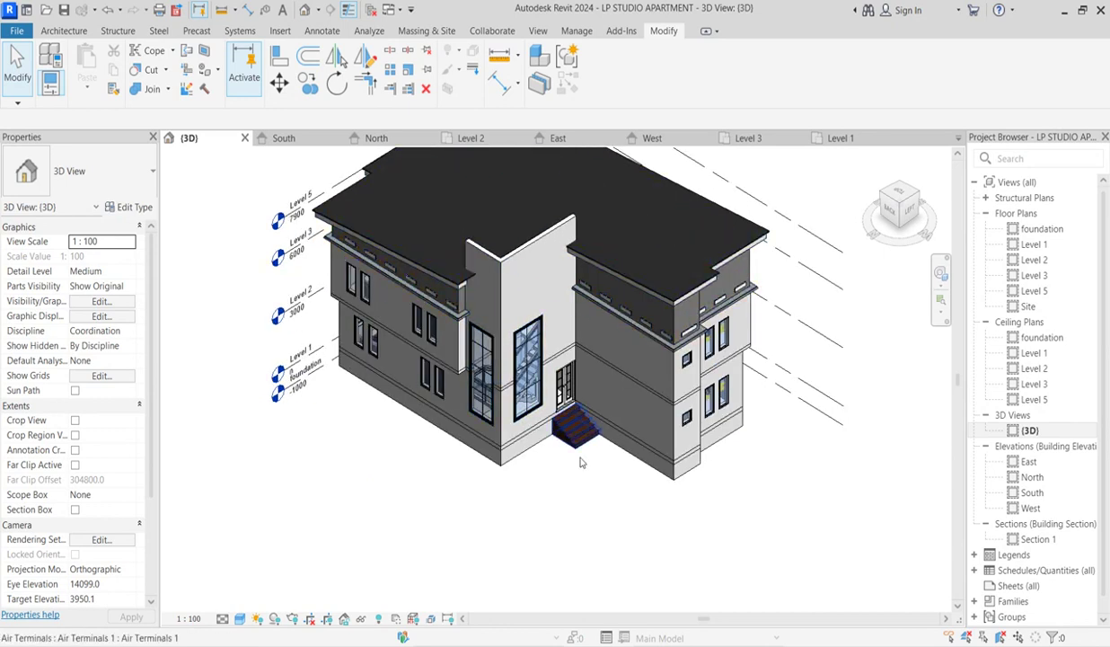
key(Tab)
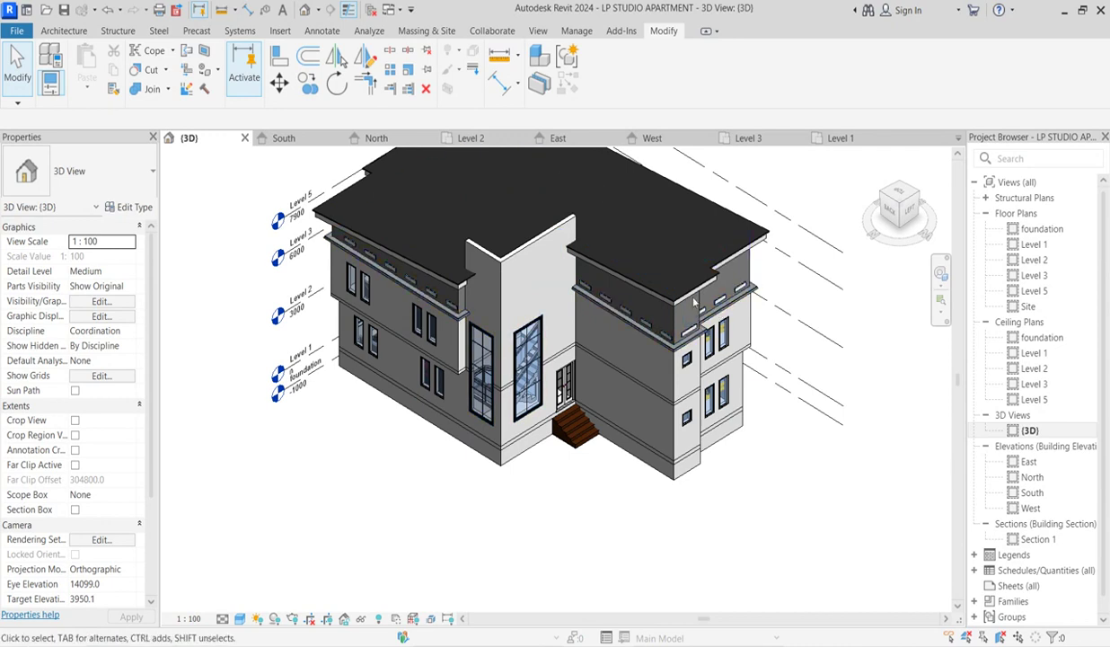
scroll(579, 438, up, 5)
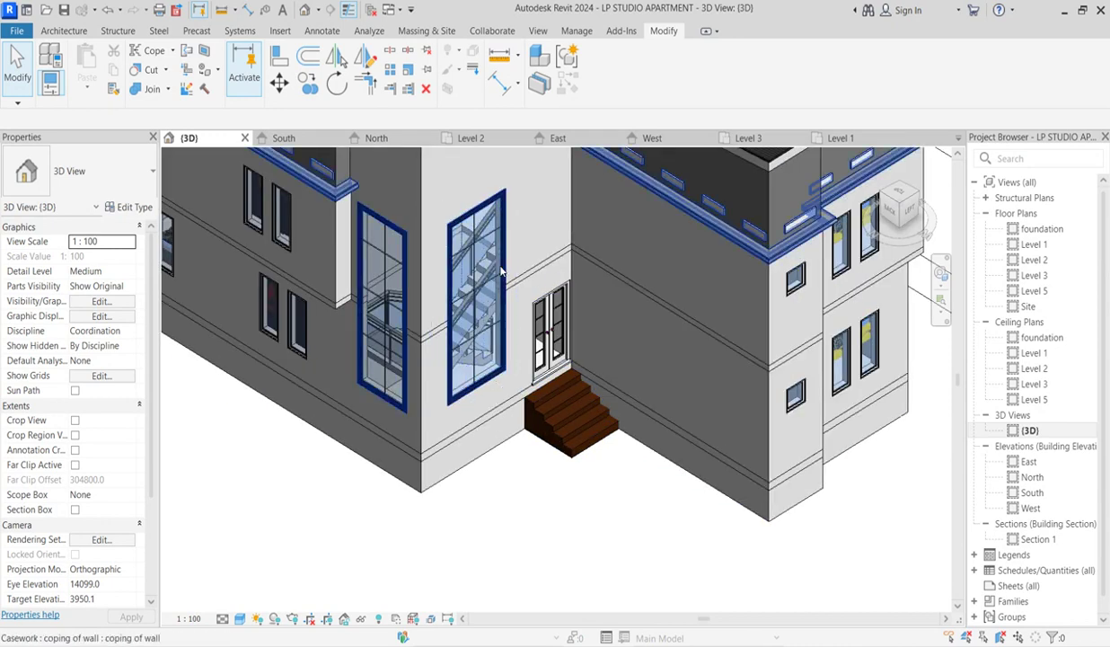
key(Tab)
scroll(427, 458, down, 5)
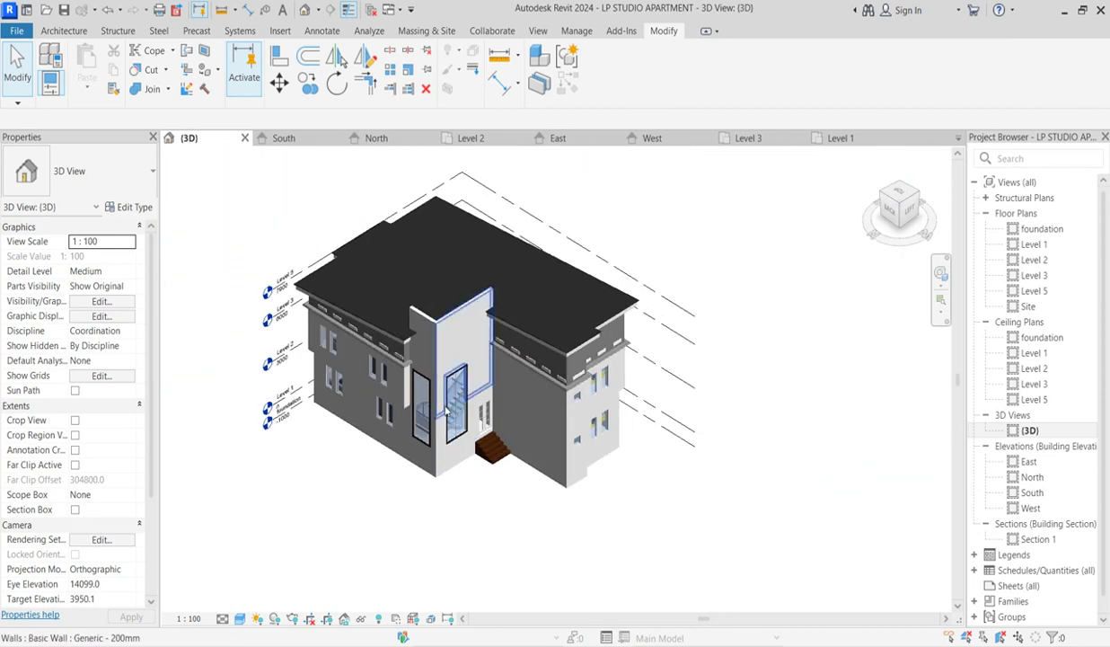
scroll(392, 308, up, 5)
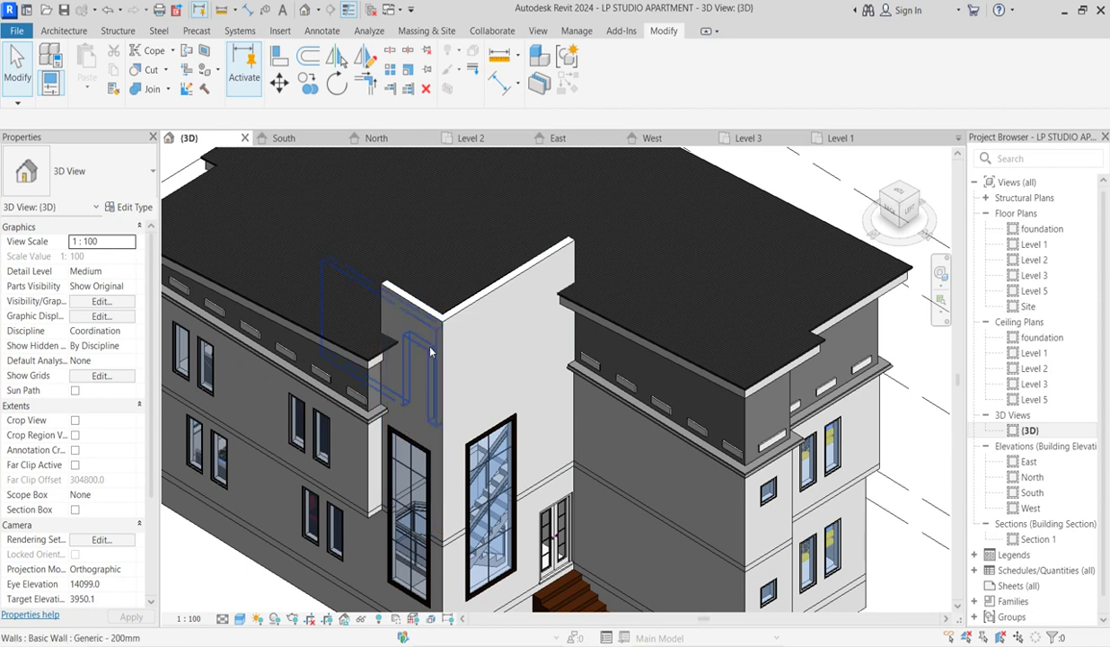
scroll(422, 520, down, 3)
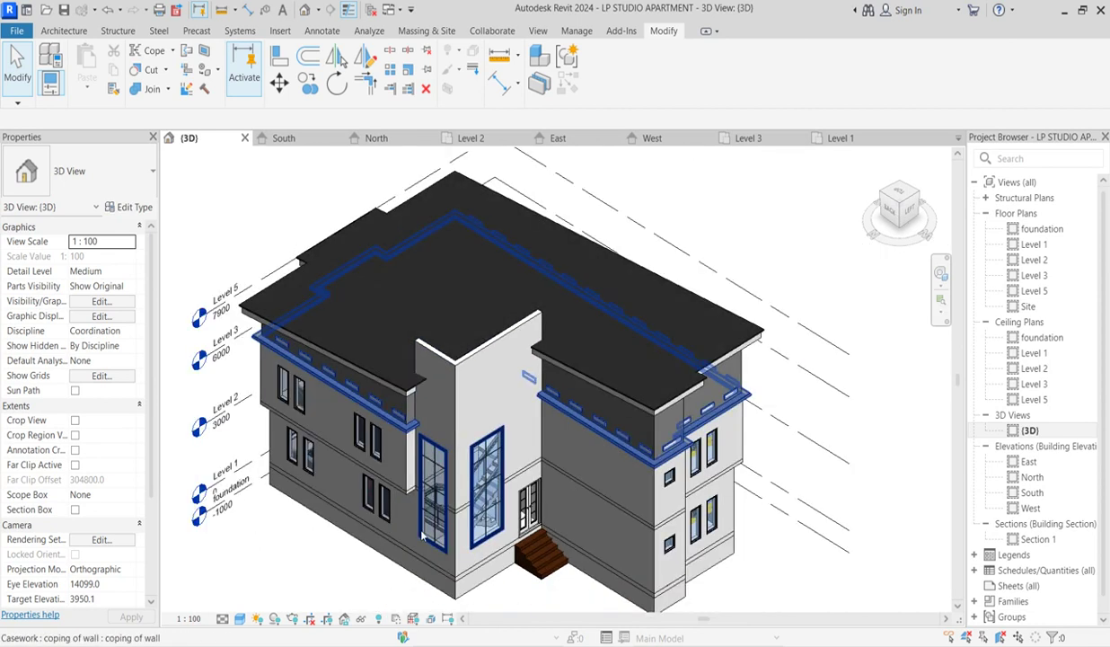
scroll(422, 525, down, 2)
scroll(368, 539, up, 2)
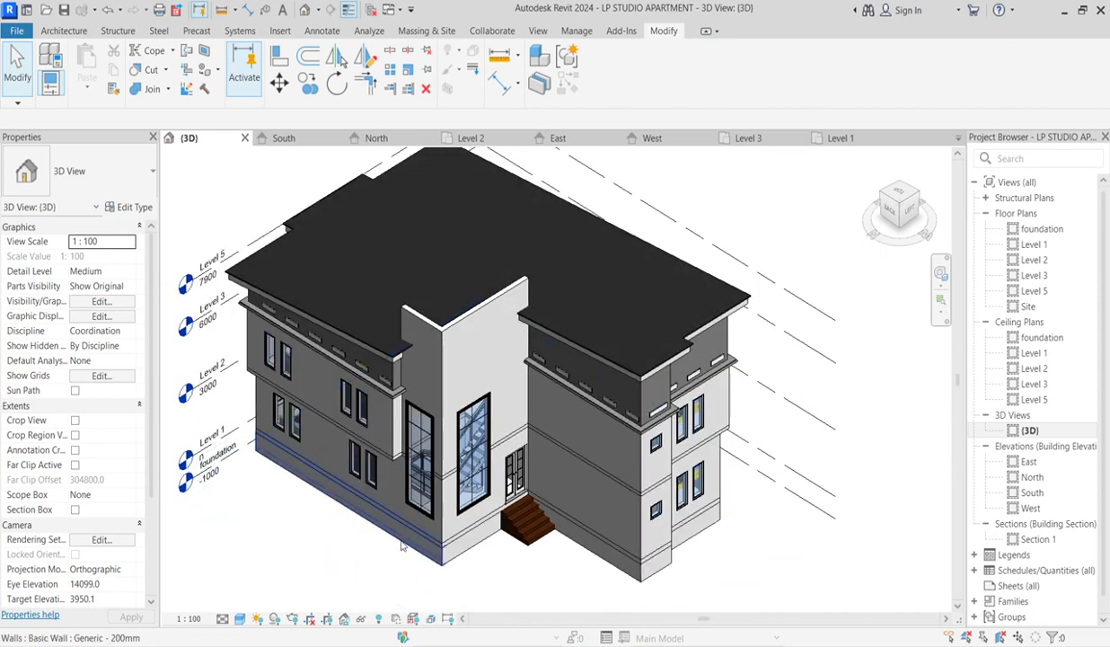
scroll(369, 539, down, 2)
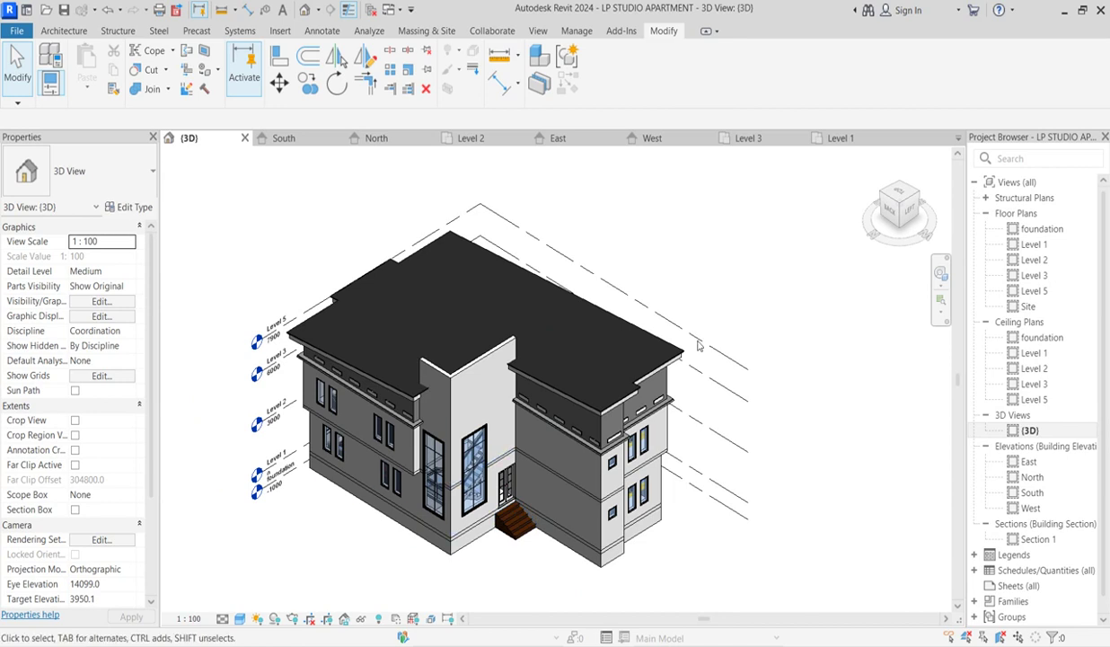
scroll(914, 488, up, 3)
scroll(885, 529, down, 4)
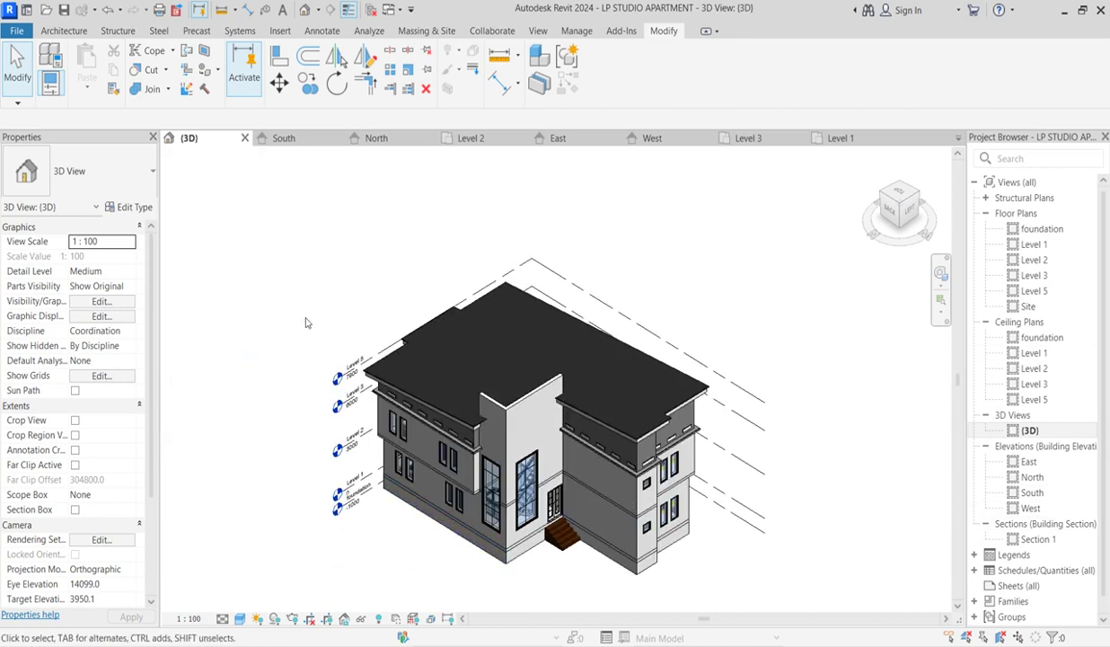
Open the South, then West elevation and zoom to frame the building.
double_click(1030, 497)
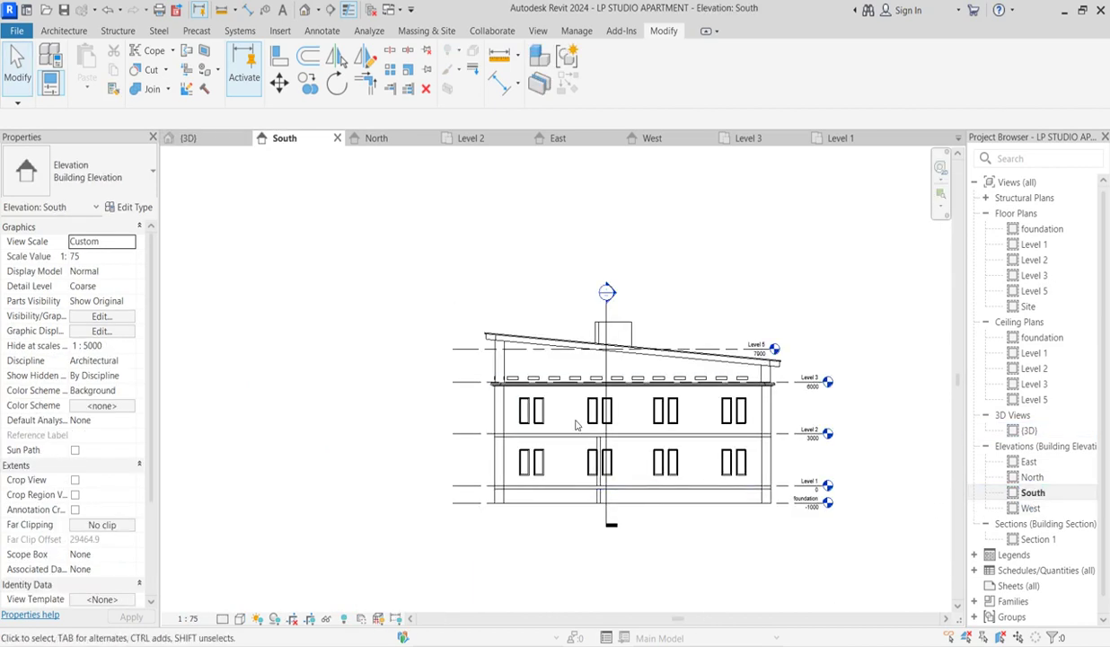
double_click(1031, 507)
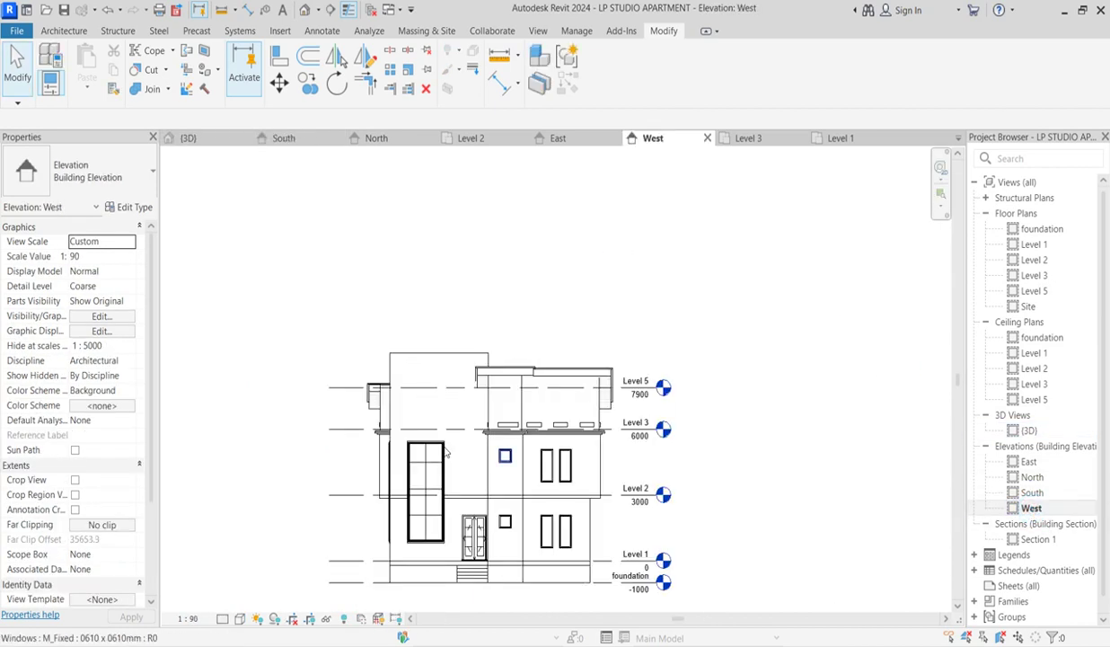
scroll(538, 449, down, 2)
scroll(361, 458, up, 1)
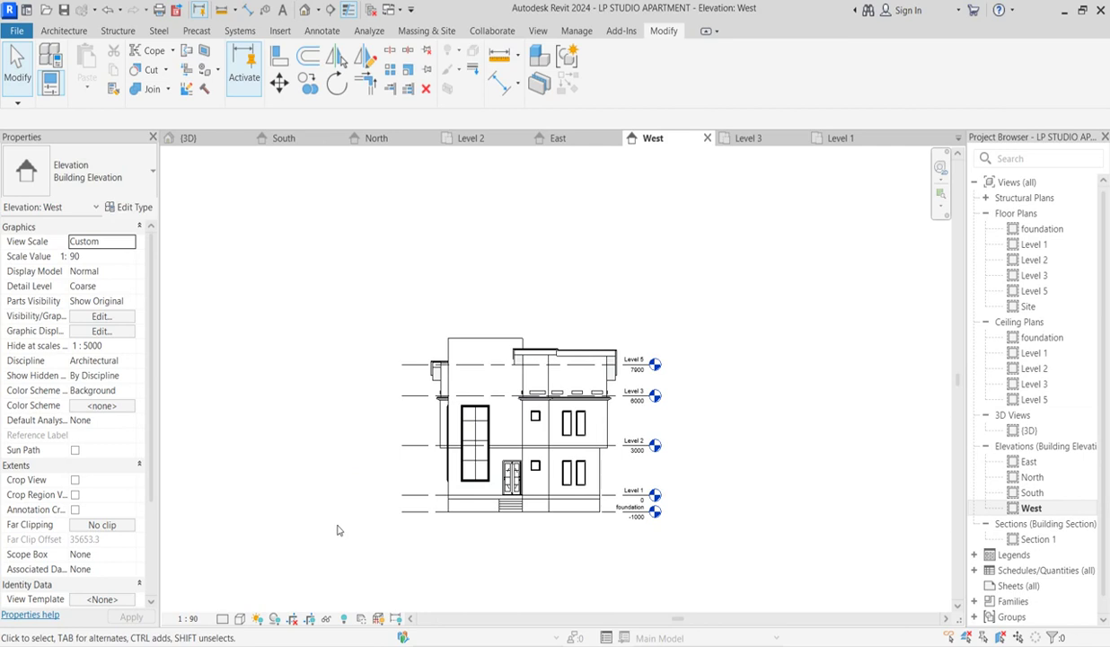
scroll(610, 381, up, 2)
scroll(449, 463, down, 3)
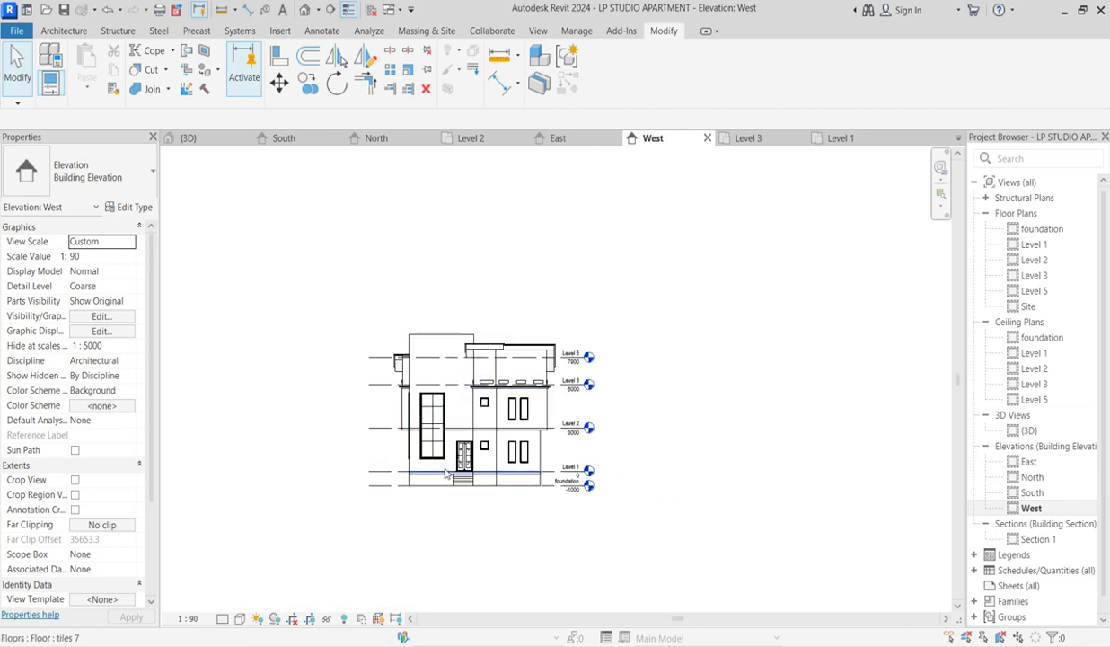
scroll(476, 489, up, 1)
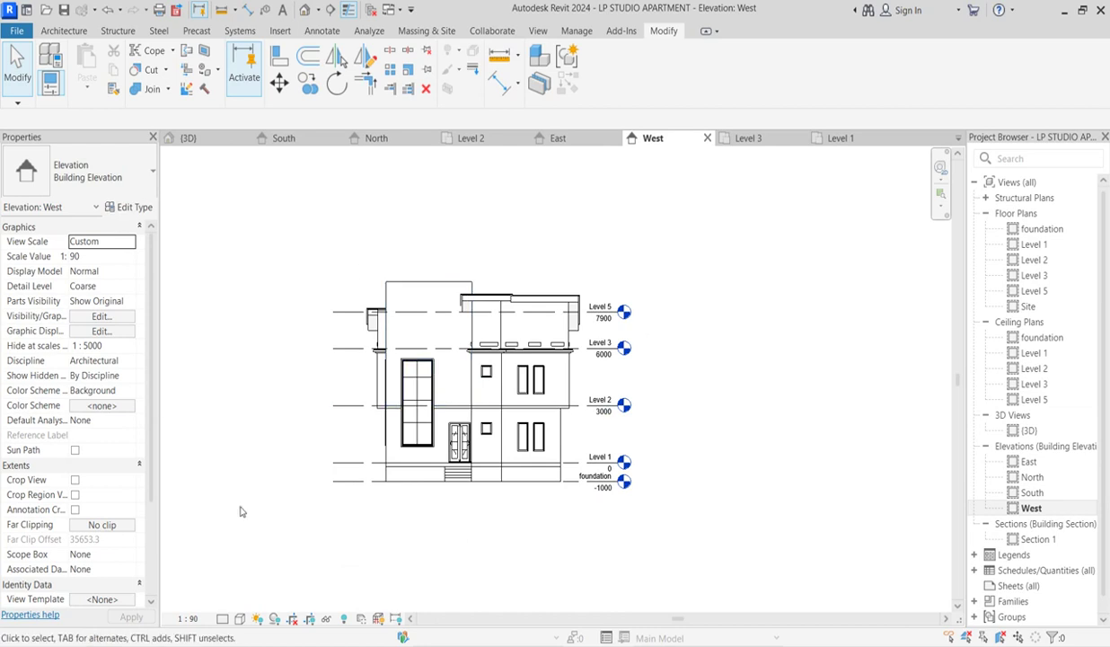
scroll(389, 349, up, 2)
scroll(389, 349, down, 3)
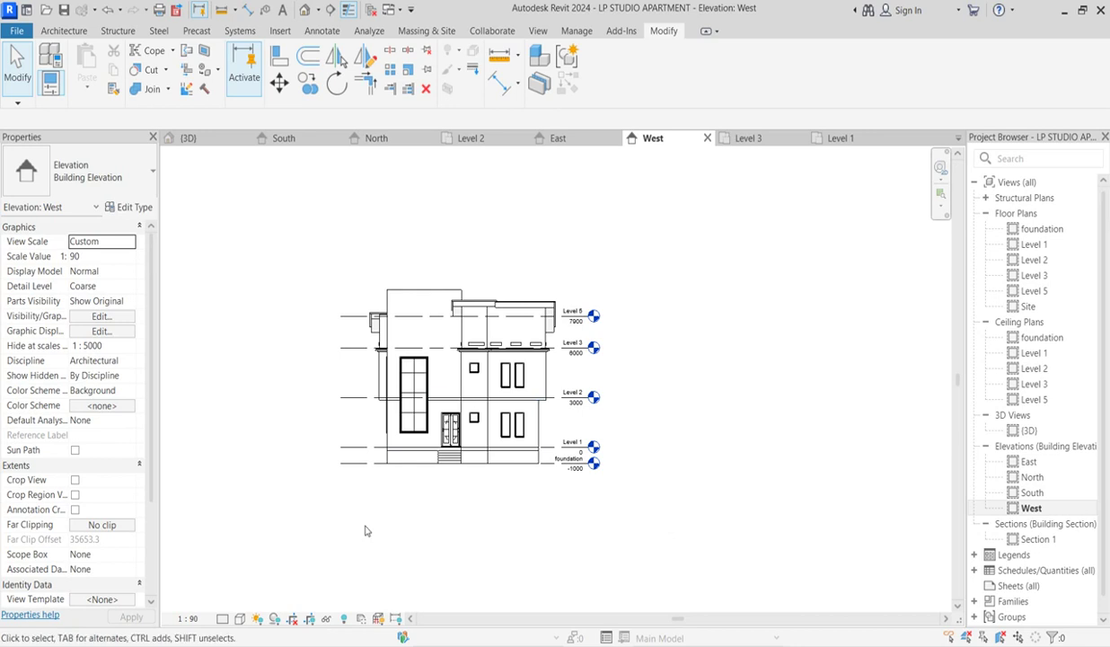
Show the crop region and drag its top, left, right and bottom edges in around the building.
click(309, 619)
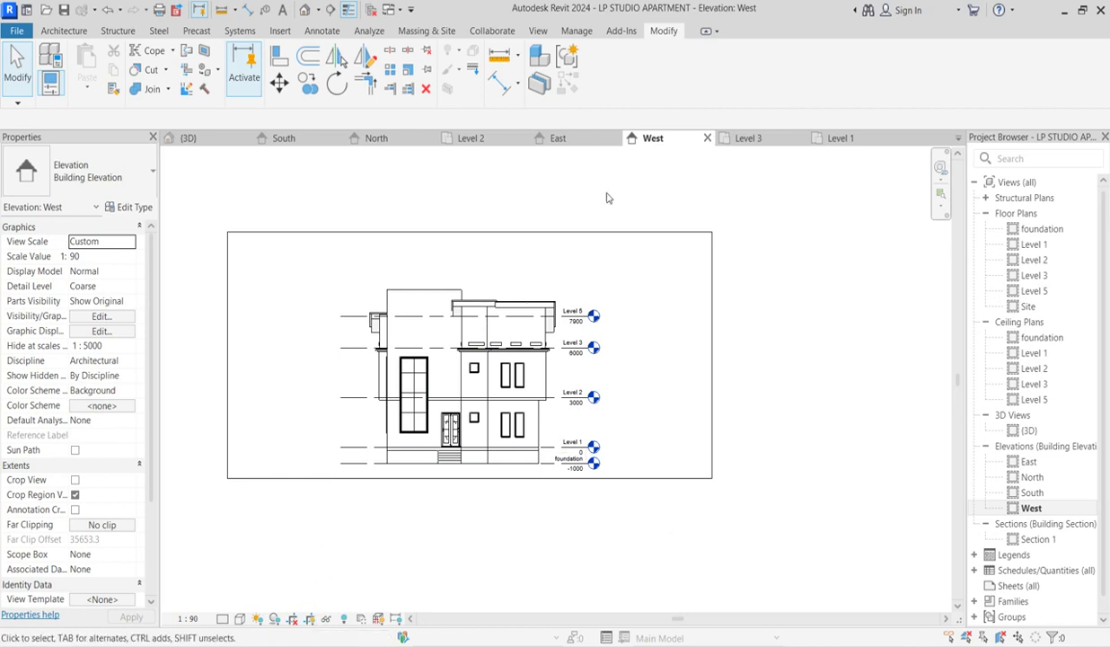
click(549, 232)
drag(469, 232, 479, 286)
drag(228, 382, 339, 383)
drag(710, 384, 633, 384)
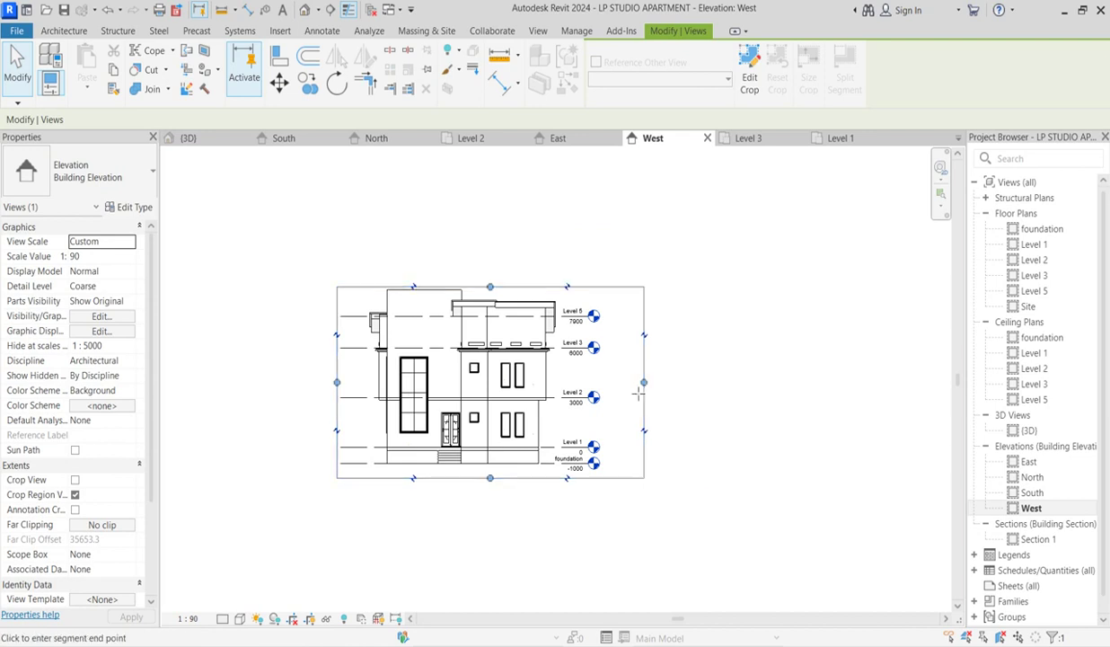
click(632, 335)
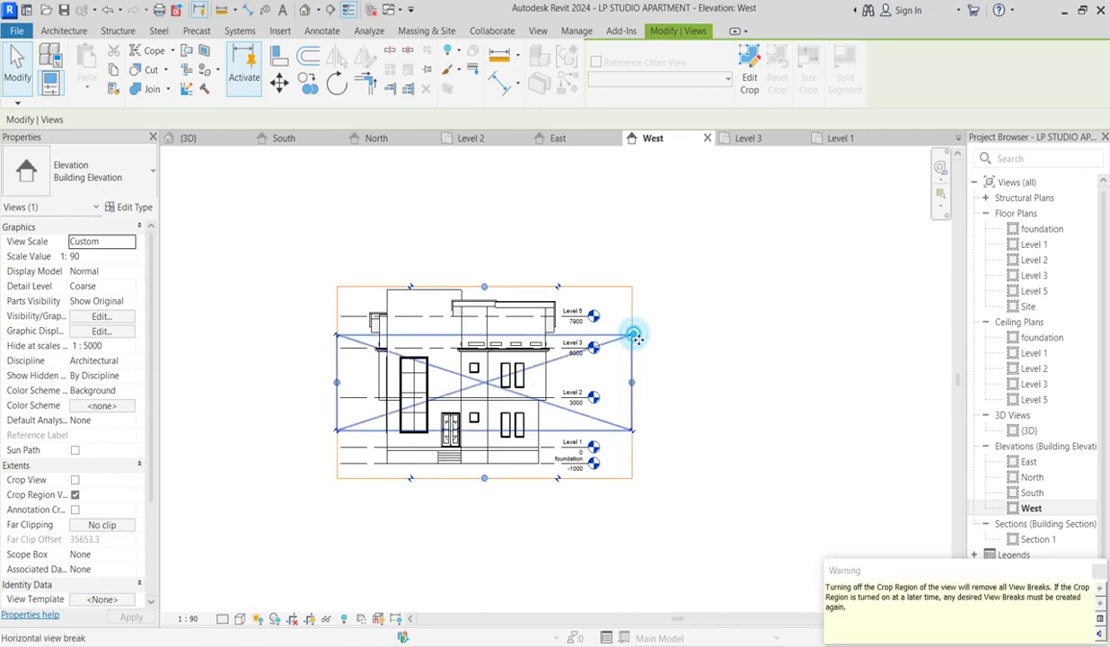
click(639, 350)
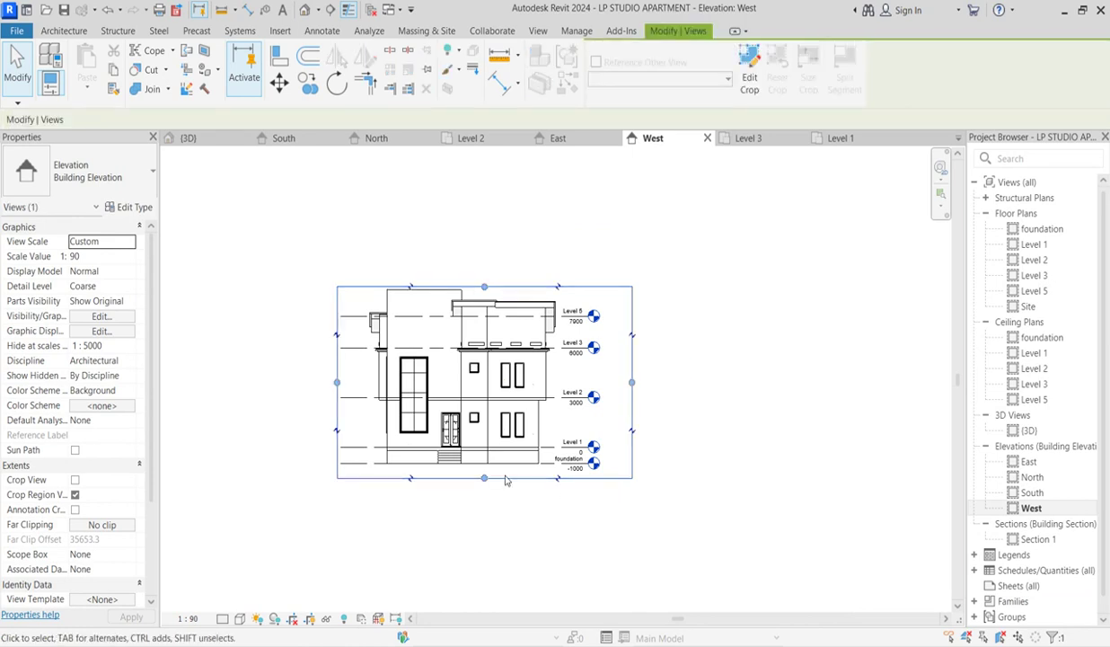
click(410, 478)
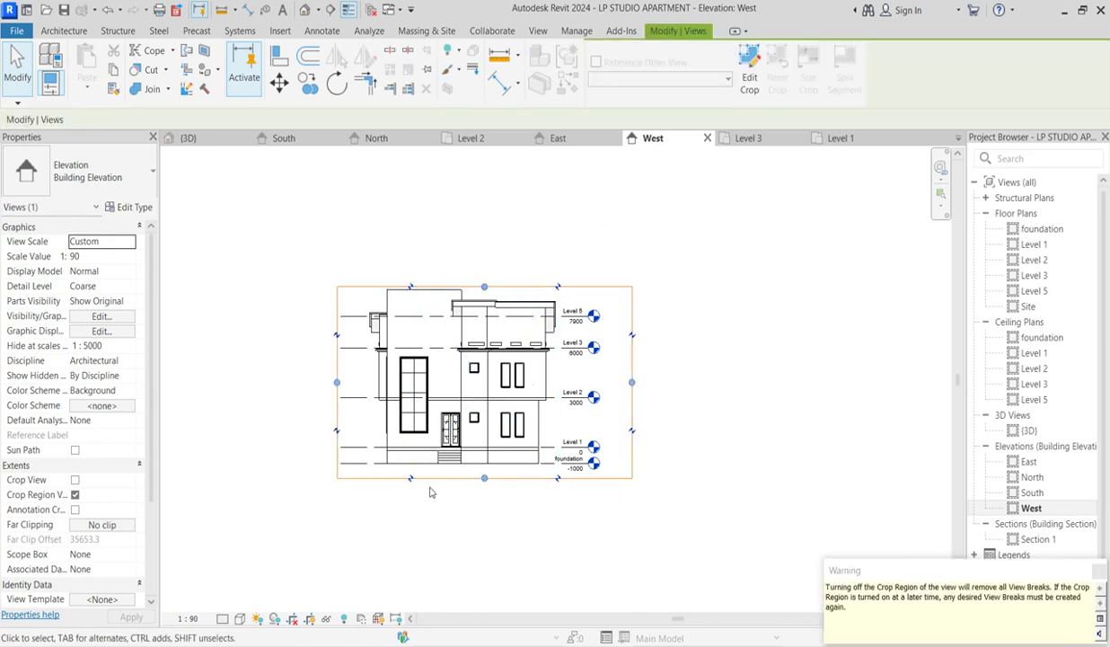
mouse_move(486, 477)
mouse_down()
mouse_move(488, 501)
mouse_move(486, 474)
mouse_up()
click(712, 379)
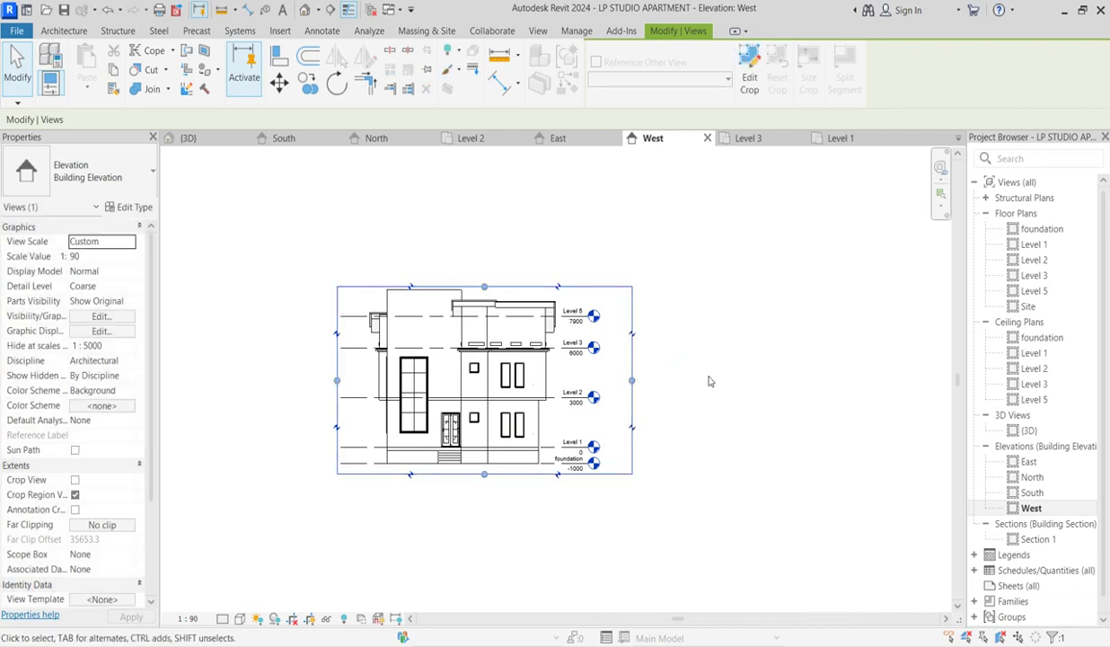
Toggle the crop region display, select it, and turn on Crop View.
click(310, 619)
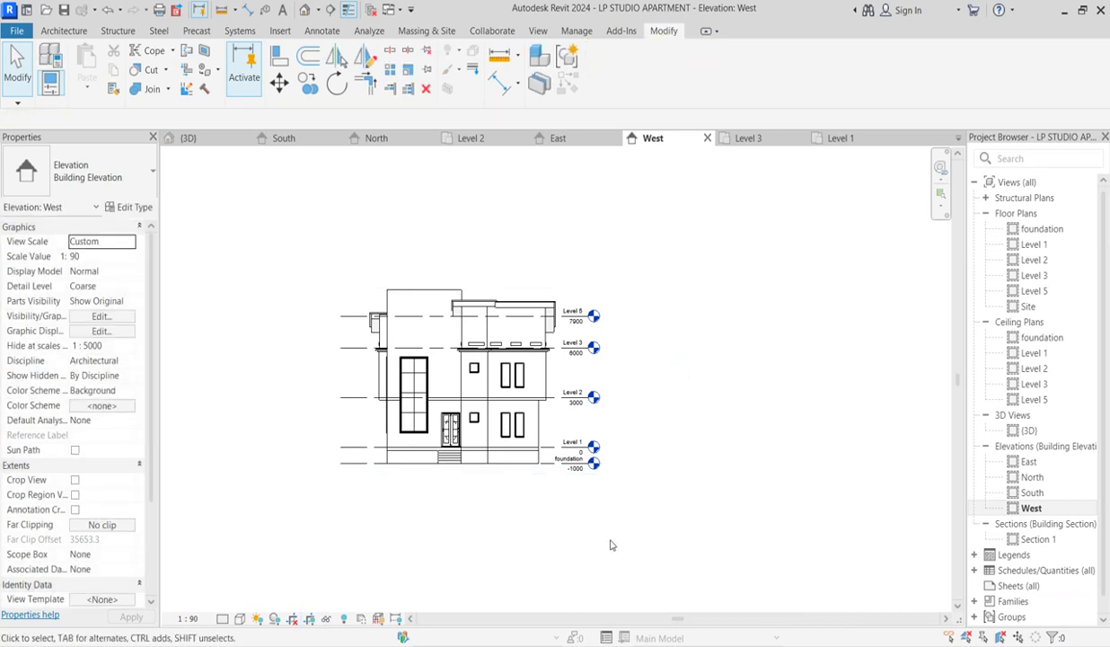
click(309, 619)
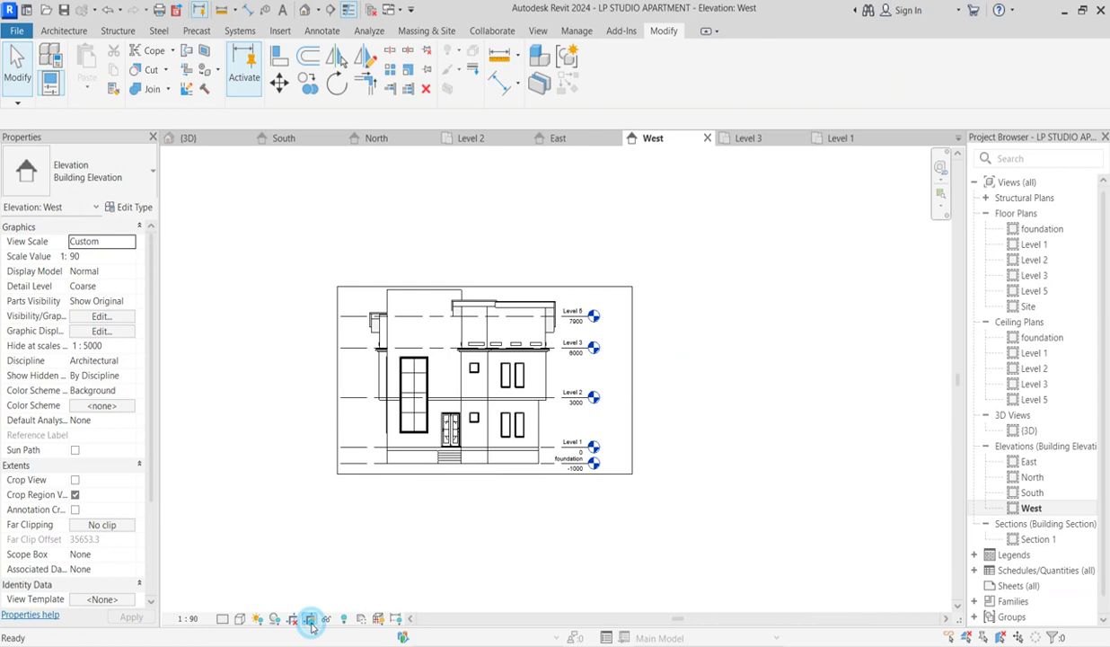
click(342, 474)
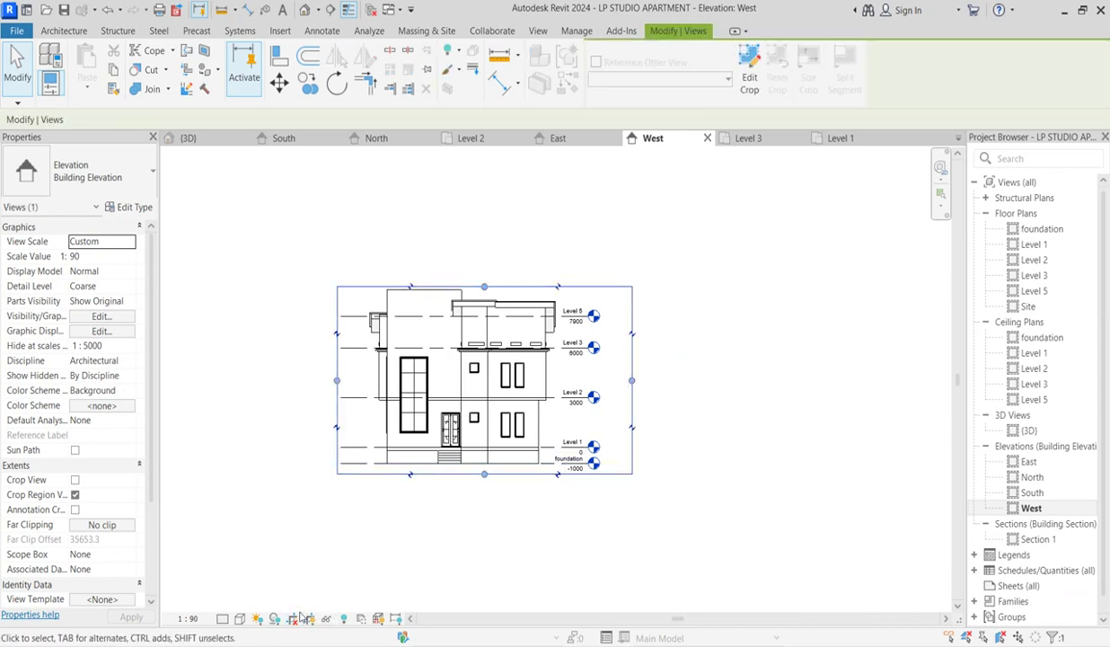
click(293, 619)
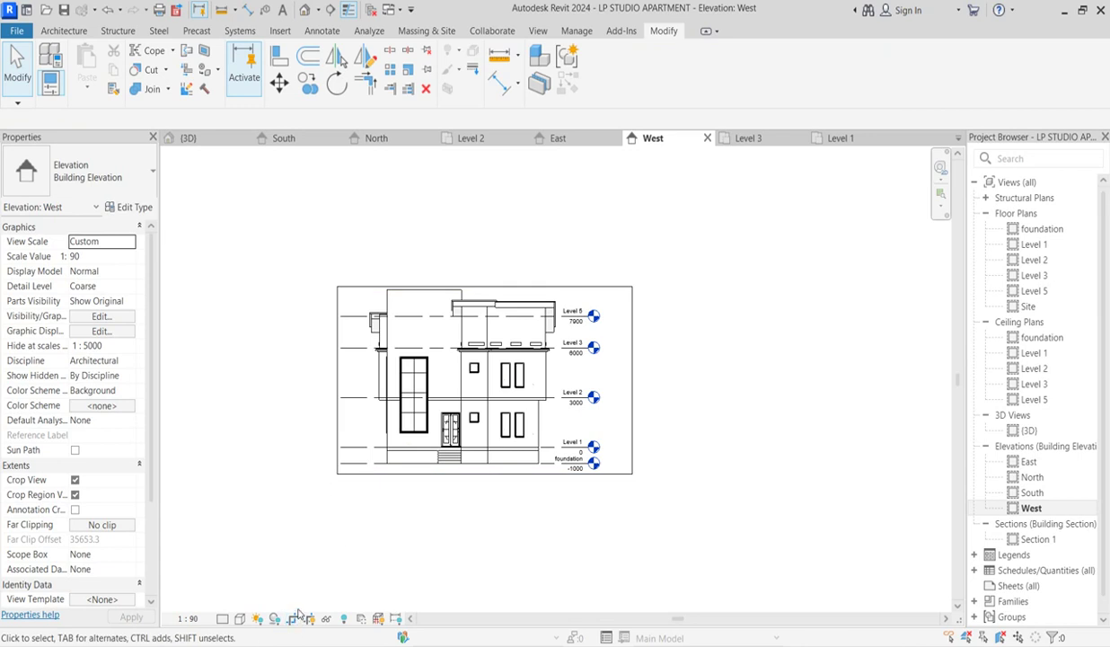
Set the view background to Gradient in Graphic Display Options.
click(239, 620)
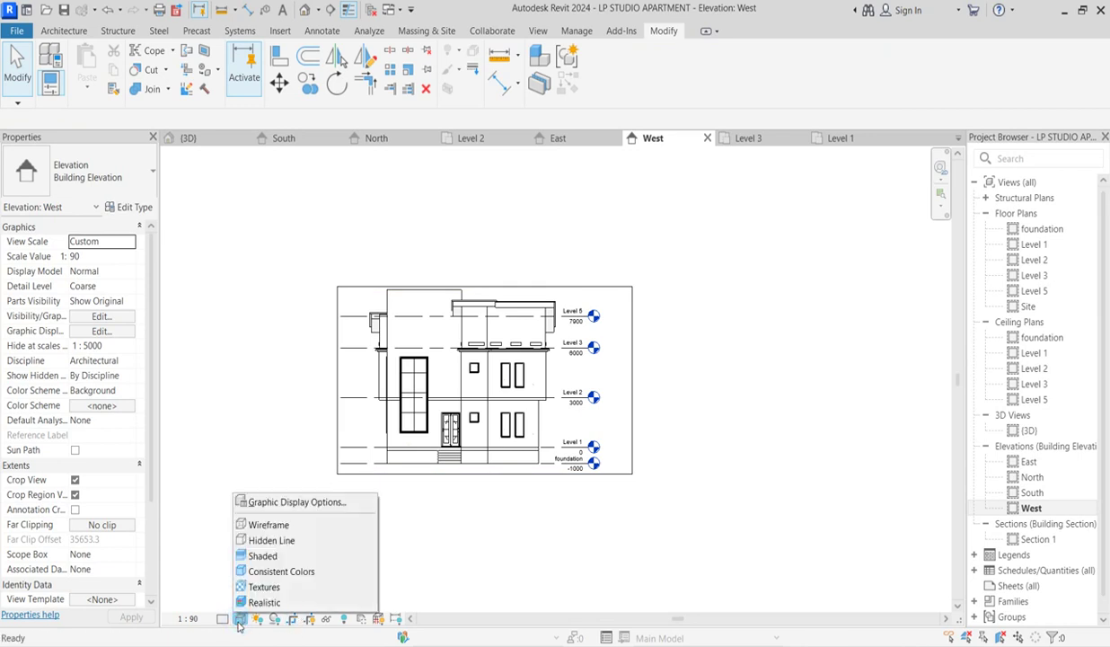
click(279, 503)
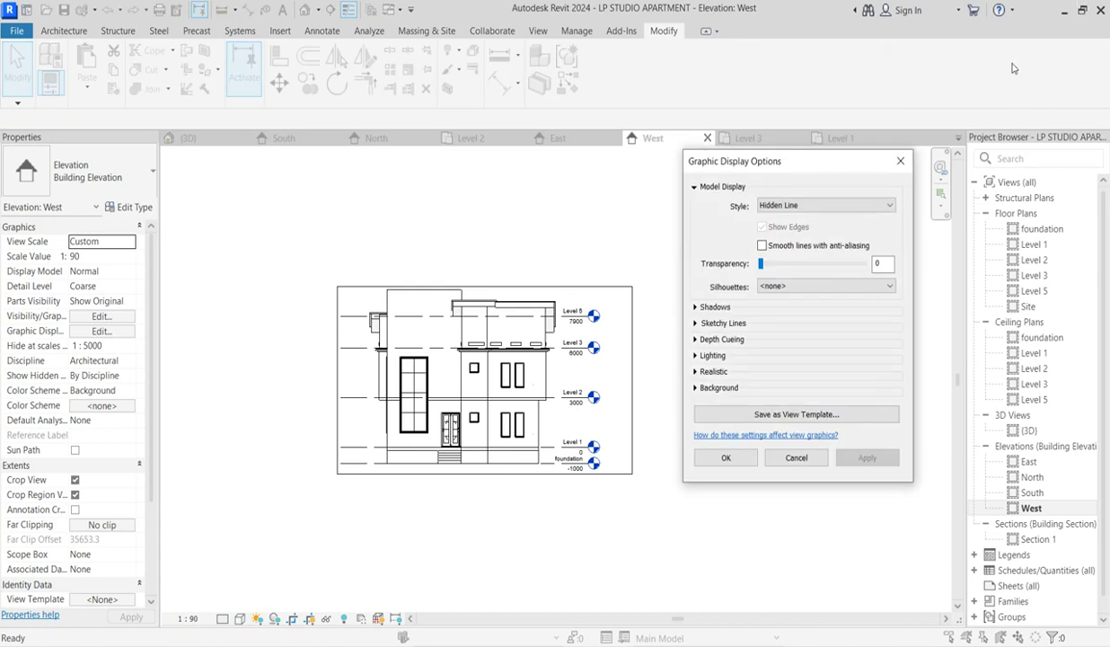
click(696, 387)
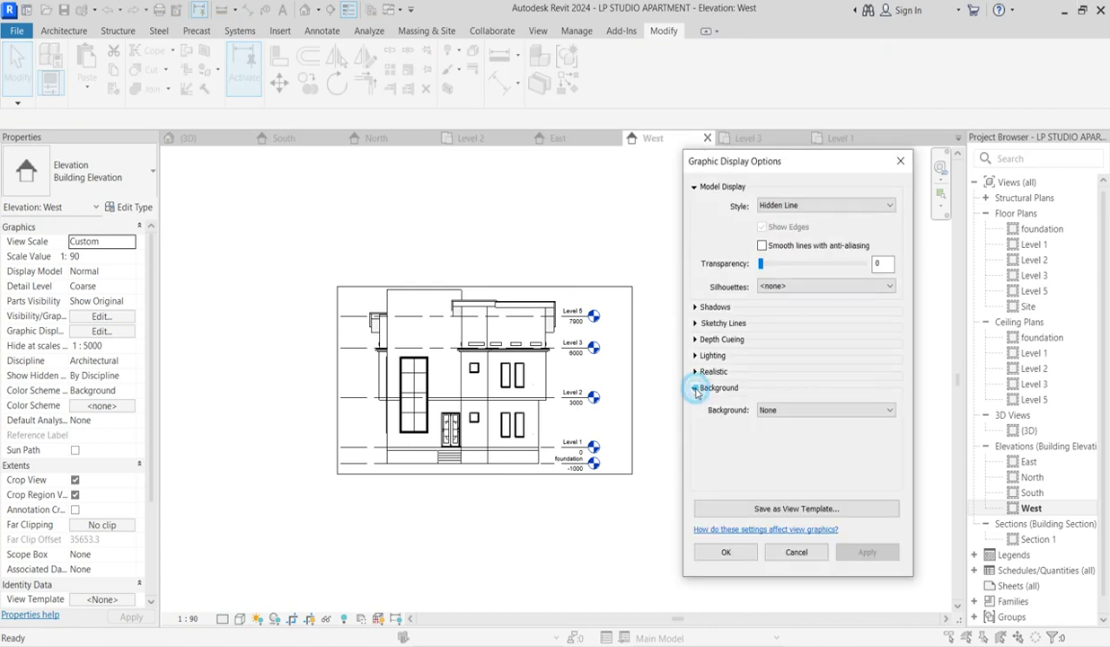
click(818, 409)
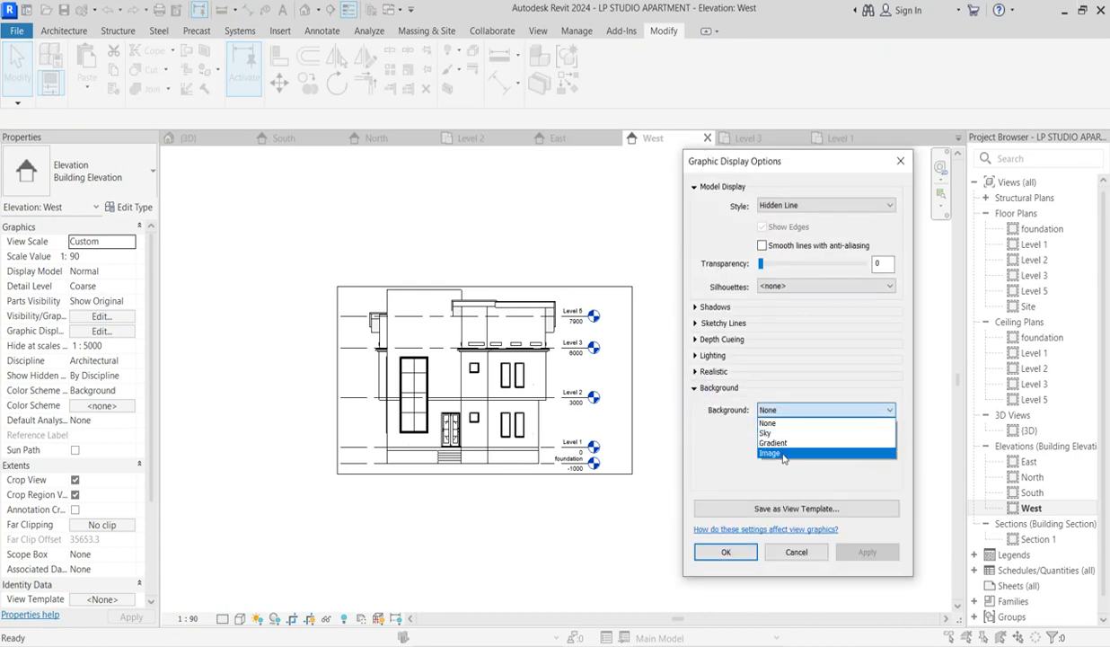
click(781, 443)
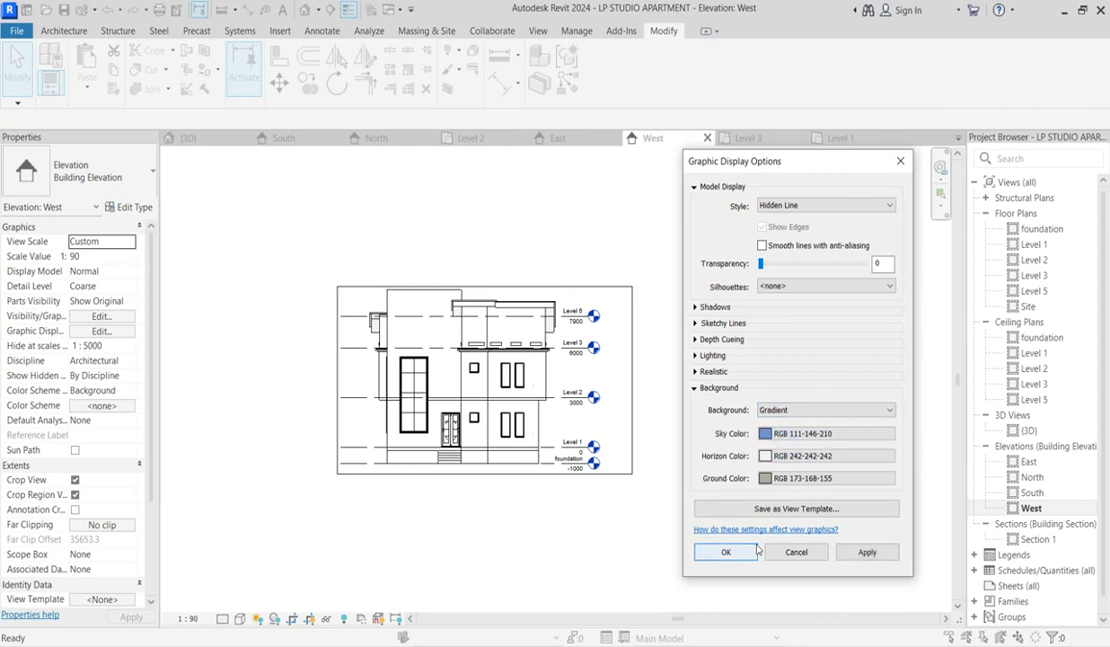
click(723, 546)
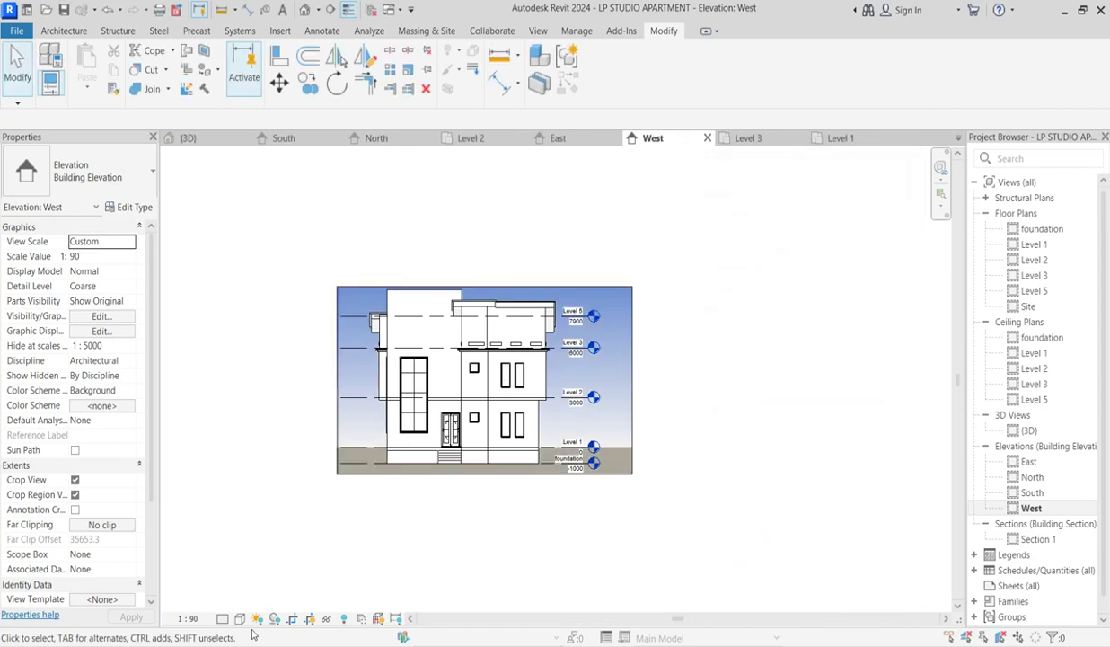
Turn Crop View off, zoom around the elevation, then turn cropping back on.
click(292, 618)
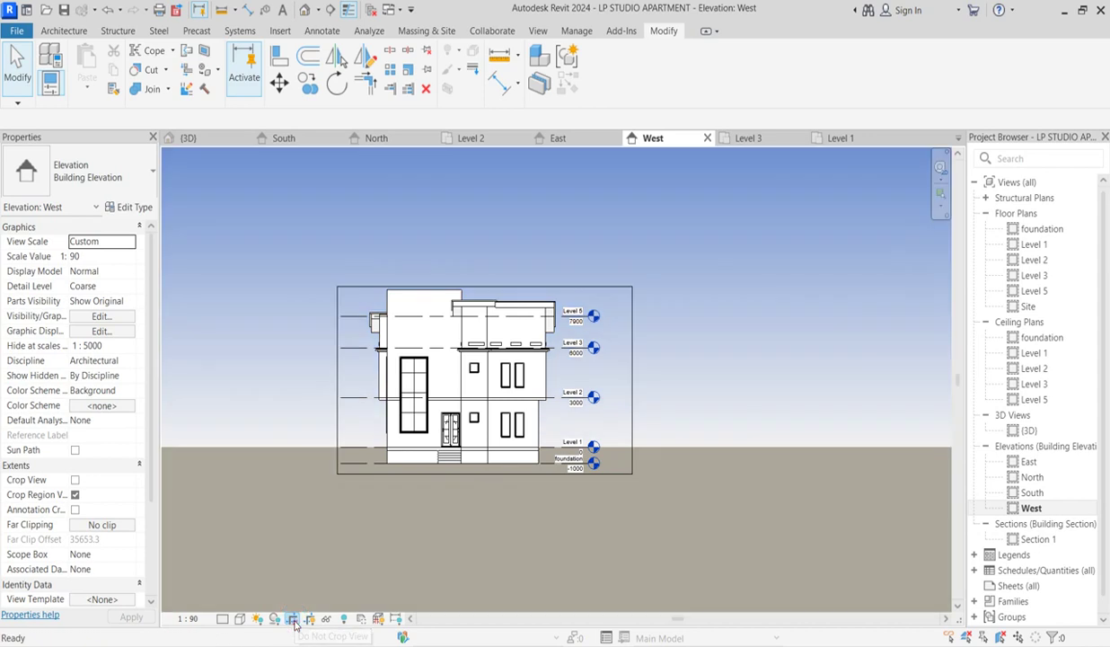
scroll(580, 427, down, 2)
scroll(525, 443, down, 3)
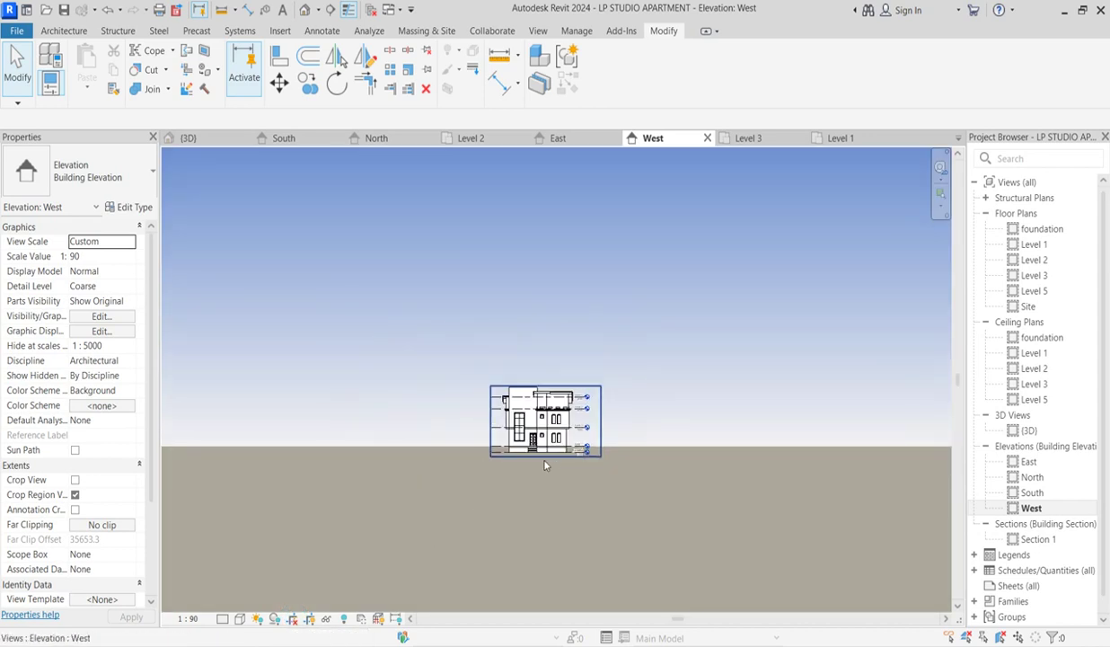
scroll(642, 352, down, 1)
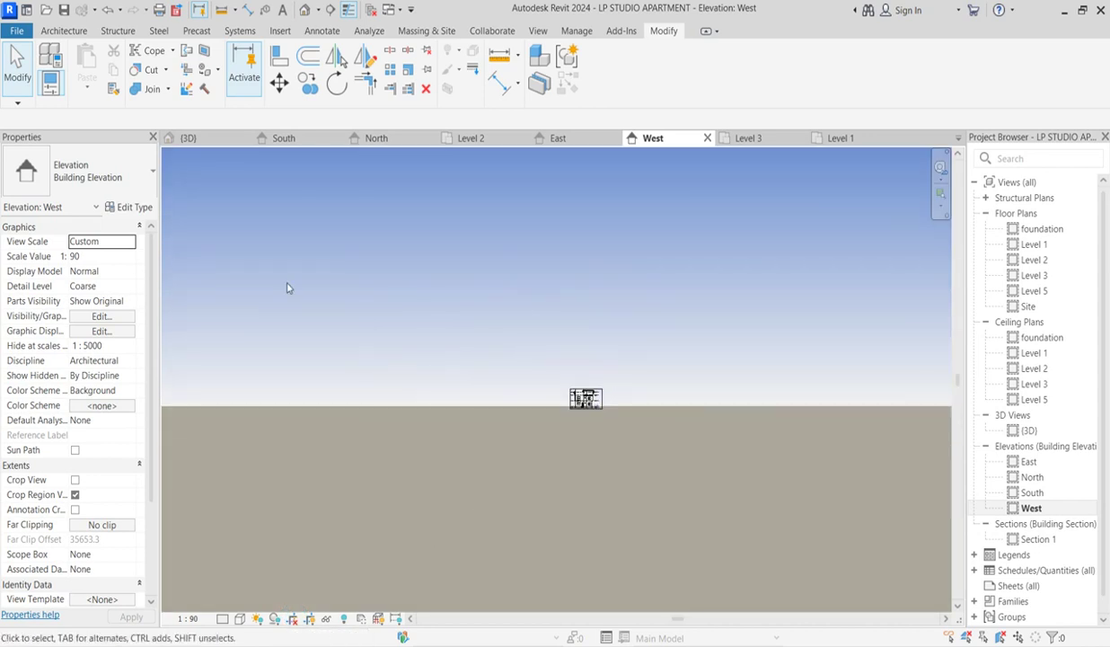
scroll(710, 306, up, 1)
scroll(440, 466, up, 3)
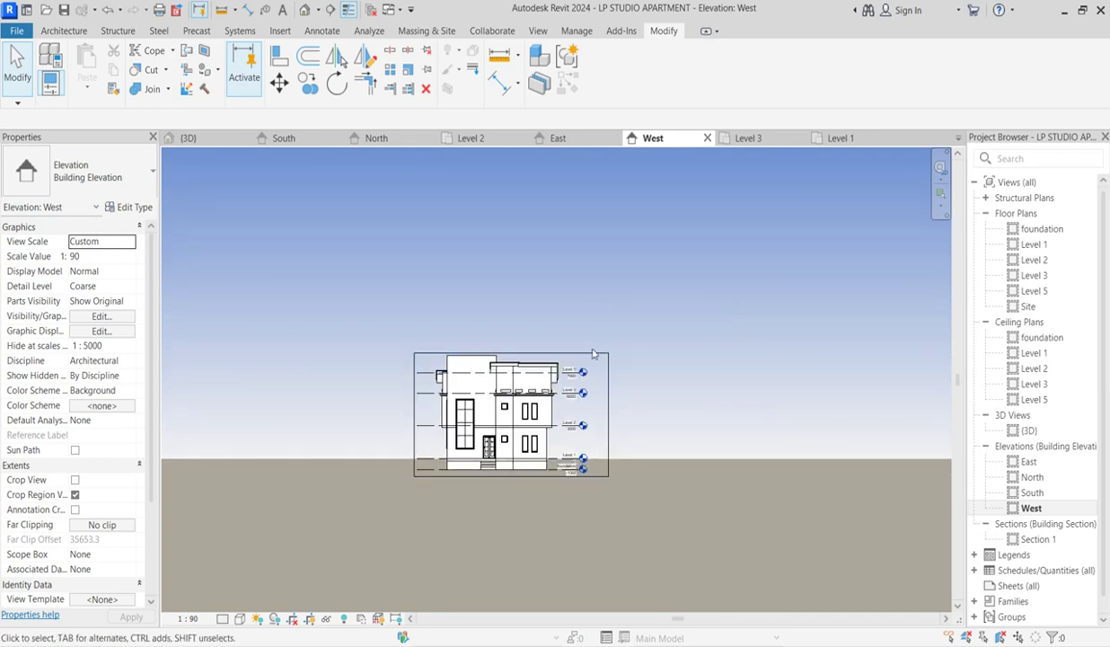
scroll(318, 615, up, 1)
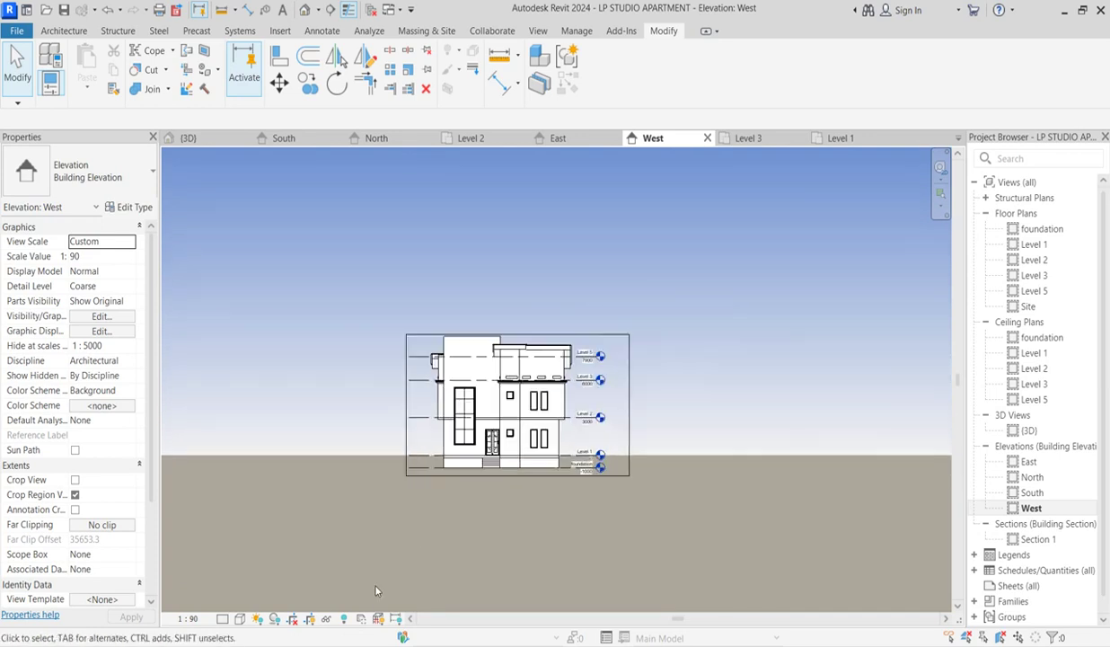
click(292, 618)
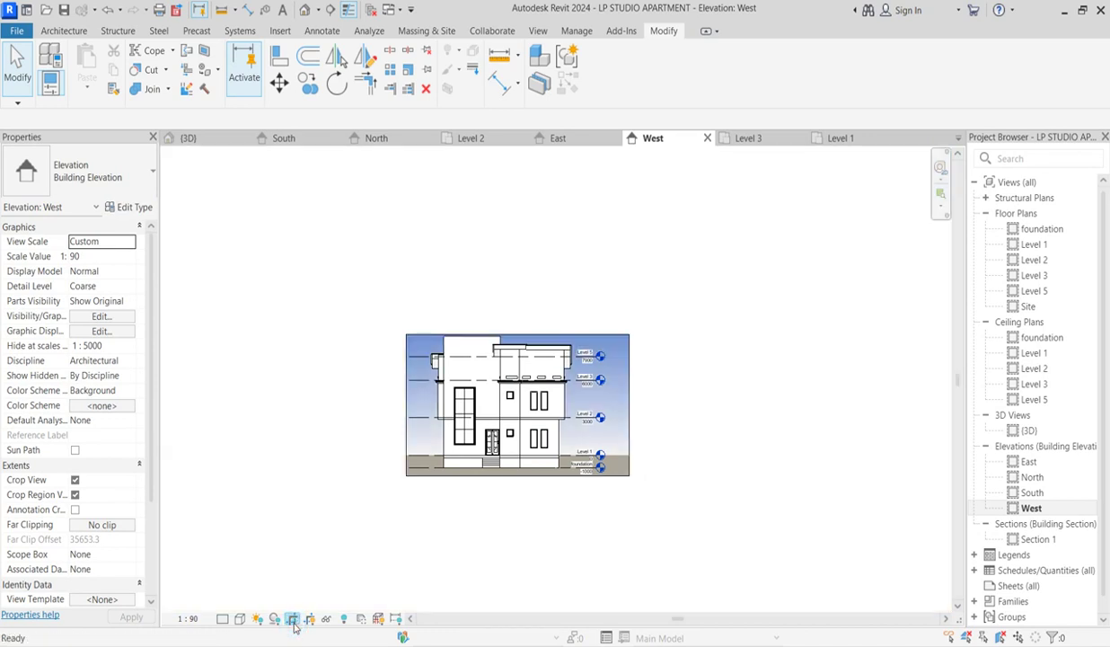
scroll(565, 372, up, 1)
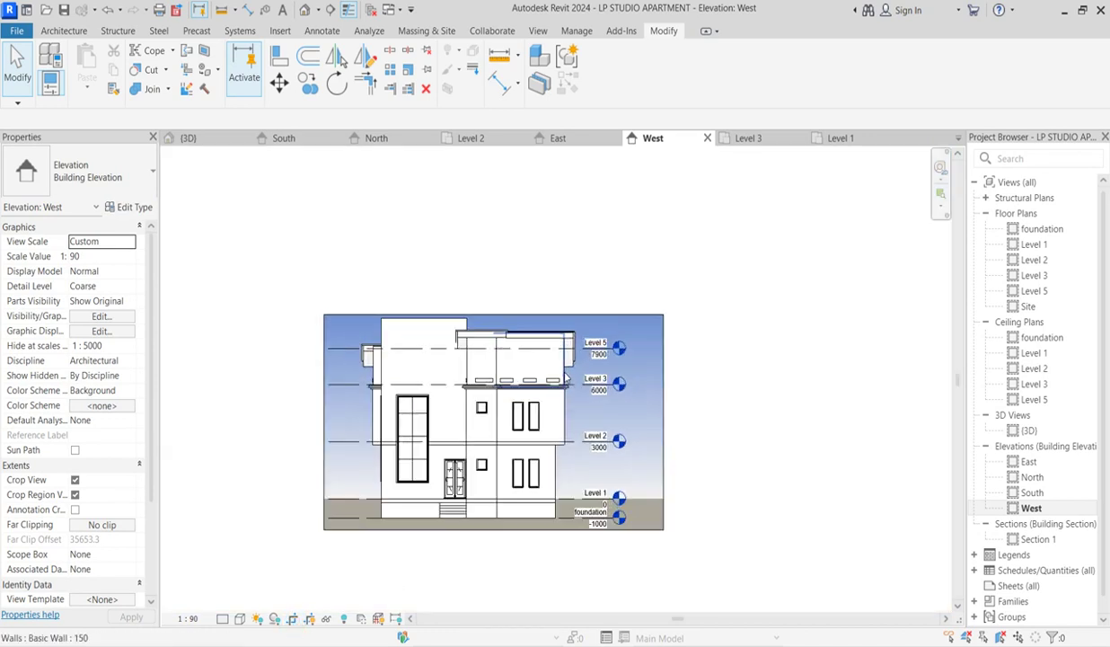
Extend the crop region's top upward, pull its right edge in, and hide the crop boundary.
click(334, 315)
drag(494, 315, 492, 271)
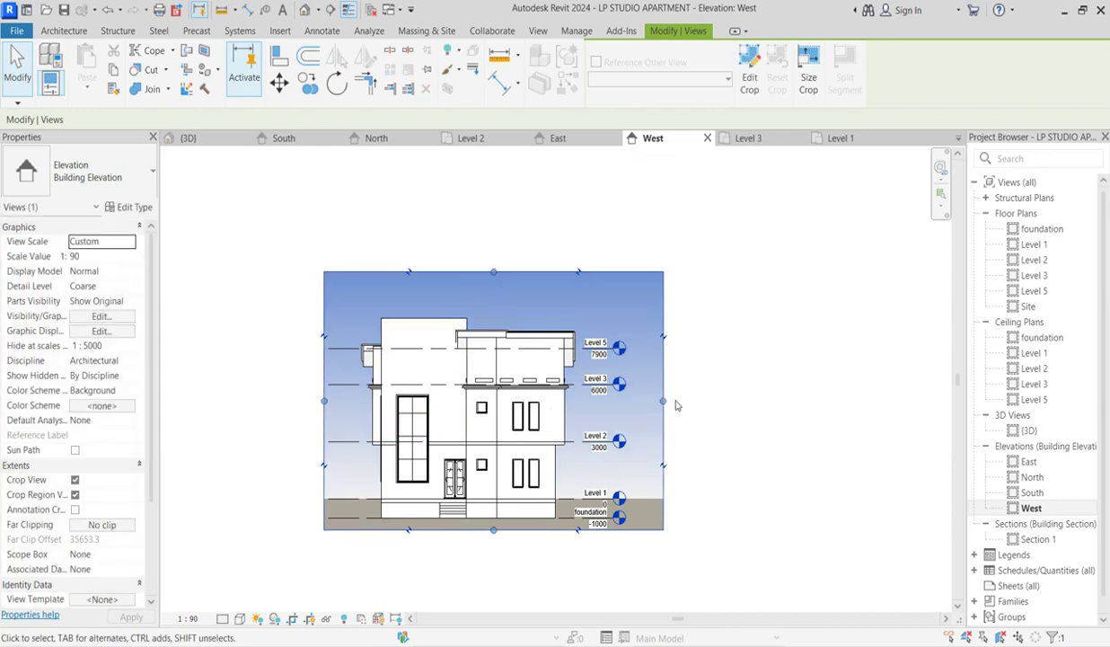
drag(663, 400, 630, 400)
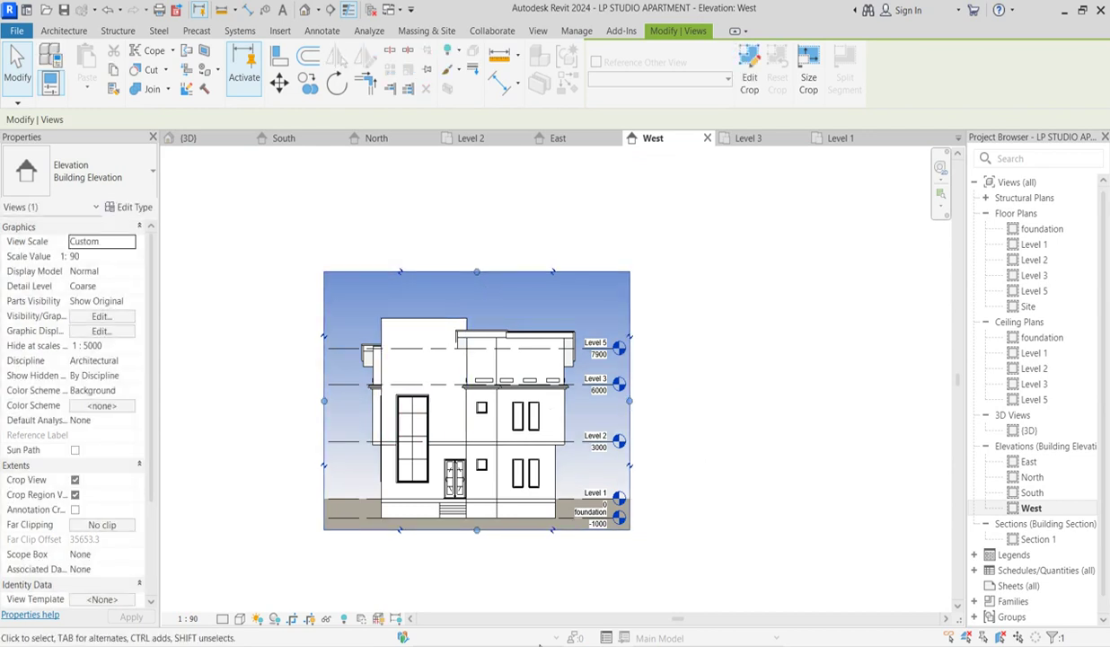
click(309, 620)
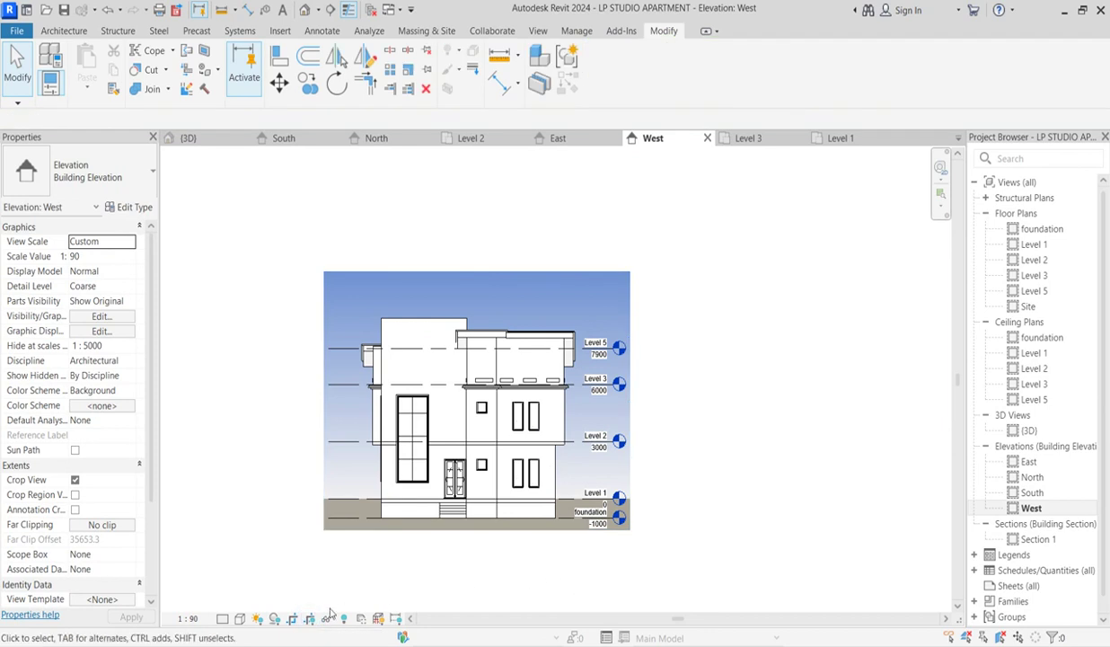
Change the Graphic Display Options background from Gradient to None.
click(240, 619)
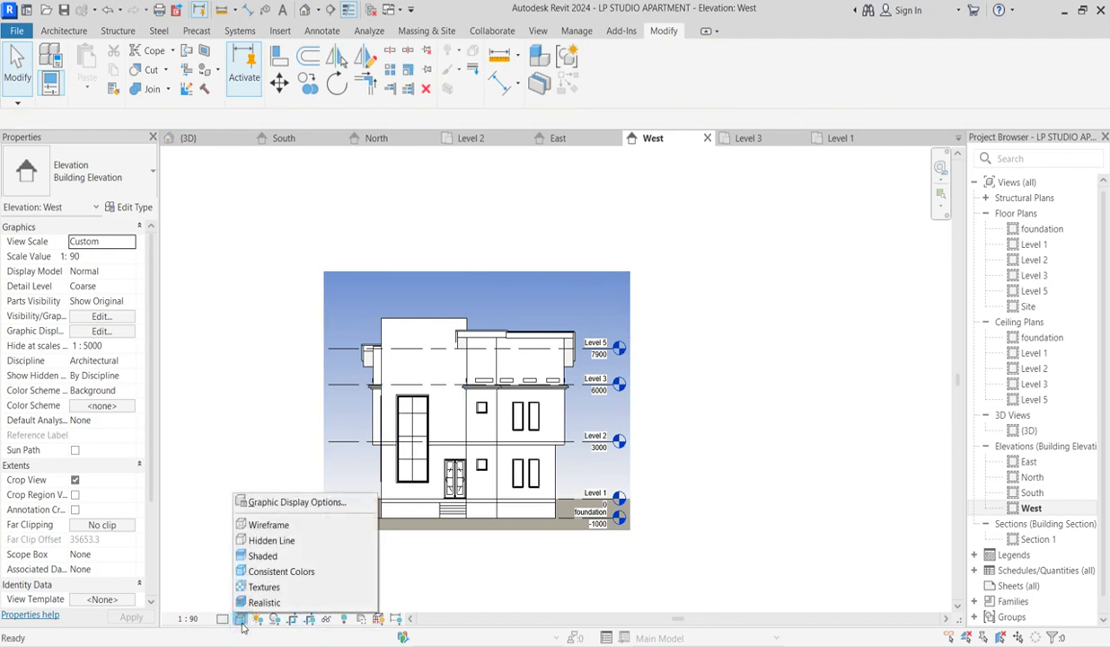
click(289, 503)
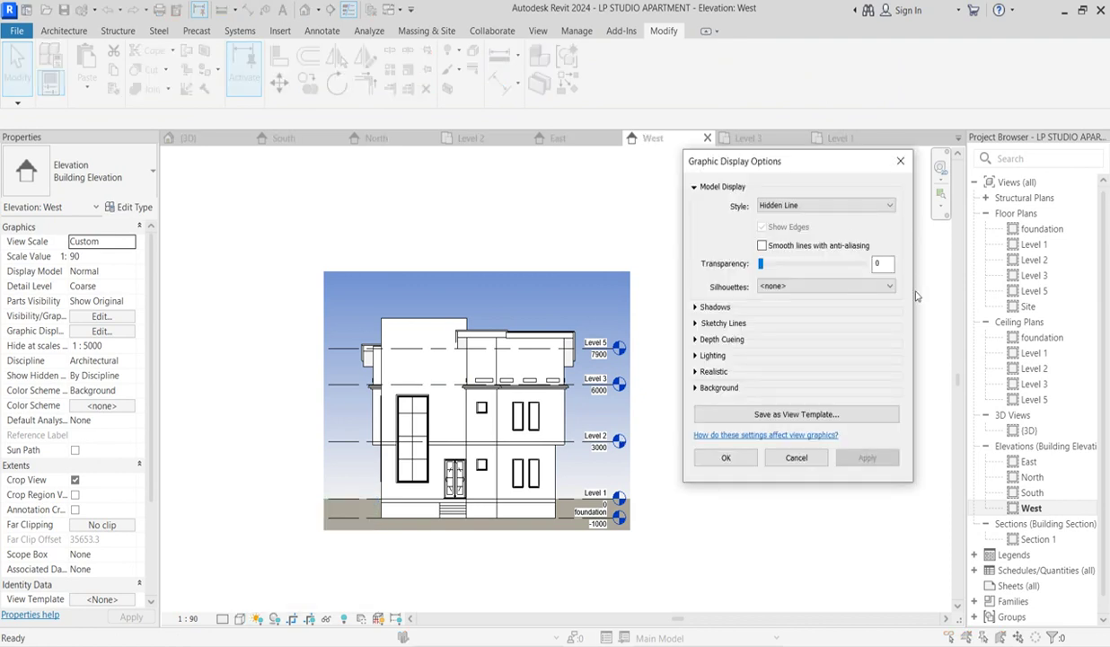
click(696, 387)
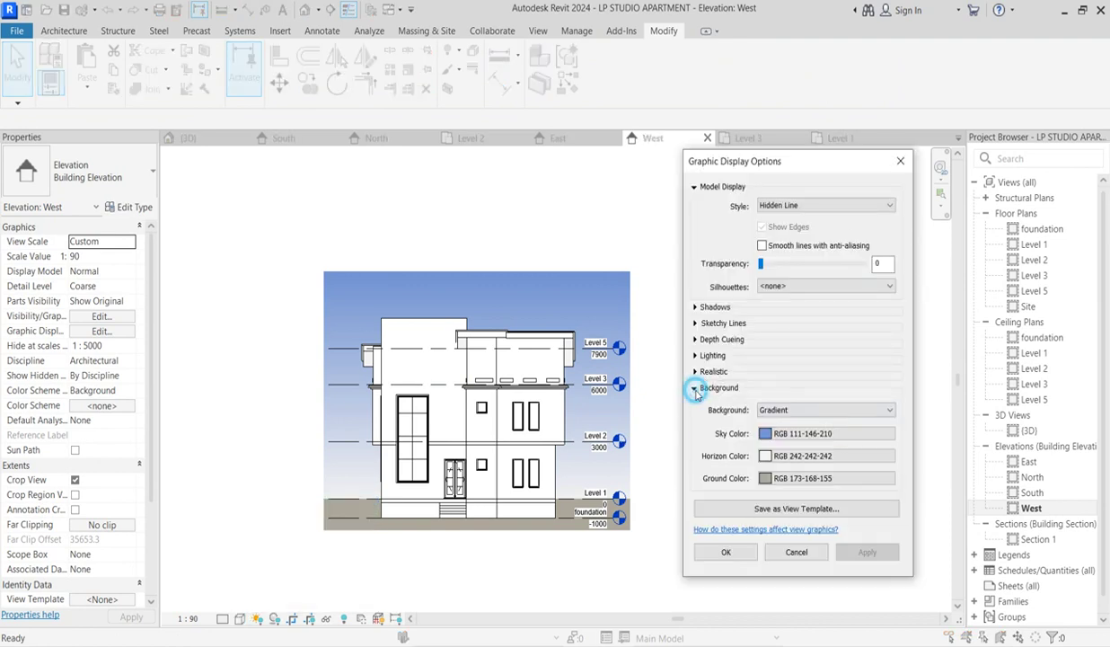
click(778, 410)
click(768, 422)
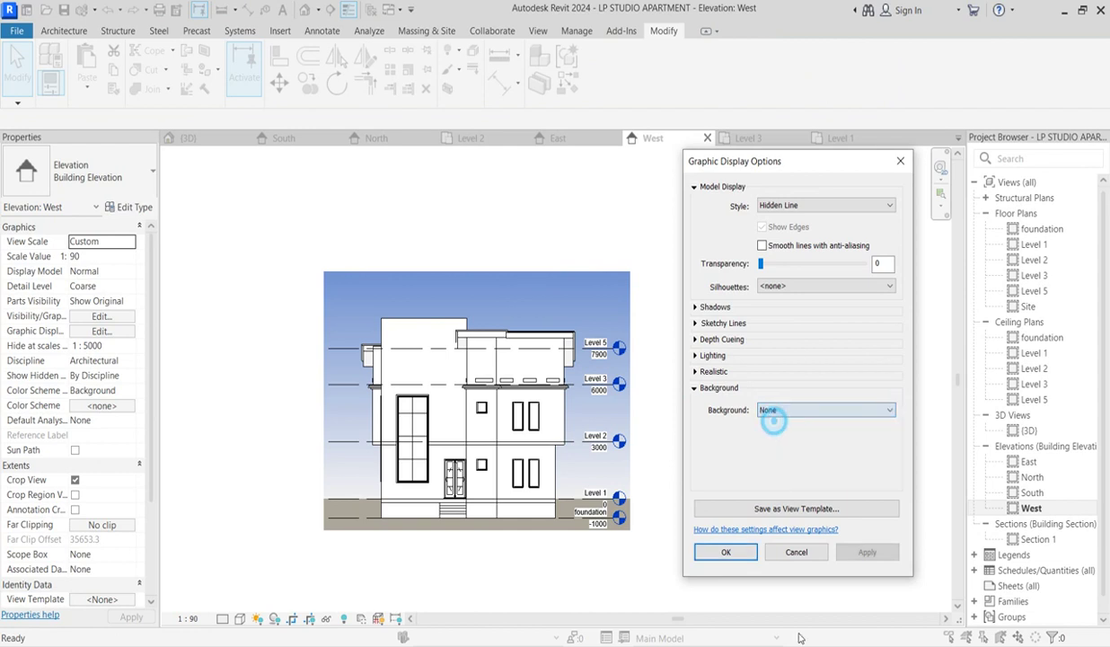
click(726, 552)
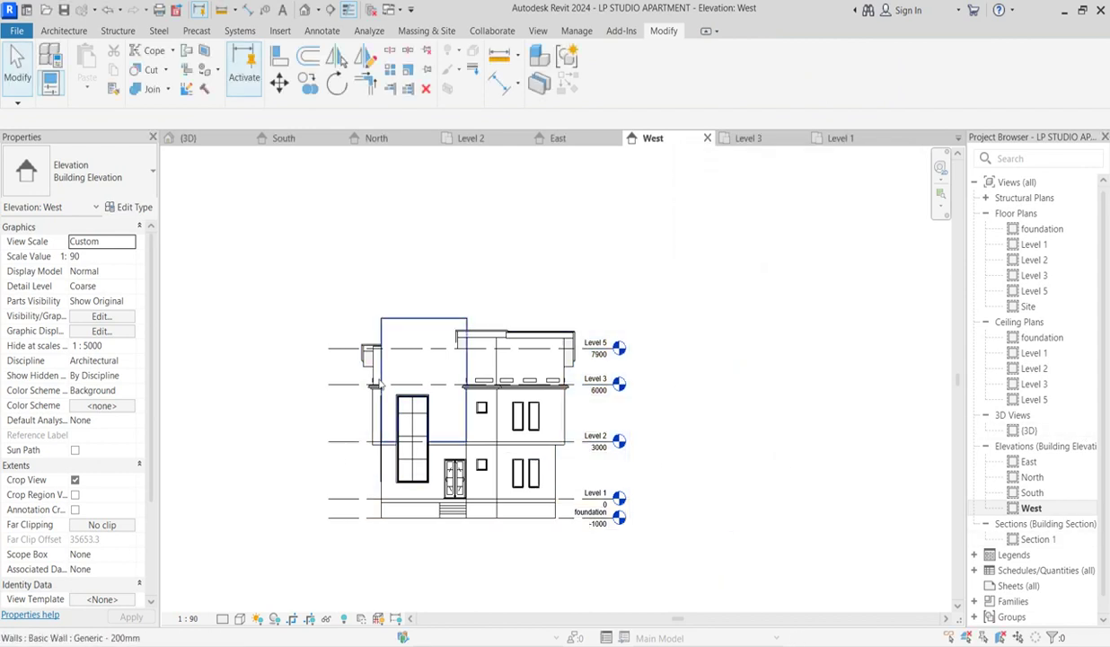
Select the ceiling facial and open row 4's Ceiling Tile 600 x 1200 material via Edit Type > Structure.
scroll(569, 364, up, 5)
click(560, 360)
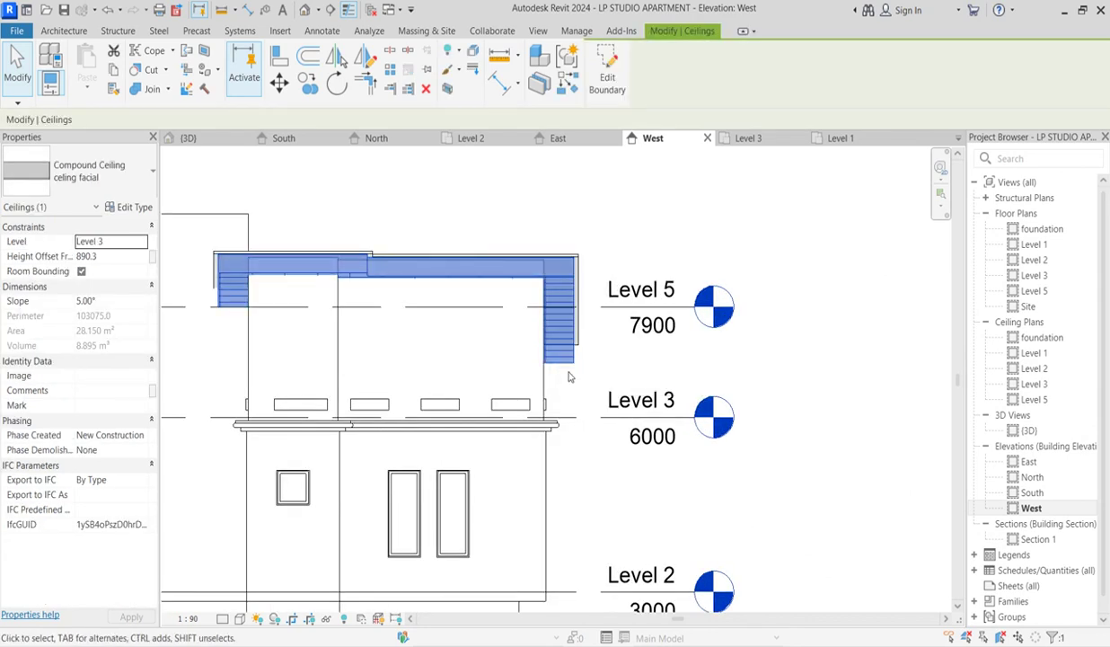
click(133, 207)
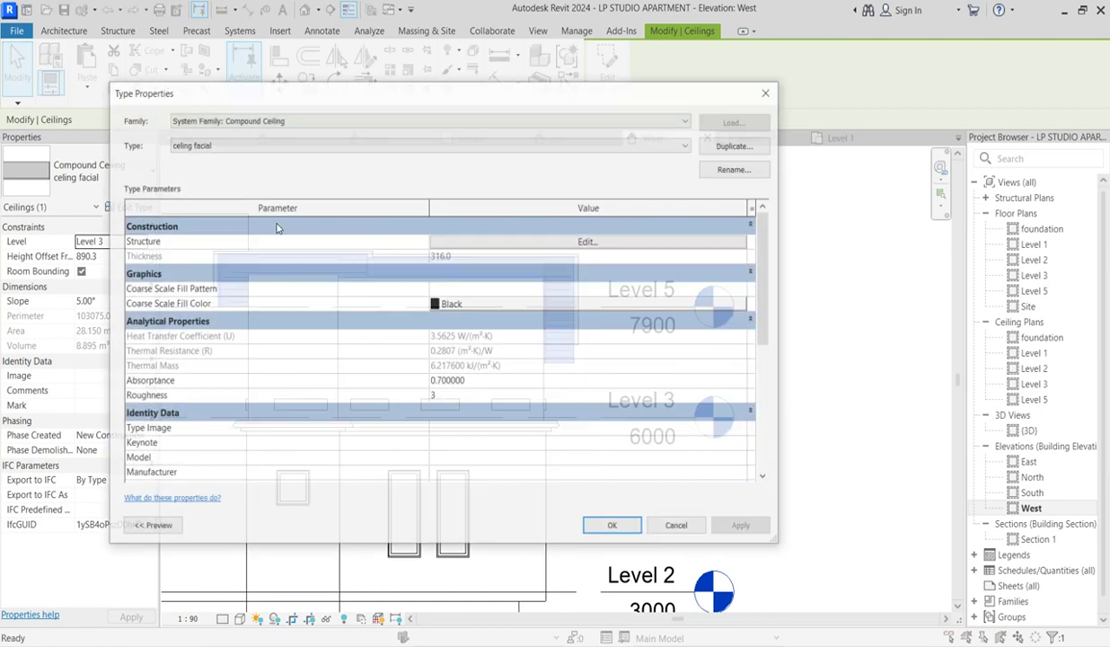
click(588, 242)
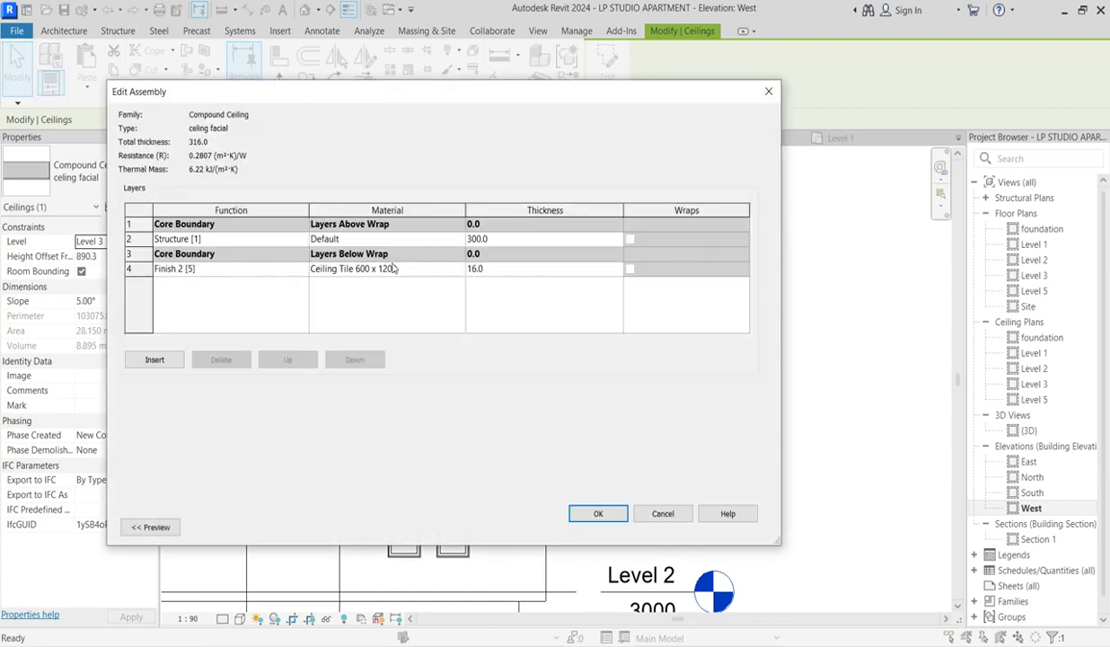
click(459, 271)
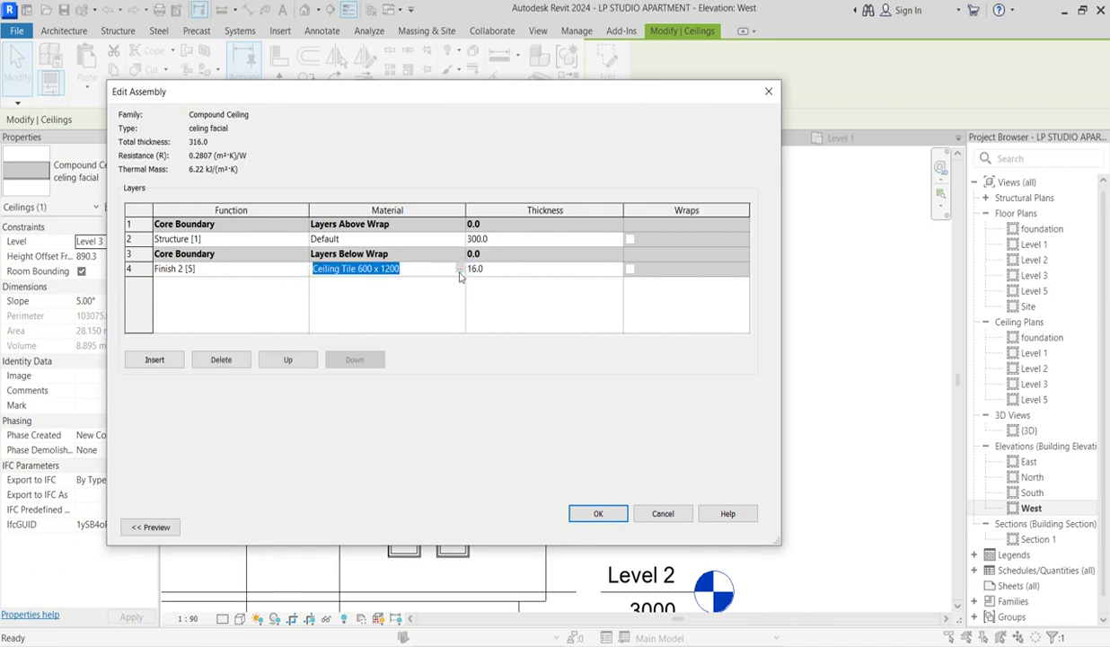
click(457, 270)
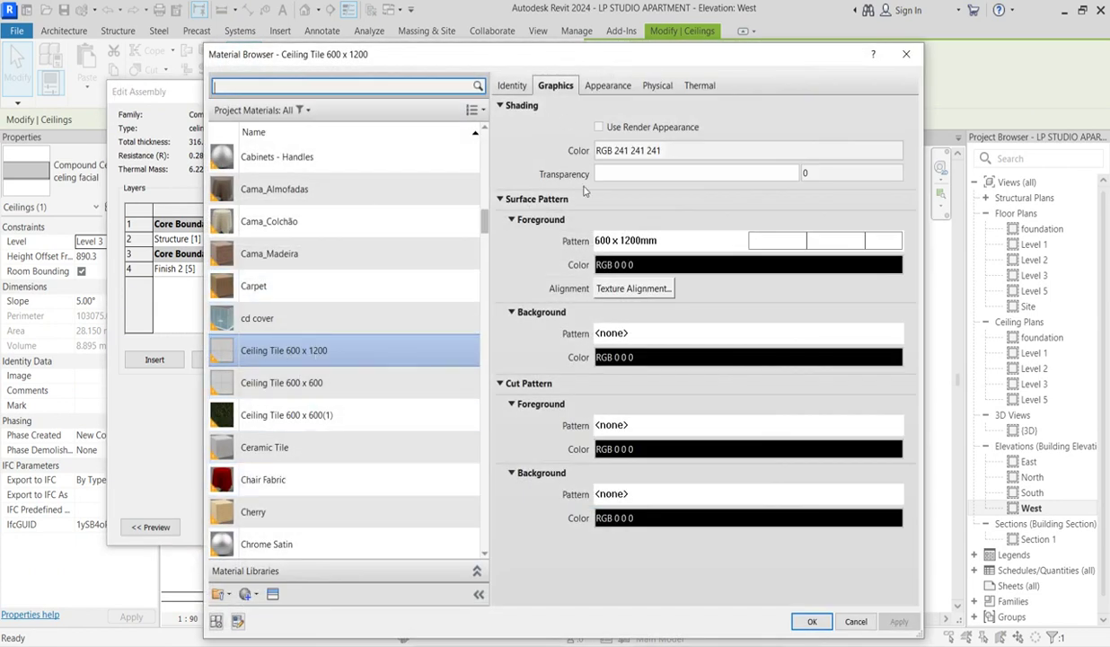
Set the surface pattern foreground to <No pattern> and enable Use Render Appearance.
click(778, 243)
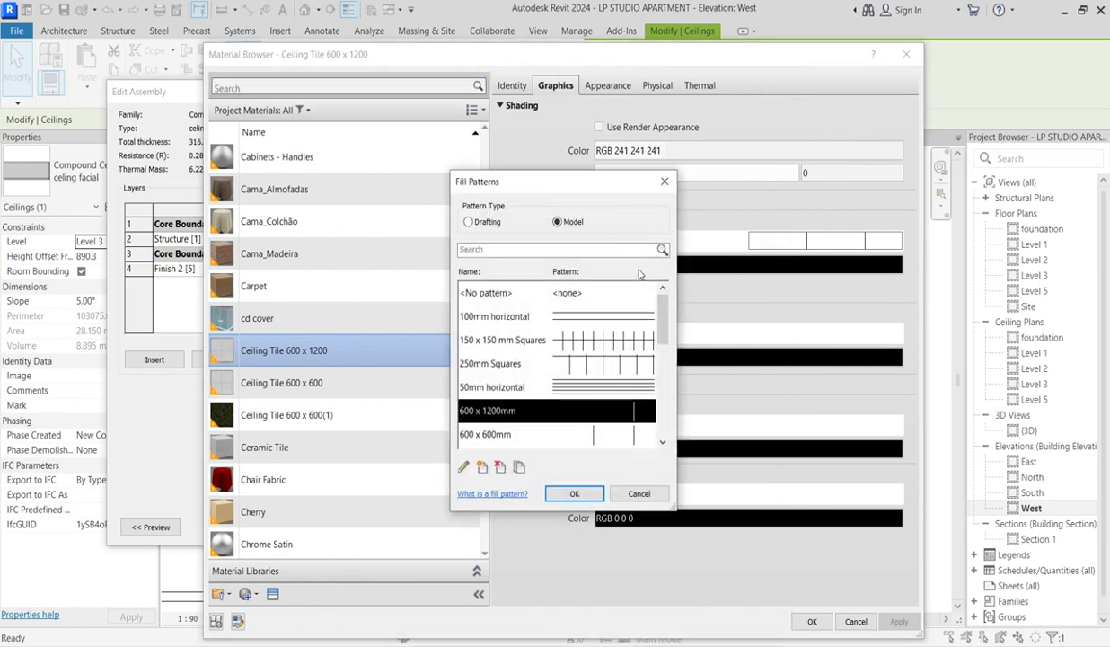
click(539, 292)
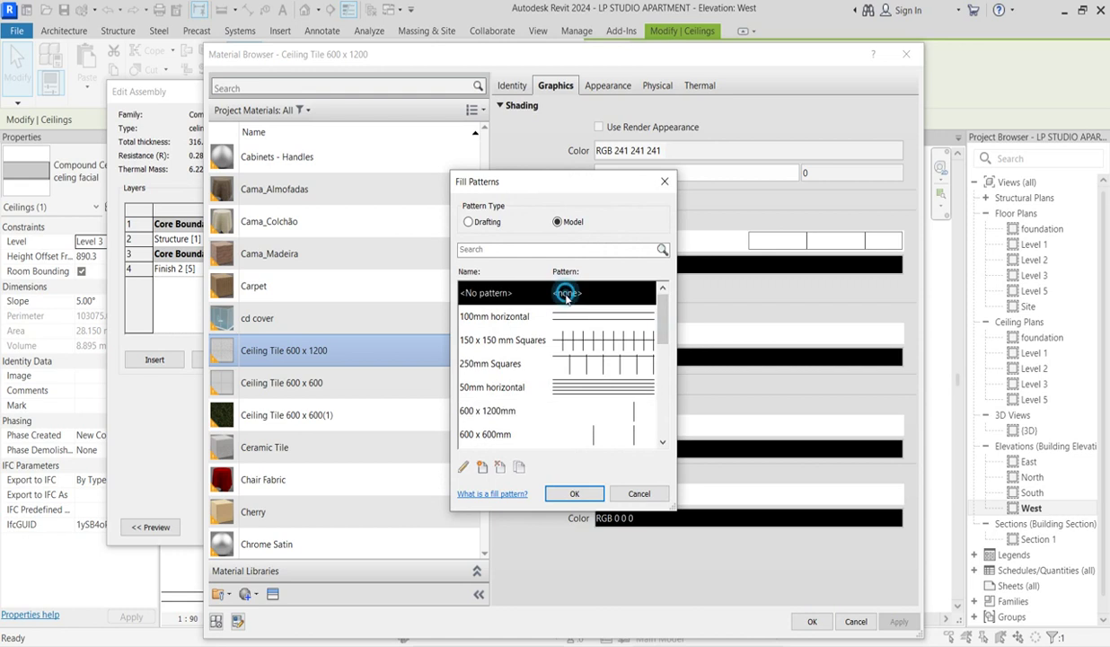
click(575, 494)
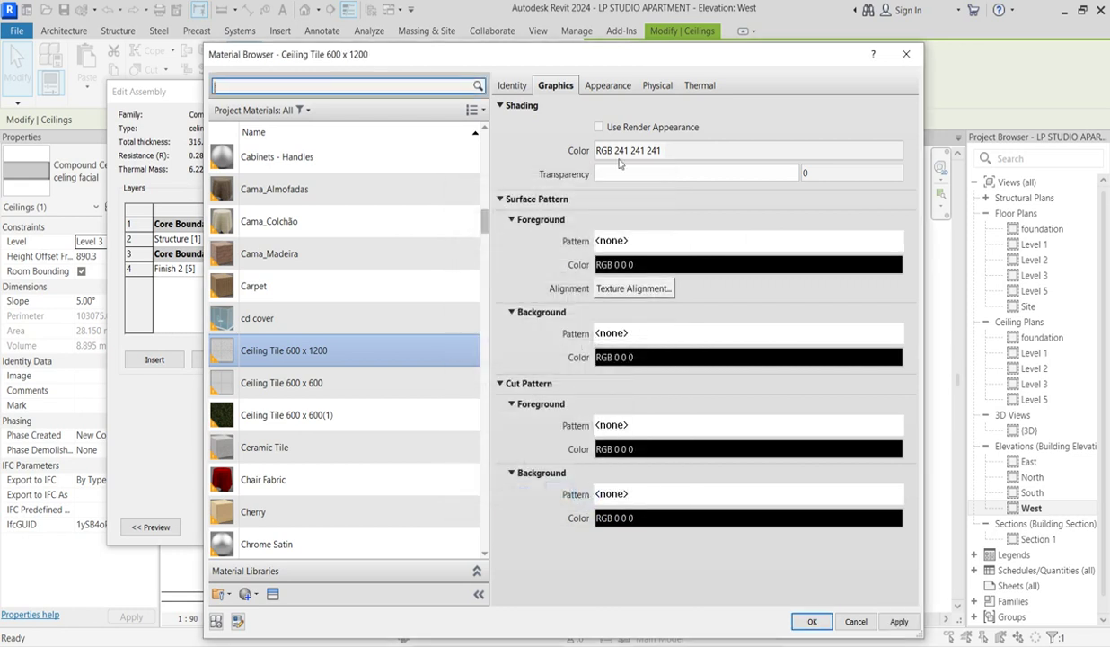
click(598, 128)
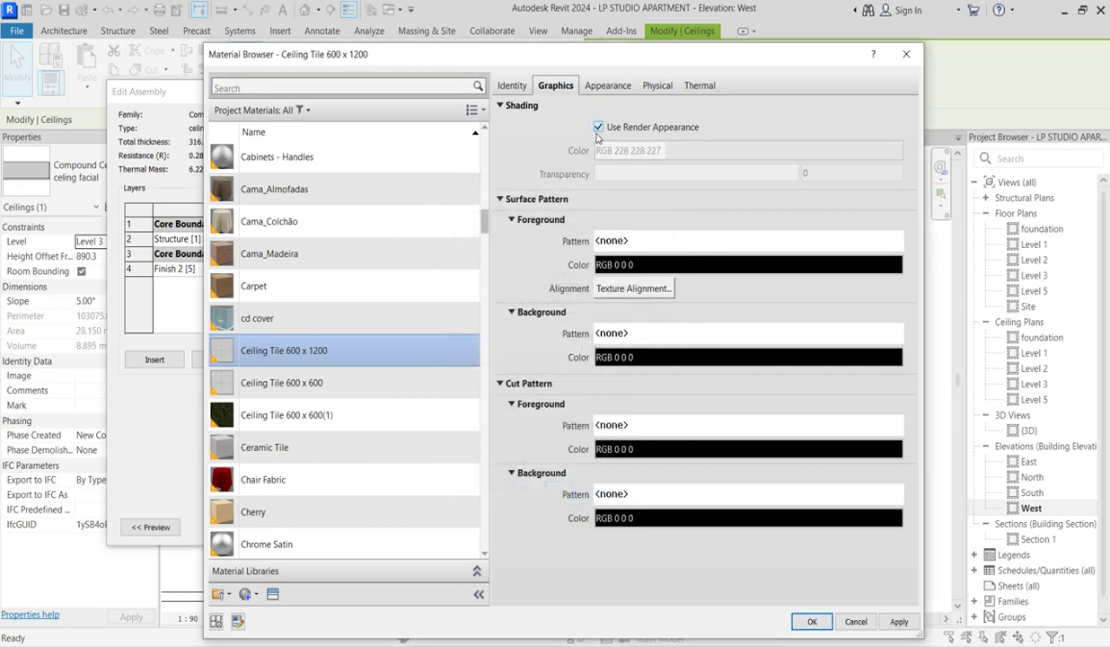
click(616, 89)
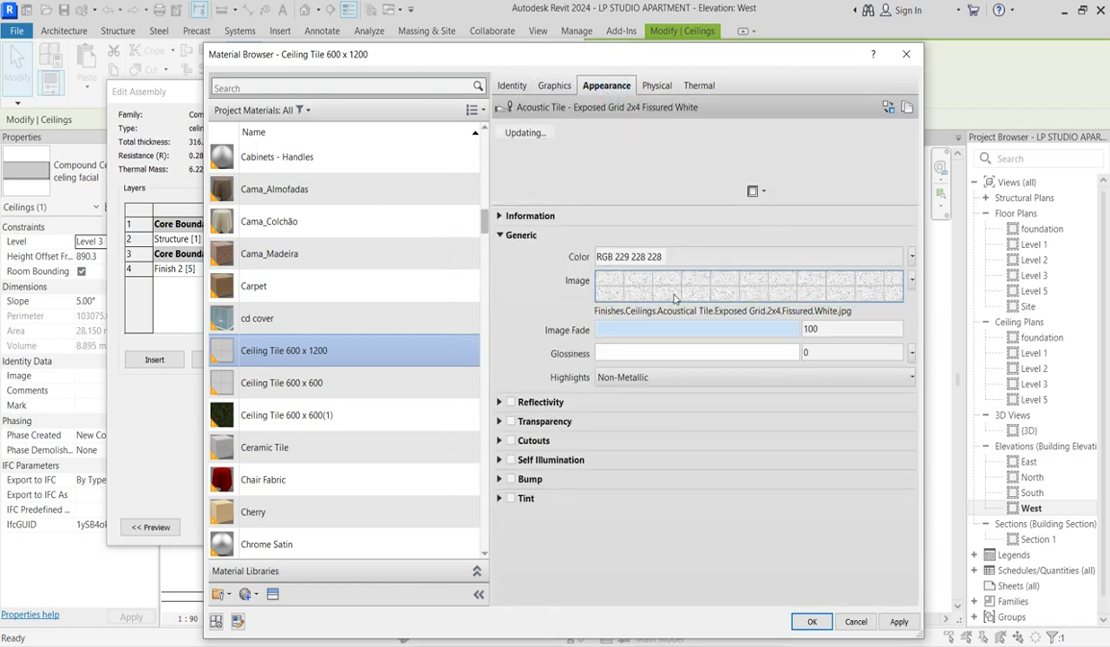
Replace the tile appearance with Ceramic > Porcelain Ice White and confirm the Material Browser.
click(887, 108)
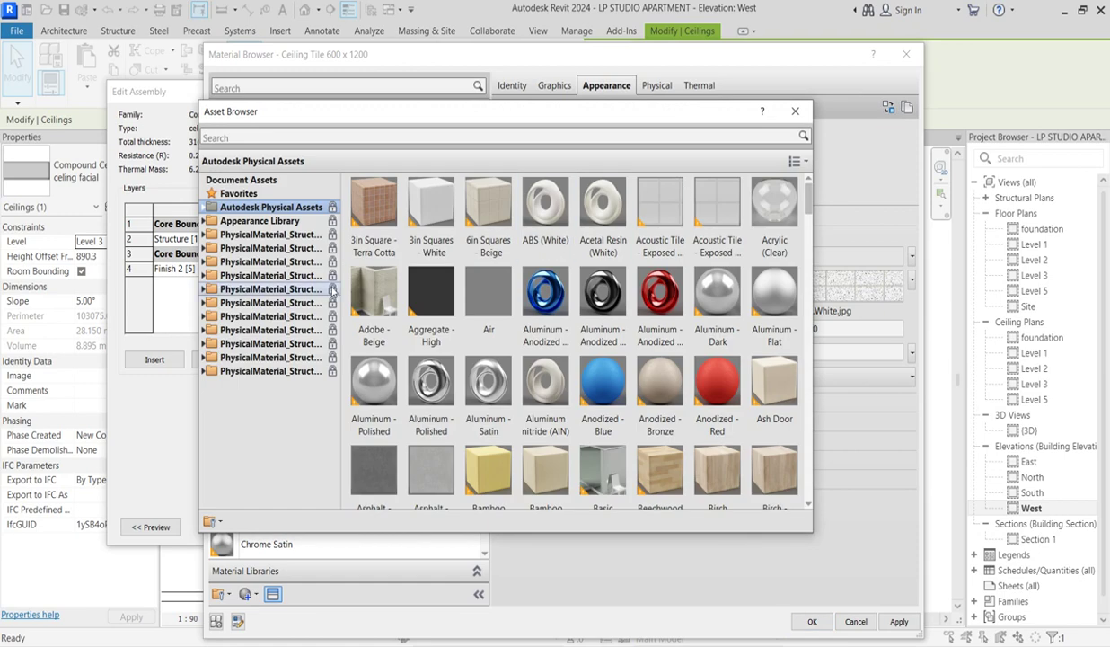
click(208, 220)
scroll(279, 386, down, 2)
scroll(282, 389, down, 2)
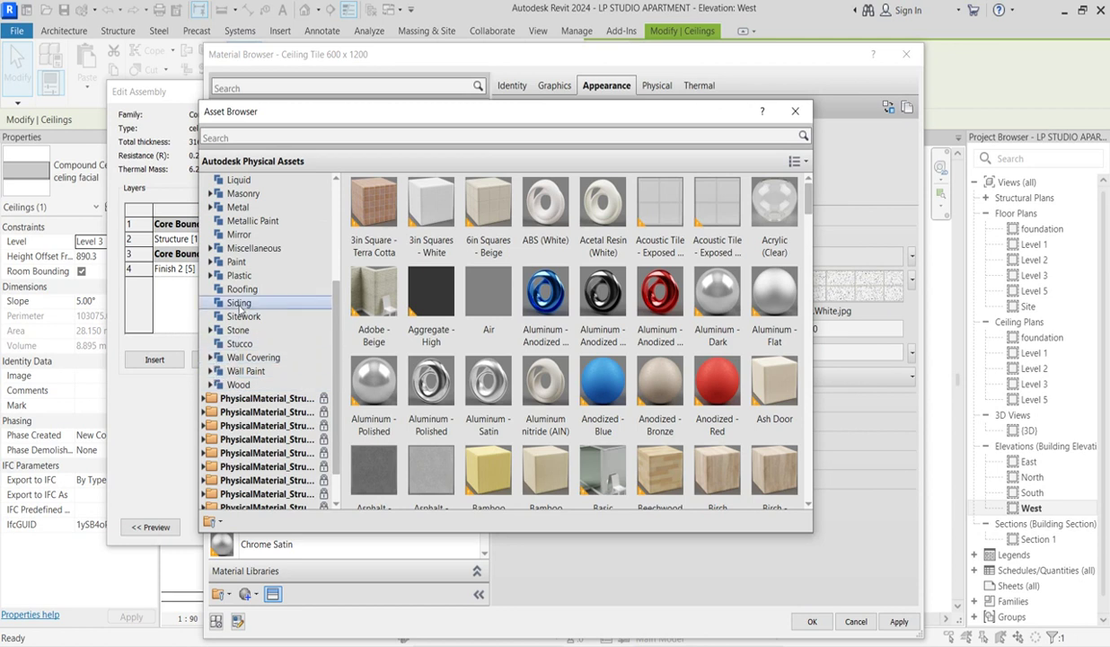
scroll(225, 305, up, 4)
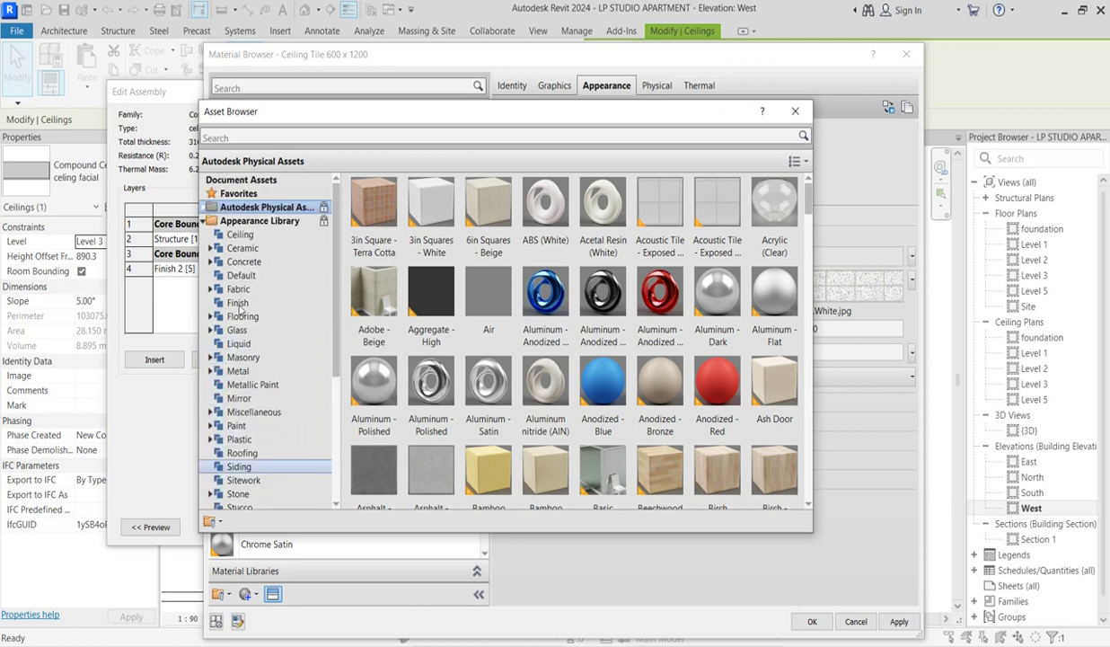
click(210, 249)
click(251, 261)
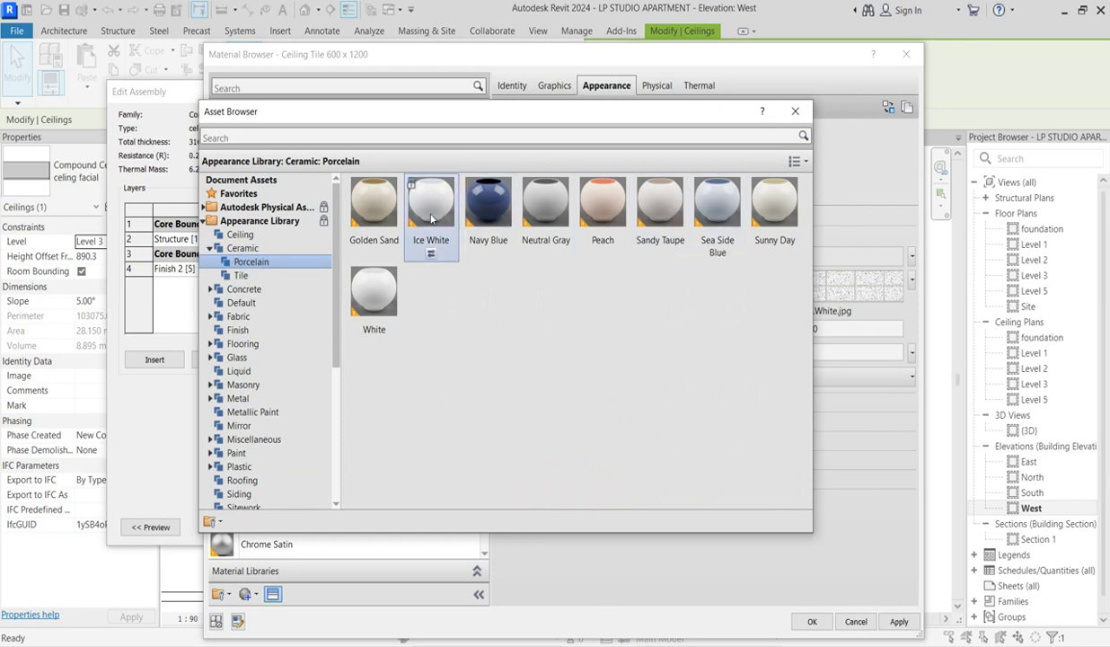
double_click(449, 214)
click(795, 114)
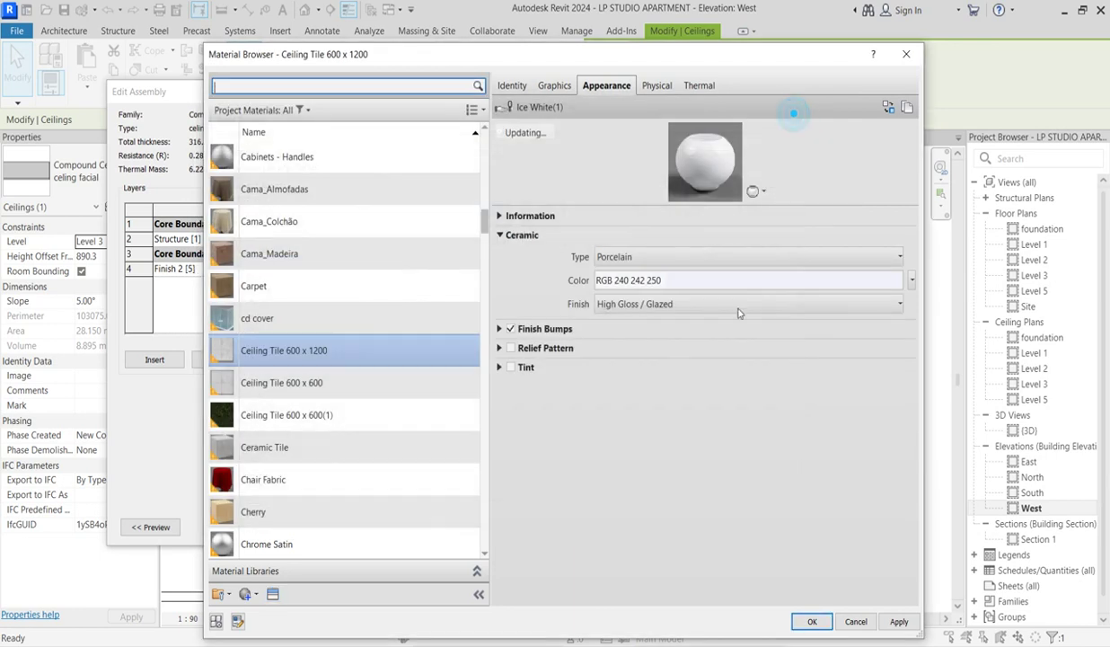
click(814, 622)
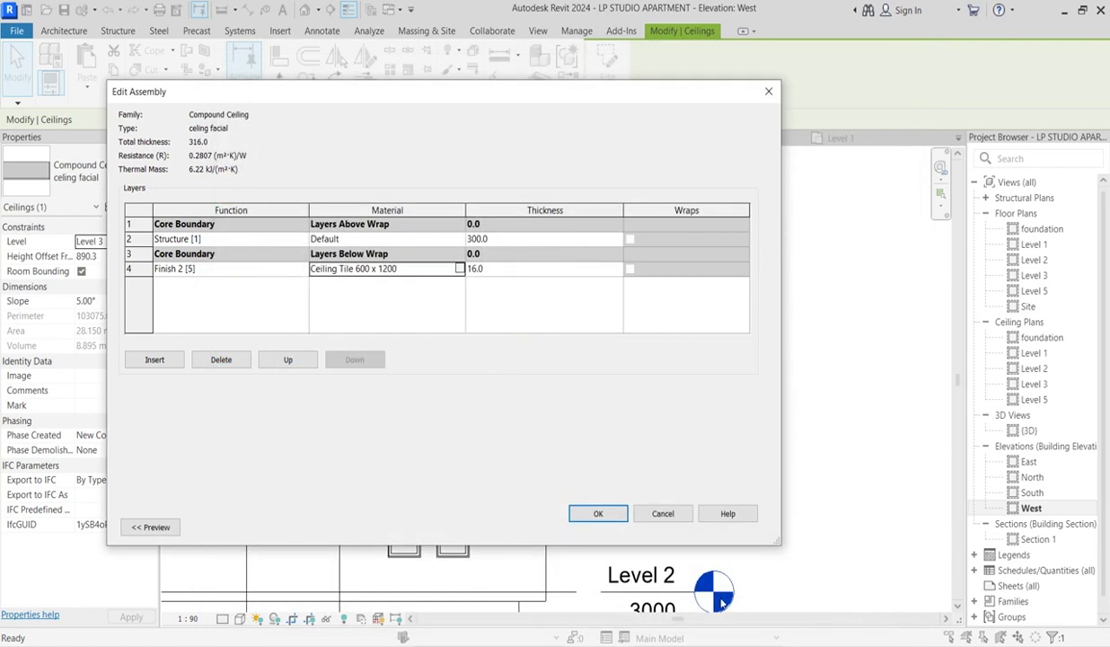
Confirm Edit Assembly and Type Properties, deselect the ceiling, and zoom to check the elevation.
click(597, 514)
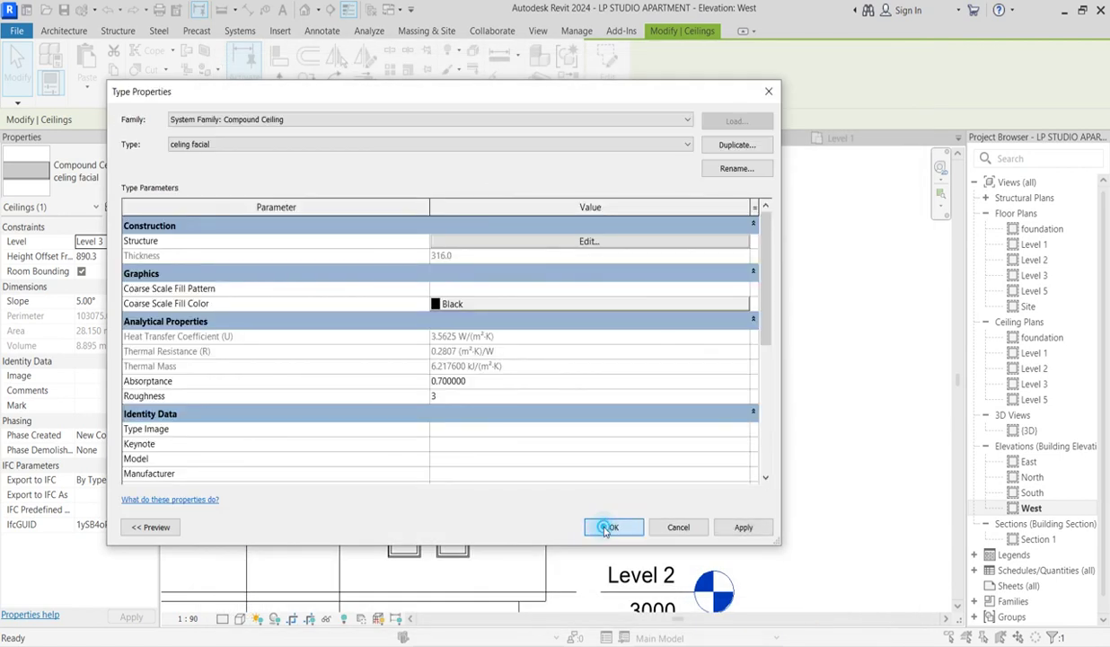
click(605, 524)
click(600, 506)
scroll(548, 337, up, 2)
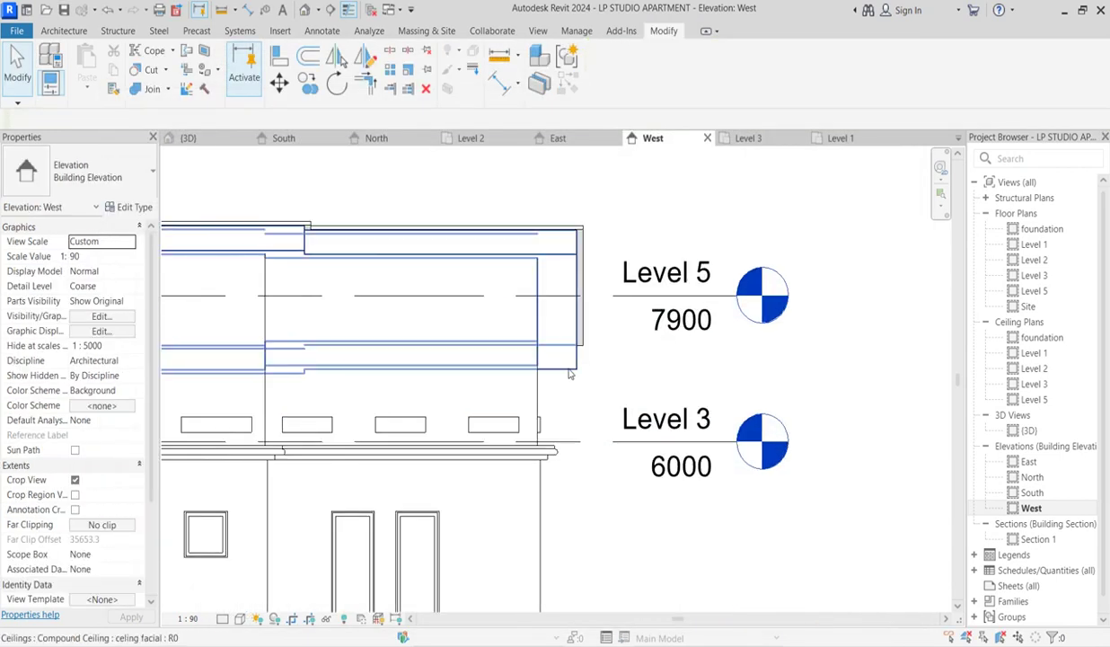
scroll(642, 364, down, 3)
scroll(620, 323, down, 2)
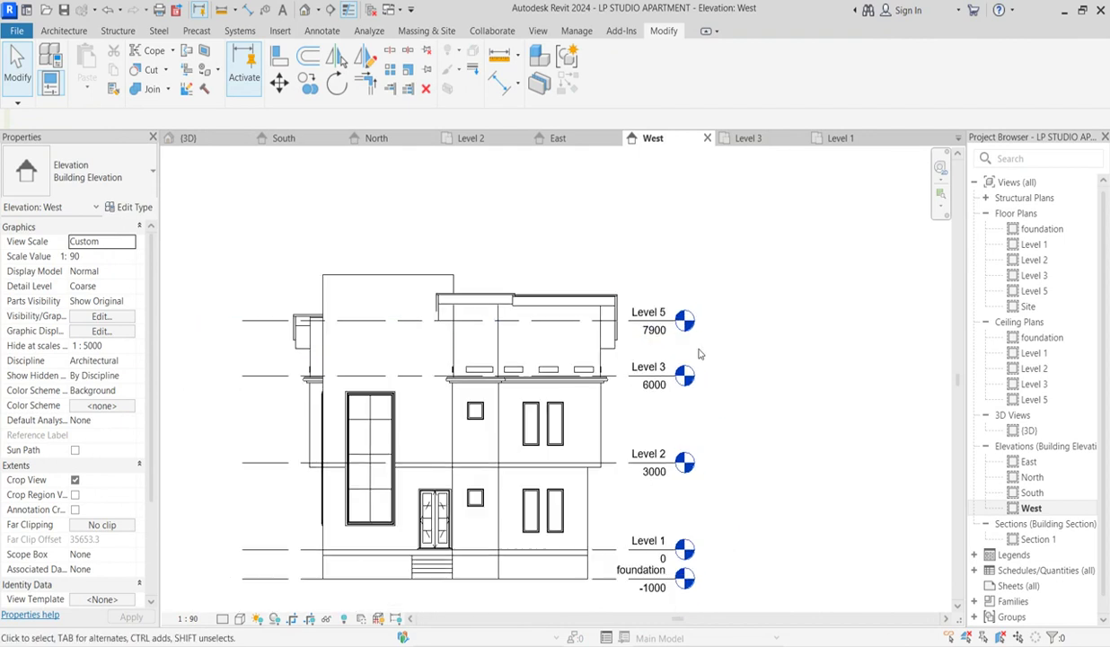
scroll(359, 437, up, 2)
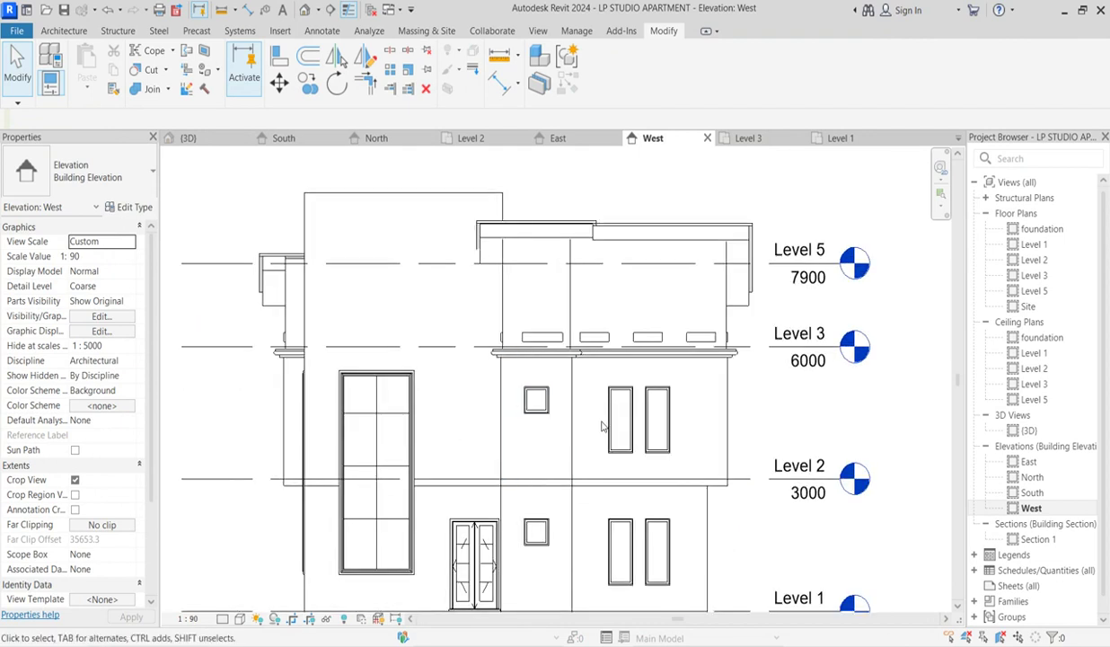
scroll(700, 369, up, 1)
scroll(699, 369, down, 2)
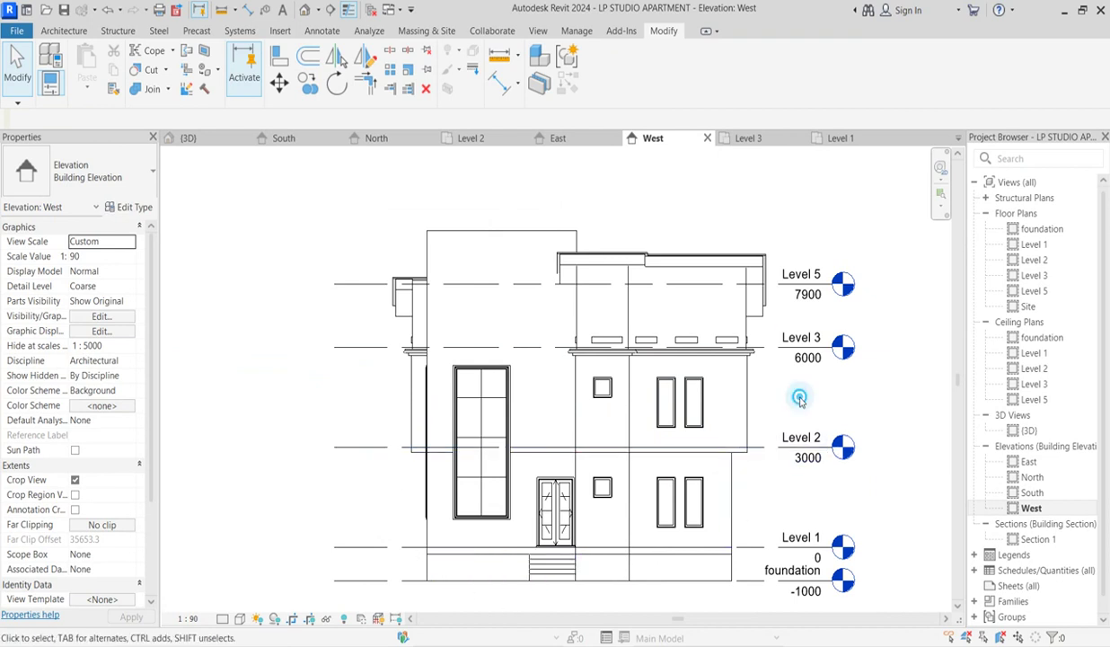
Open the foundation floor plan and create a Model In-Place Casework family named 'flower pots'.
double_click(1034, 245)
double_click(1035, 230)
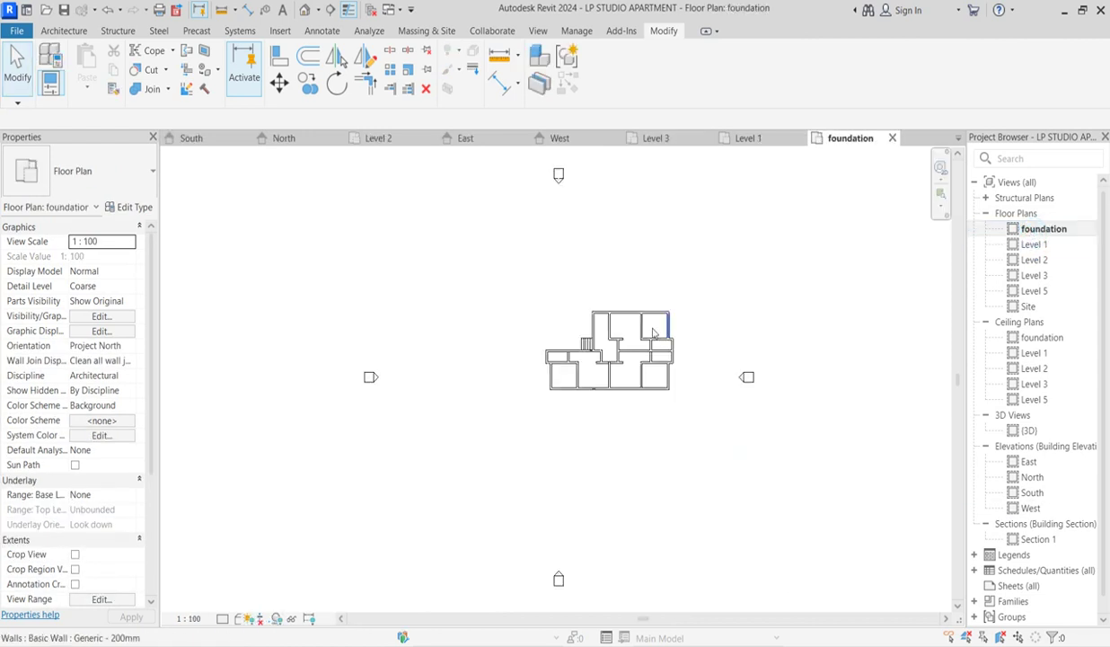
click(63, 30)
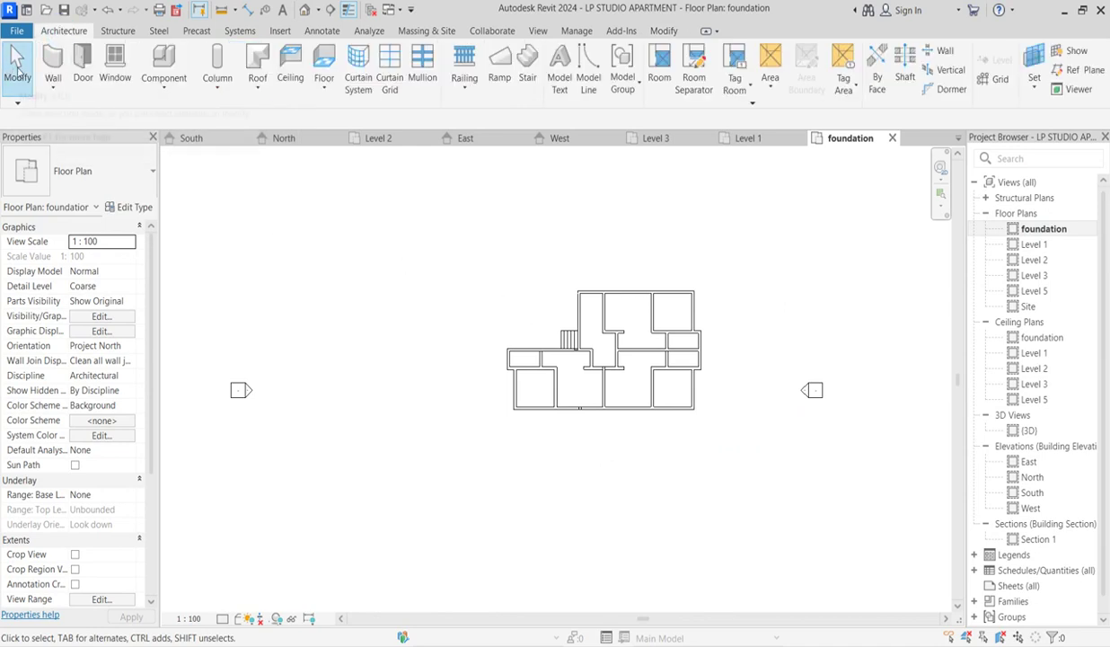
click(159, 90)
click(193, 149)
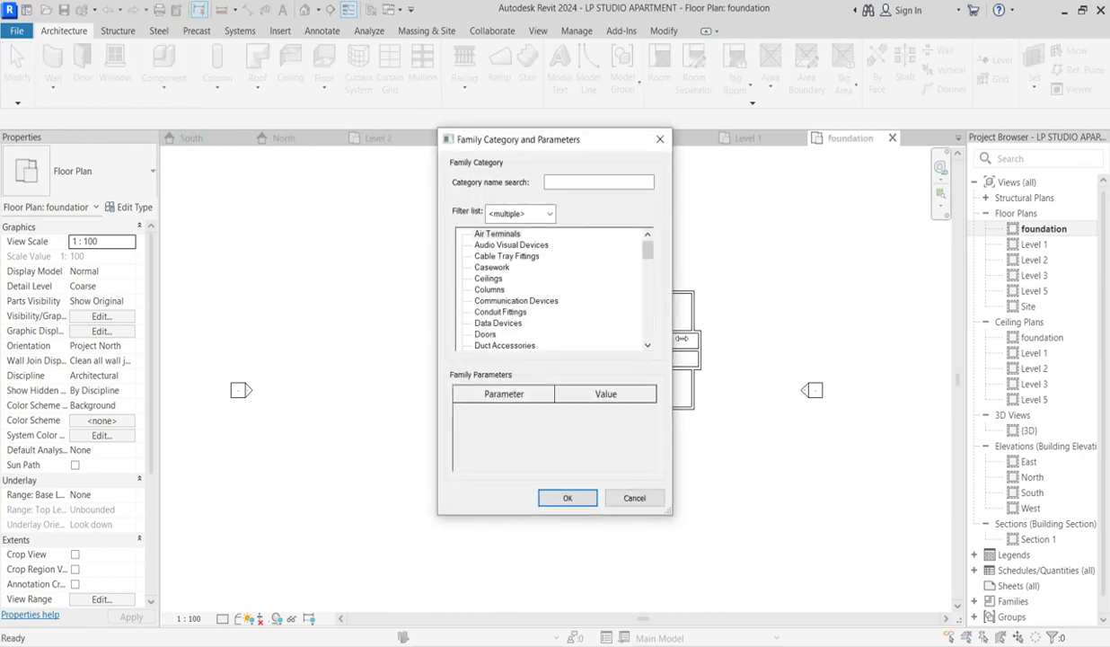
click(491, 267)
click(567, 498)
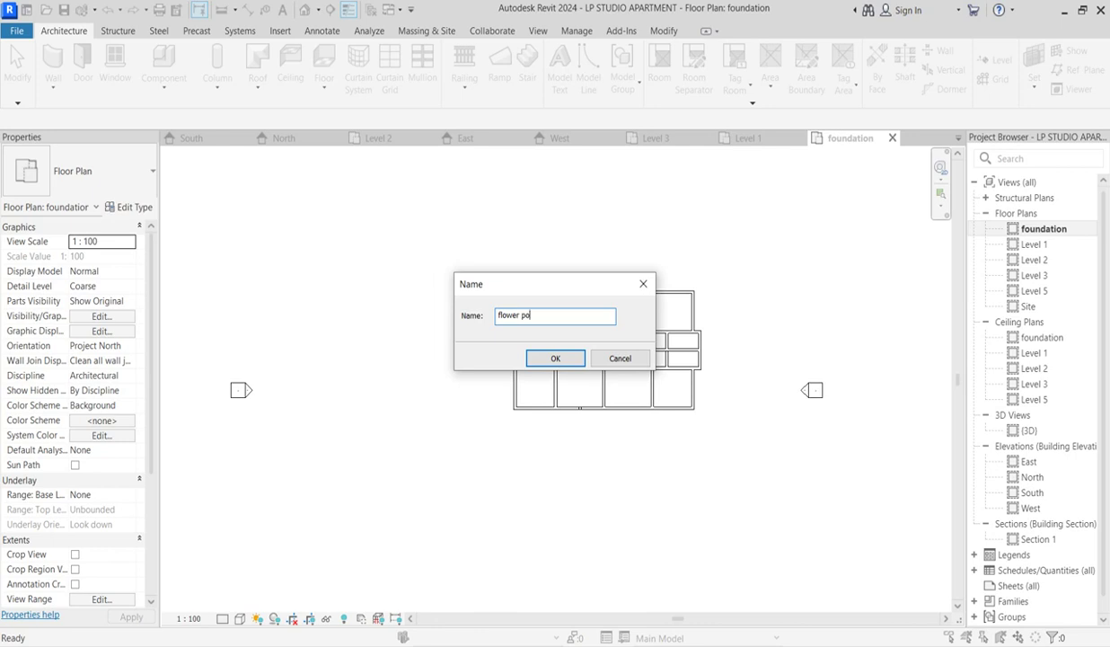
click(553, 358)
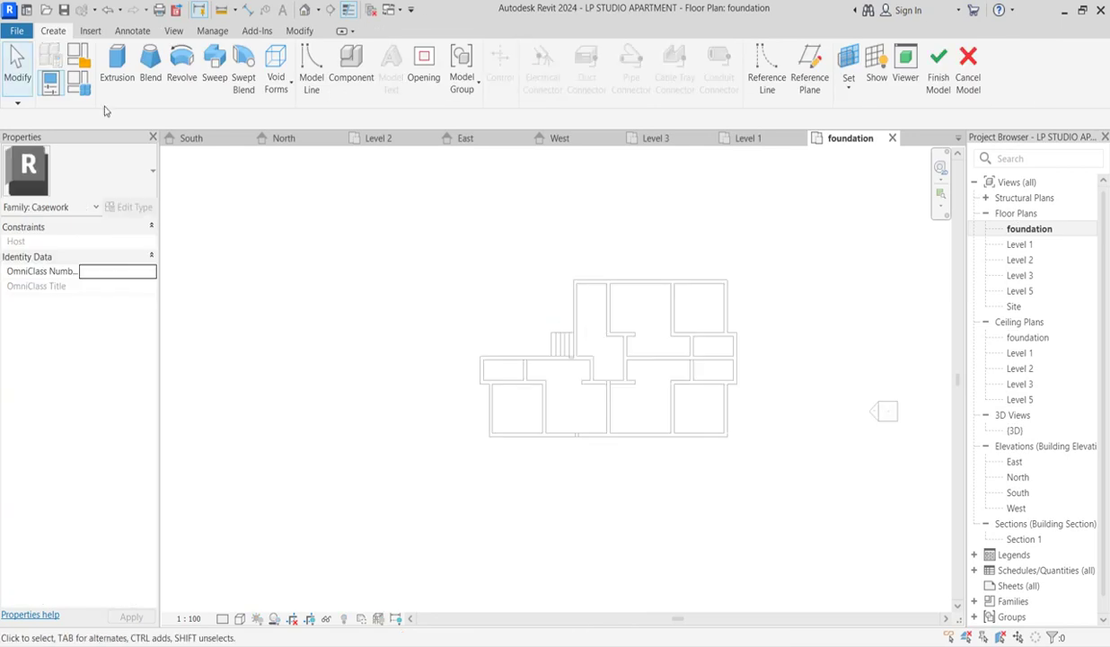
Sketch the first closed planter outline from the stair wall along the plan's top edge.
click(123, 65)
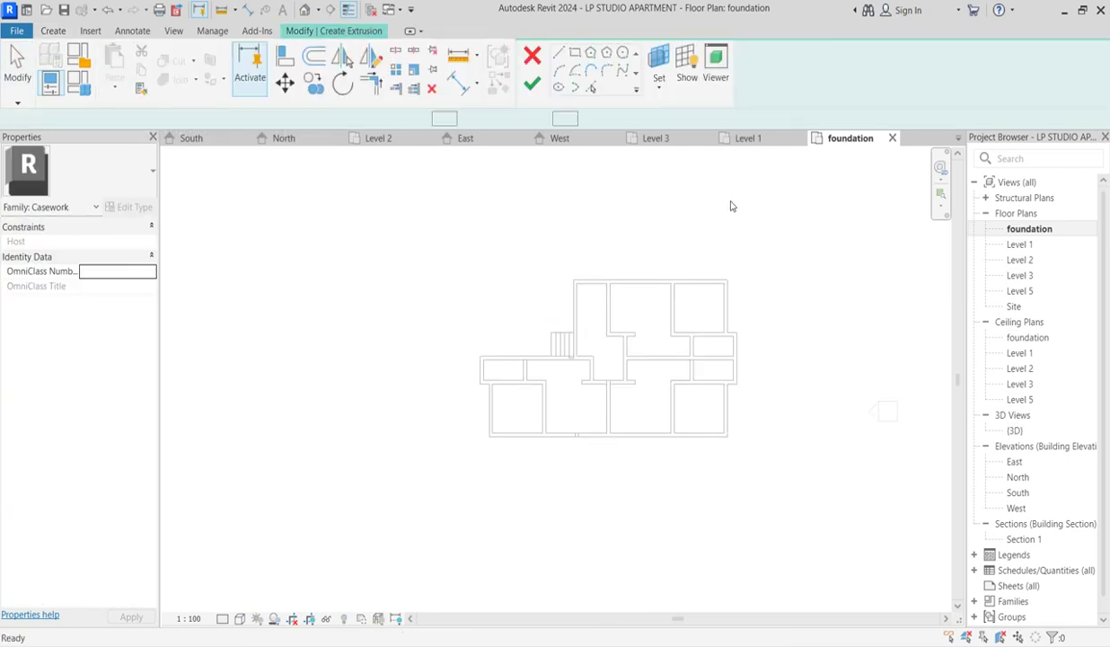
scroll(575, 332, up, 5)
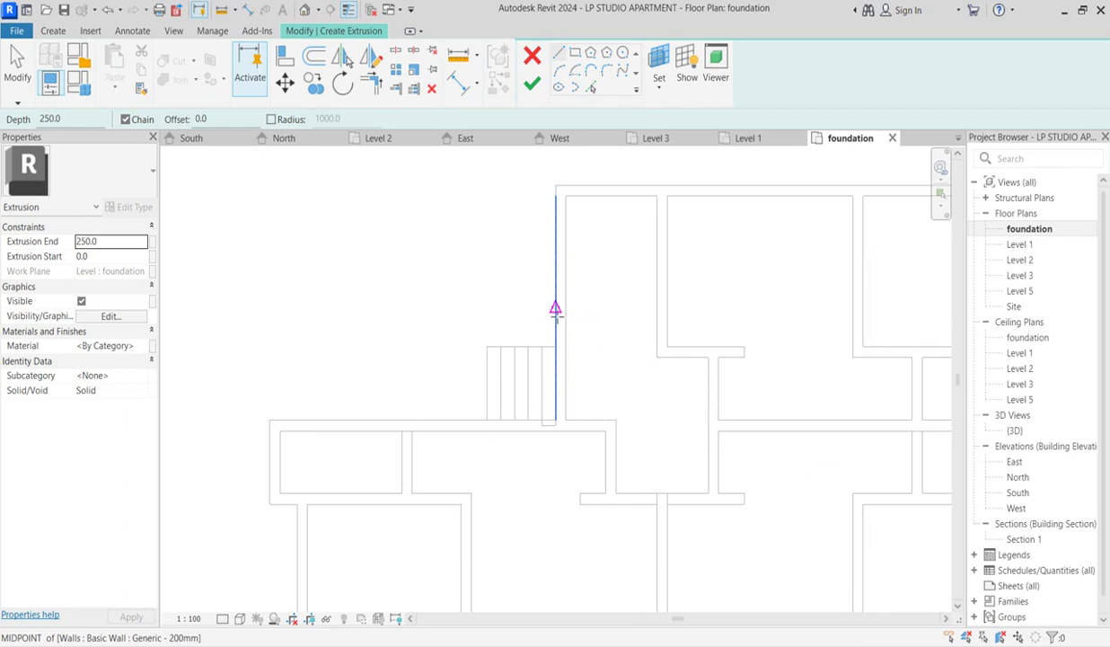
click(523, 307)
click(536, 159)
scroll(530, 155, down, 6)
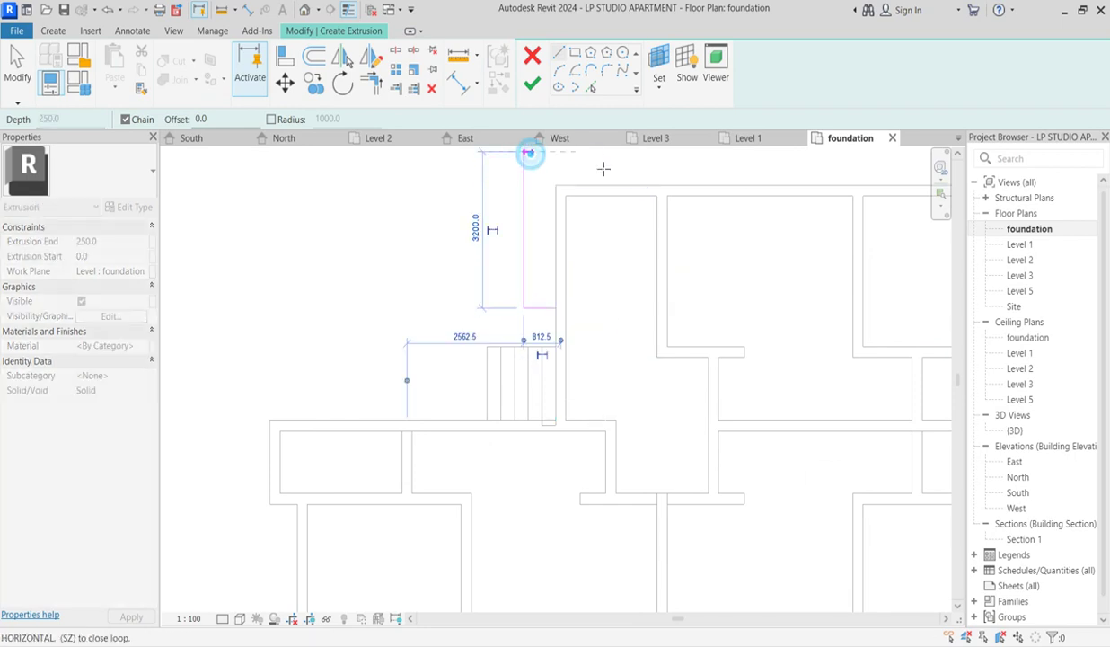
scroll(799, 150, up, 3)
scroll(781, 157, down, 4)
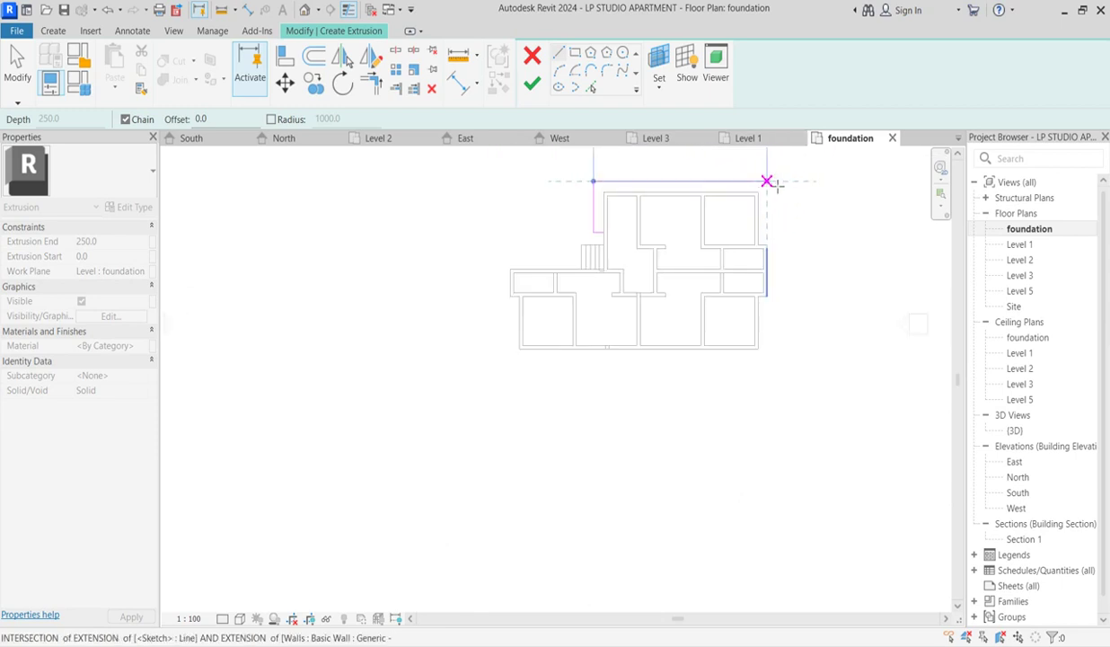
click(768, 179)
scroll(767, 232, up, 2)
scroll(768, 248, up, 2)
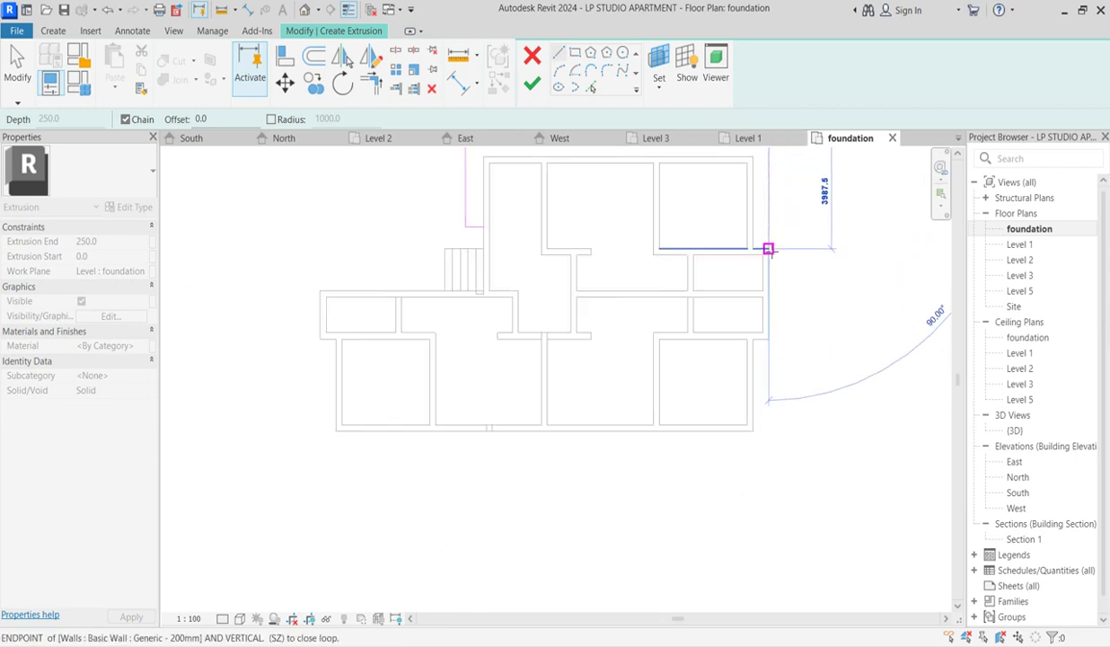
click(751, 248)
click(754, 157)
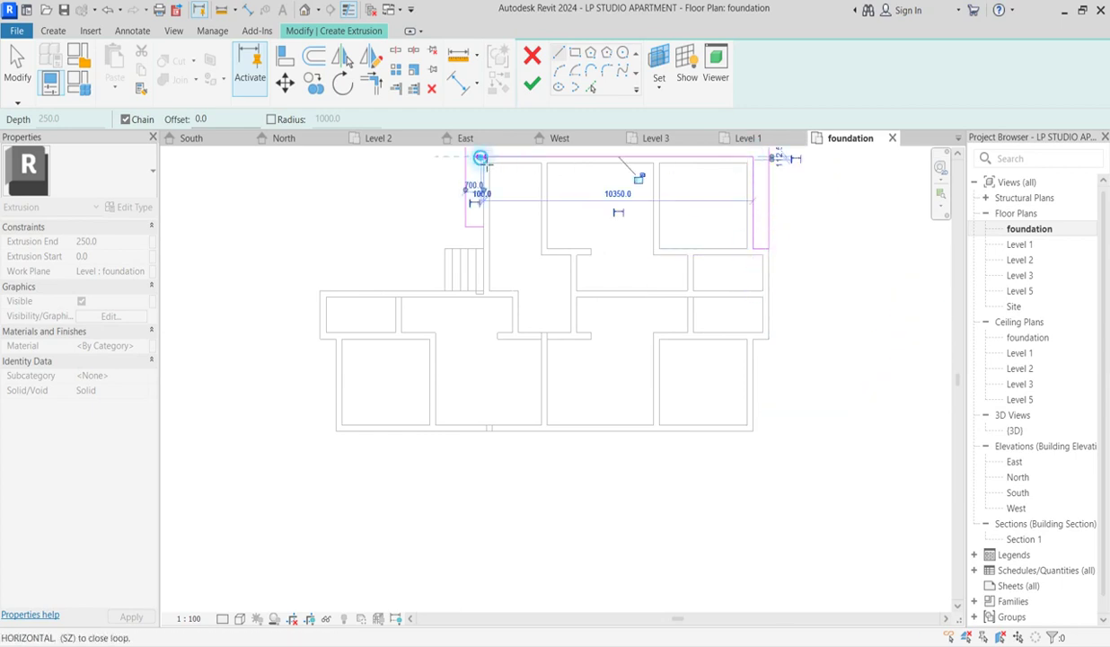
click(483, 157)
click(488, 224)
scroll(784, 317, down, 2)
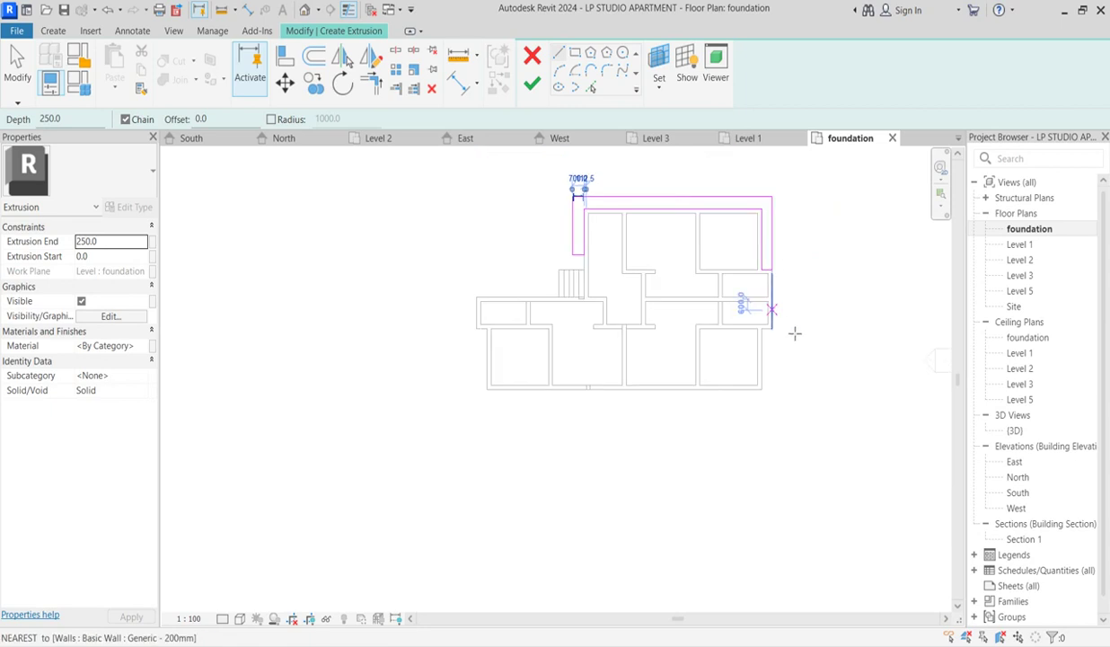
scroll(786, 332, up, 2)
key(Escape)
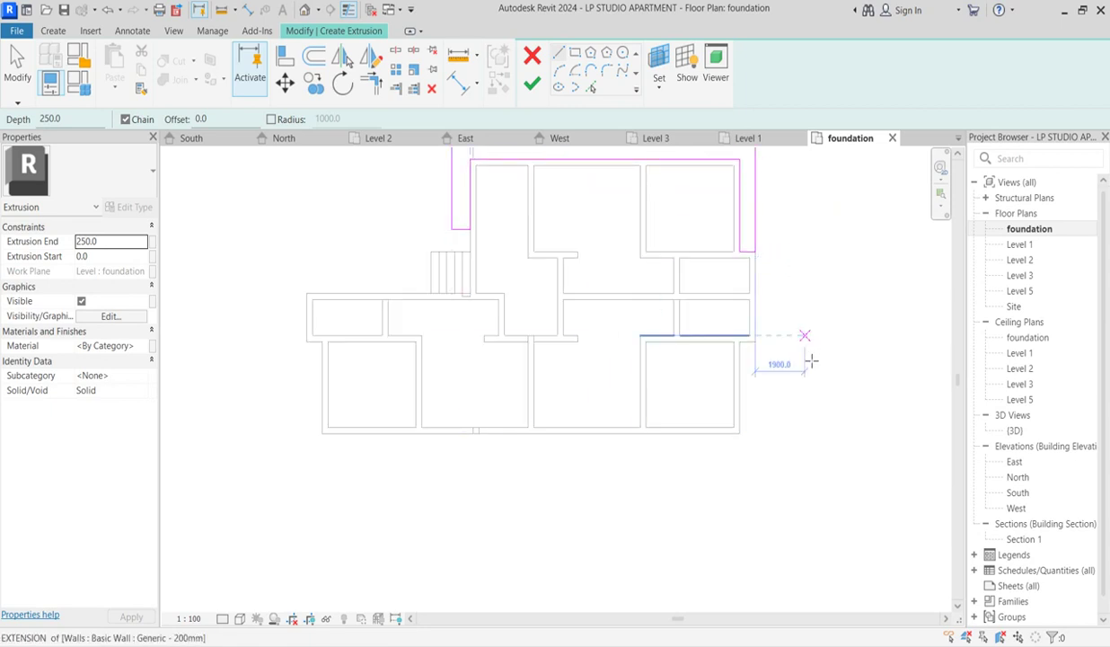
Sketch the 600 mm wide right-side planter outline along the right wall.
click(740, 344)
key(Escape)
click(739, 344)
click(755, 344)
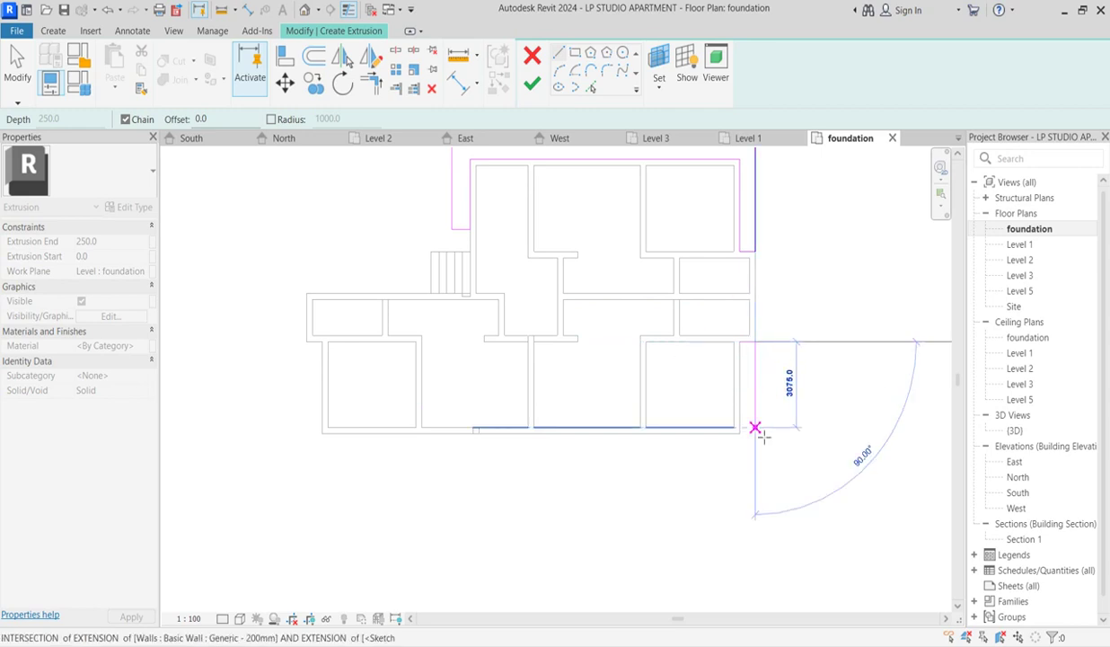
click(756, 434)
click(739, 434)
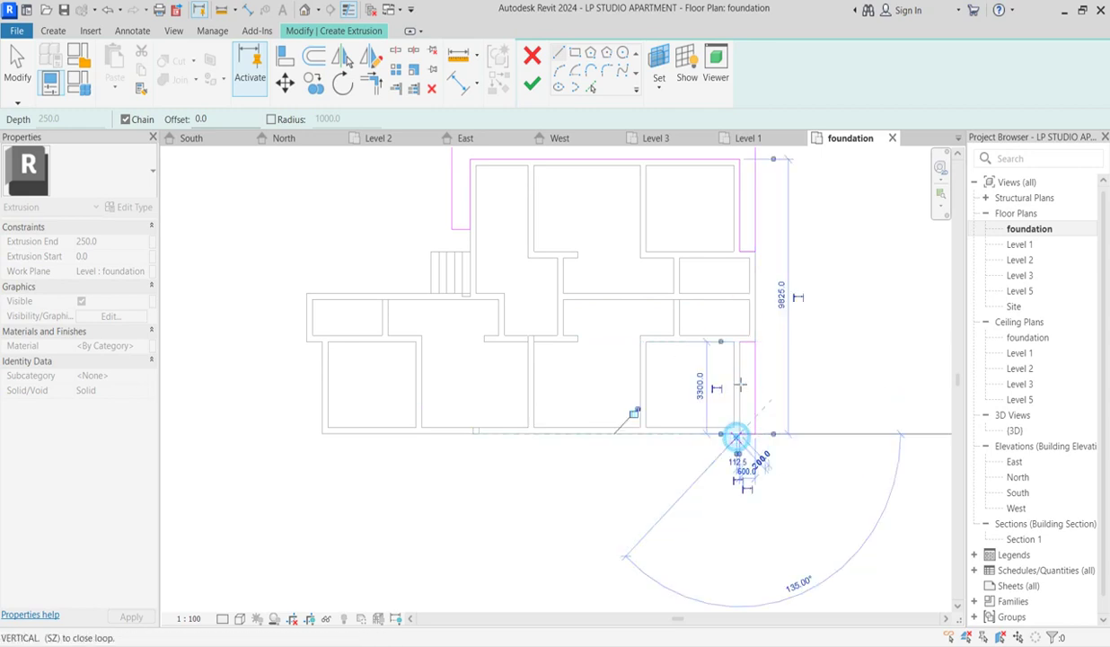
click(739, 351)
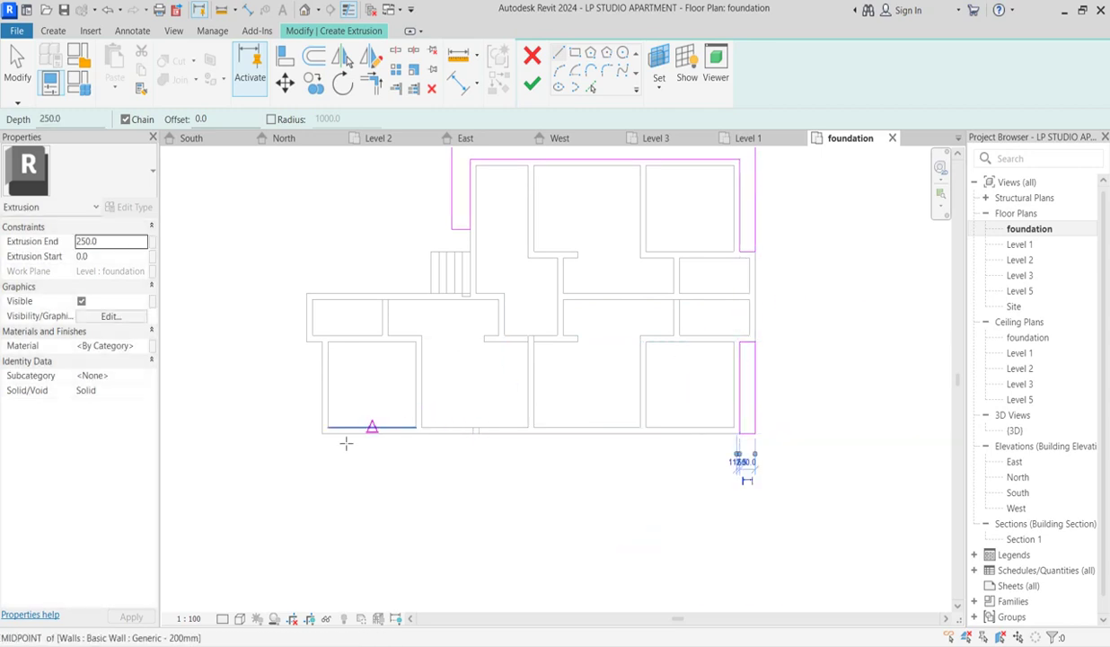
scroll(329, 357, up, 2)
Sketch the closed left planter outline along the left wall.
click(322, 340)
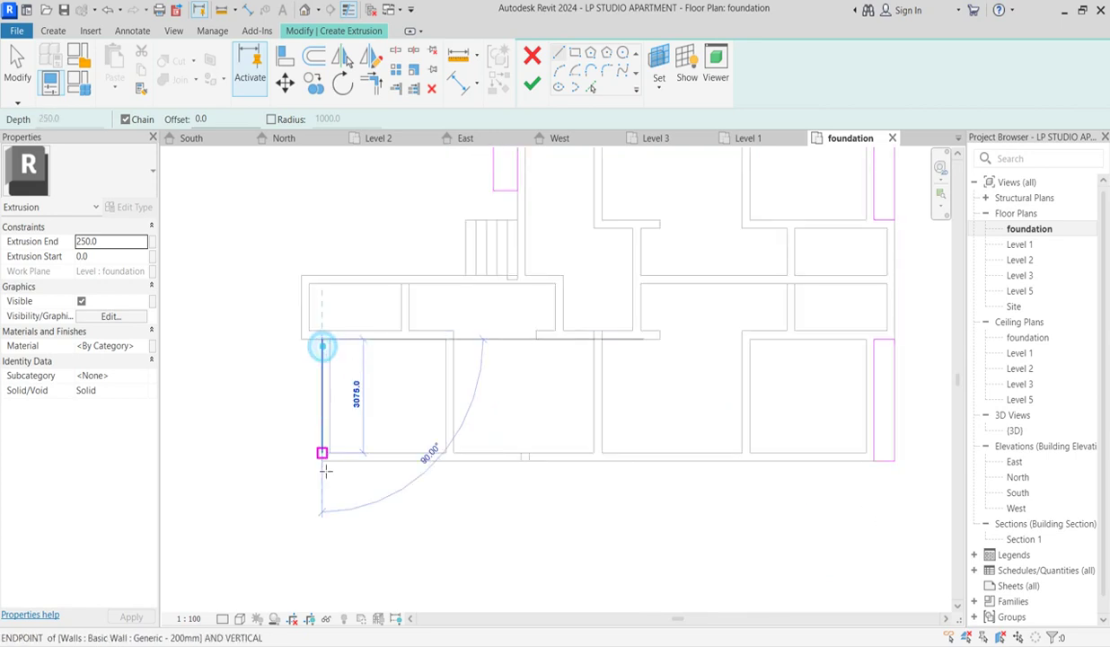
click(322, 460)
click(301, 460)
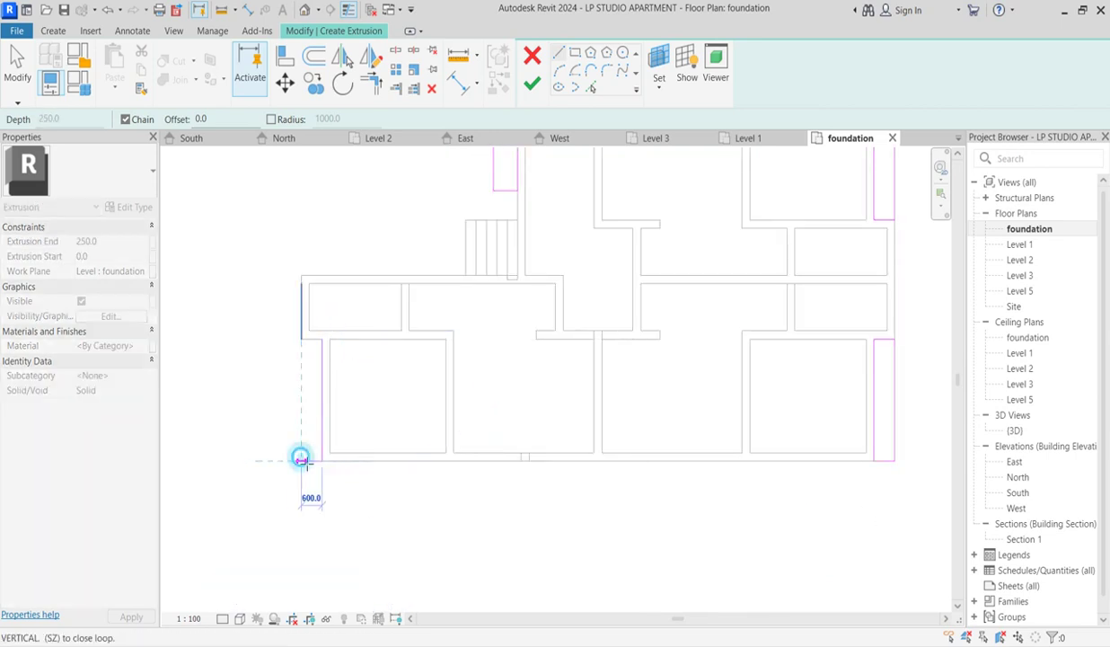
click(319, 334)
scroll(629, 396, down, 4)
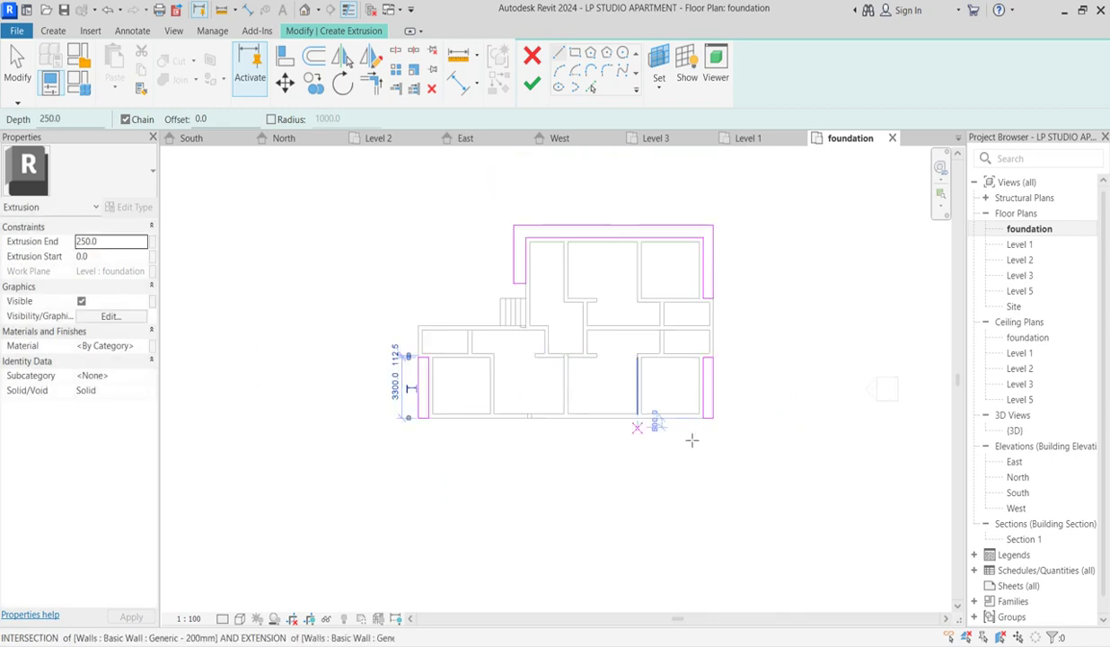
scroll(498, 438, up, 2)
Sketch the front-wall planter outline and finish the sketch into a 250-deep extrusion.
click(493, 414)
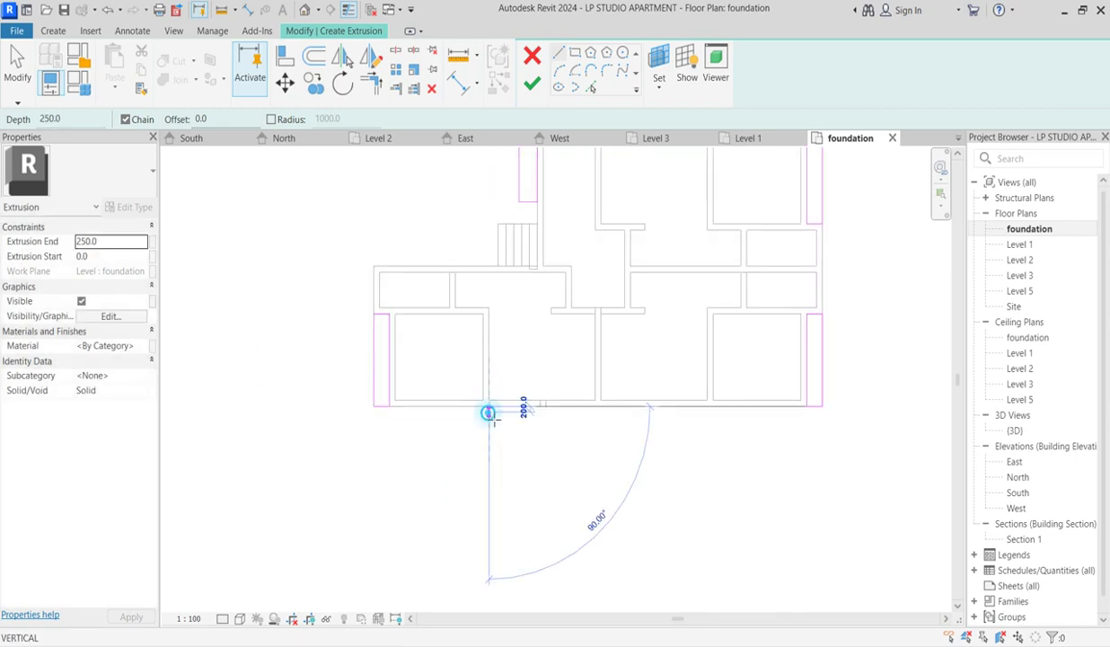
click(721, 410)
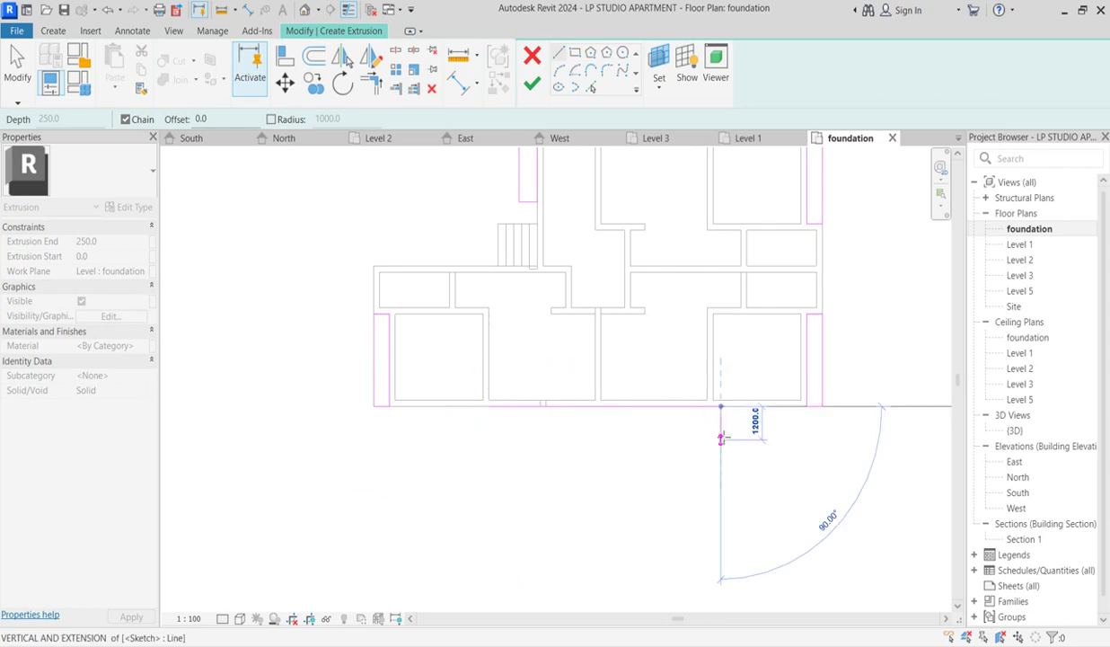
click(720, 424)
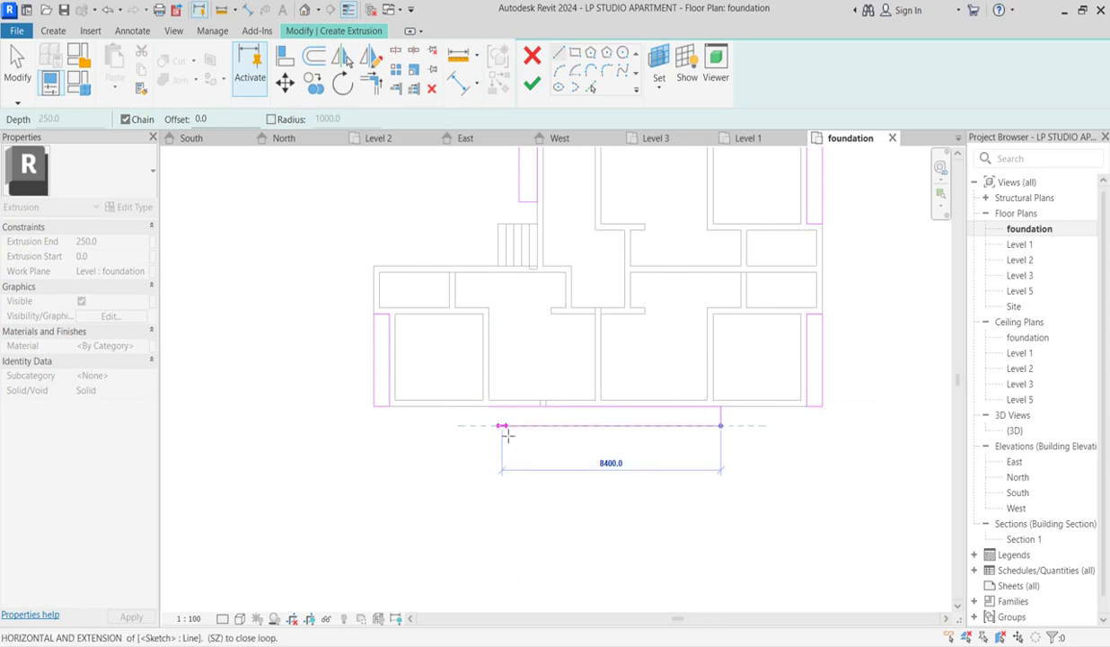
click(489, 425)
click(489, 407)
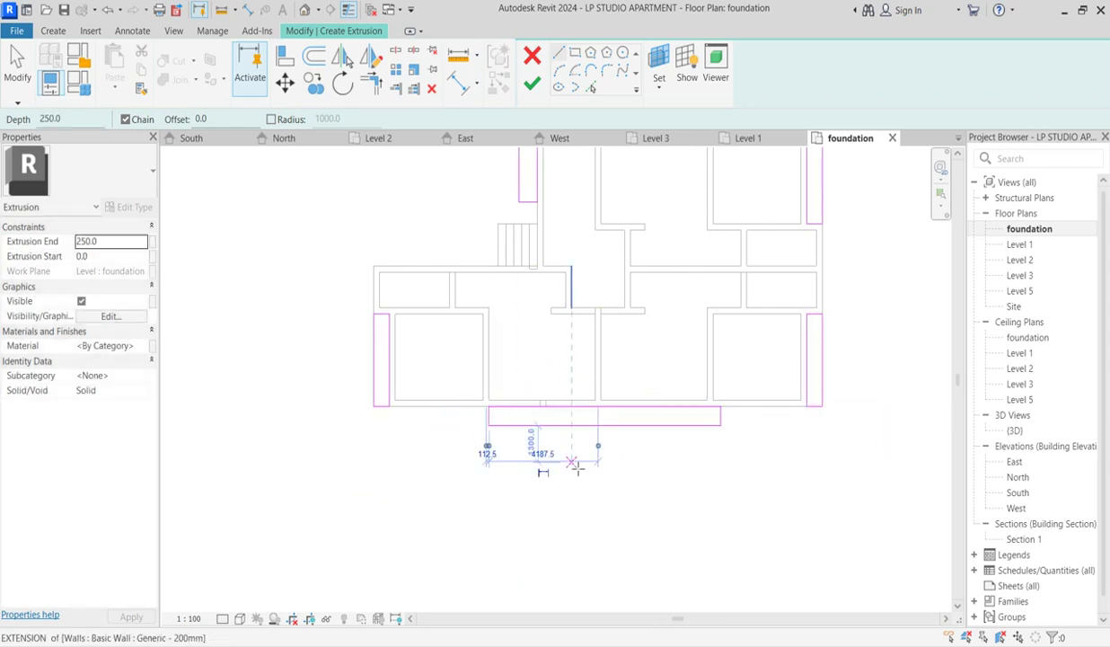
scroll(530, 318, down, 3)
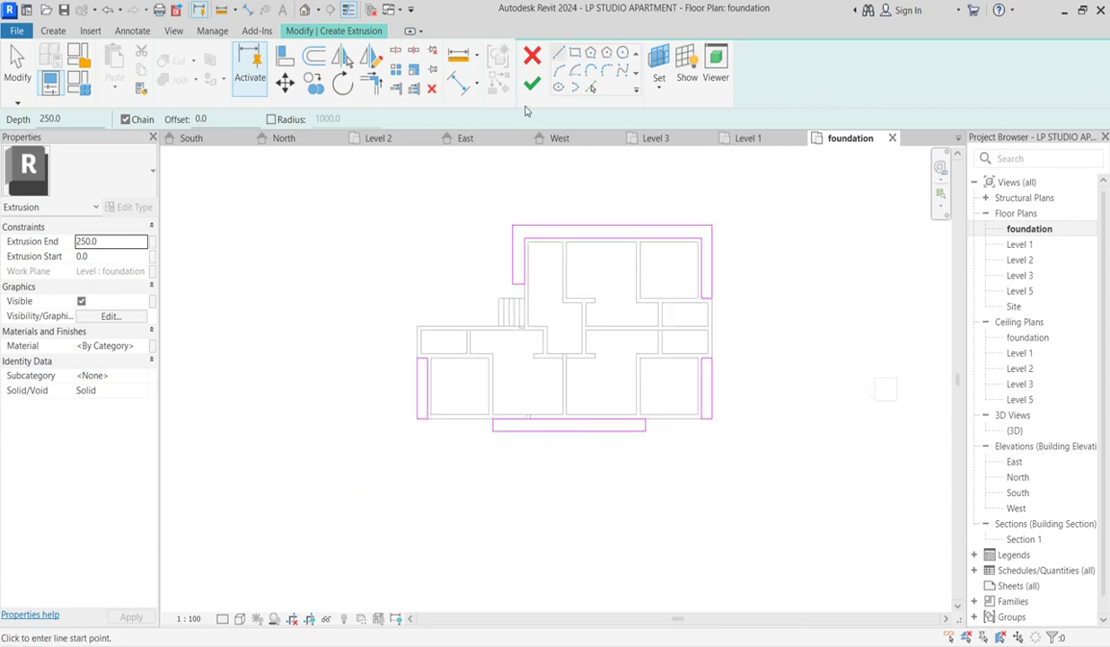
click(530, 85)
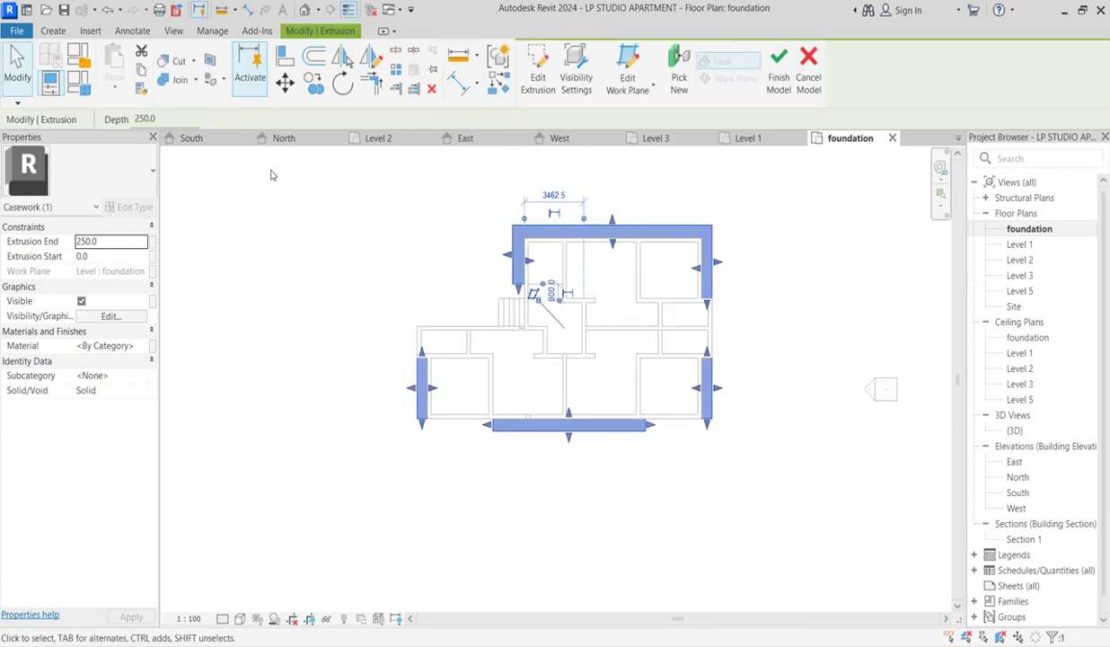
Change the extrusion's Extrusion End value from 250 to 300.
click(127, 246)
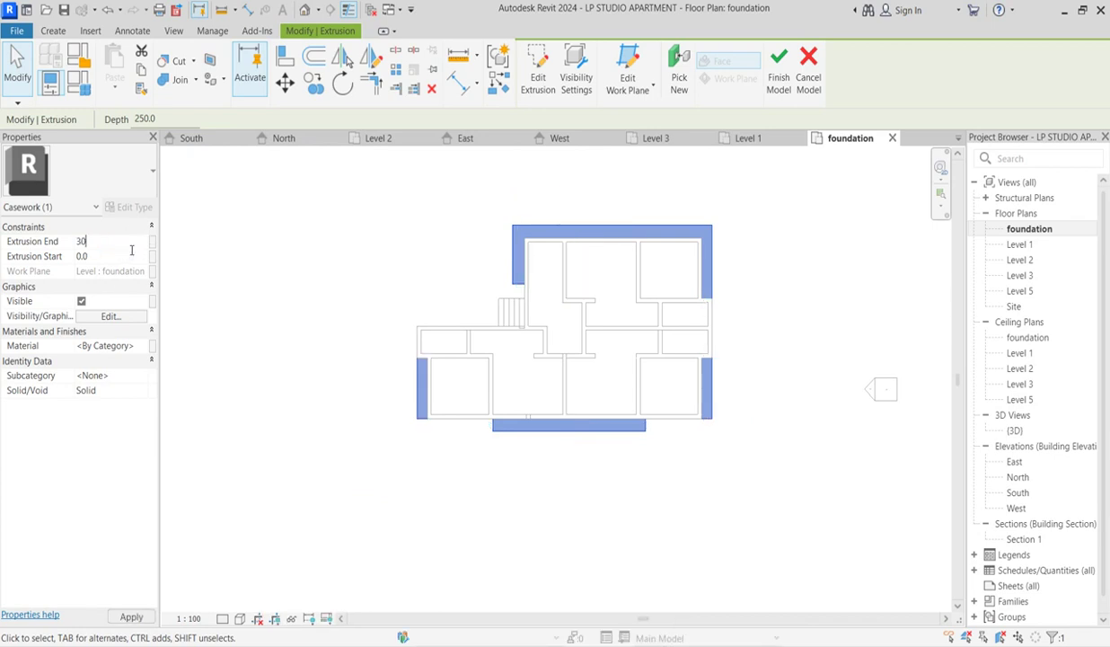
key(Return)
Assign a duplicate of Ceiling Tile 600 x 1200 using the 3in Squares - White appearance.
click(139, 347)
click(146, 346)
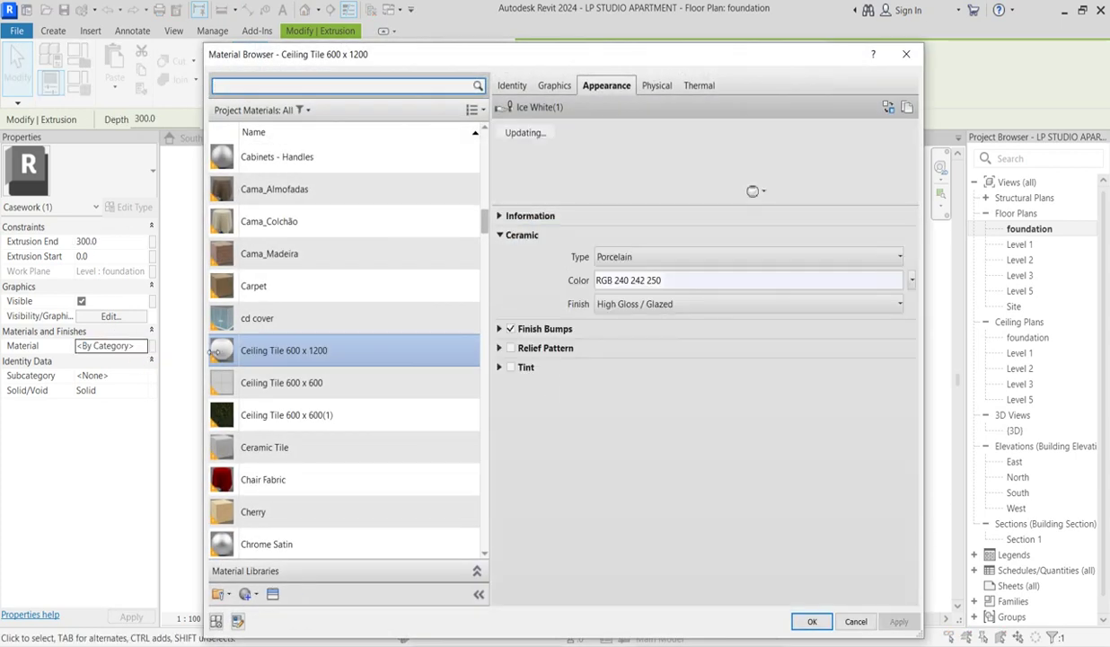
right_click(299, 357)
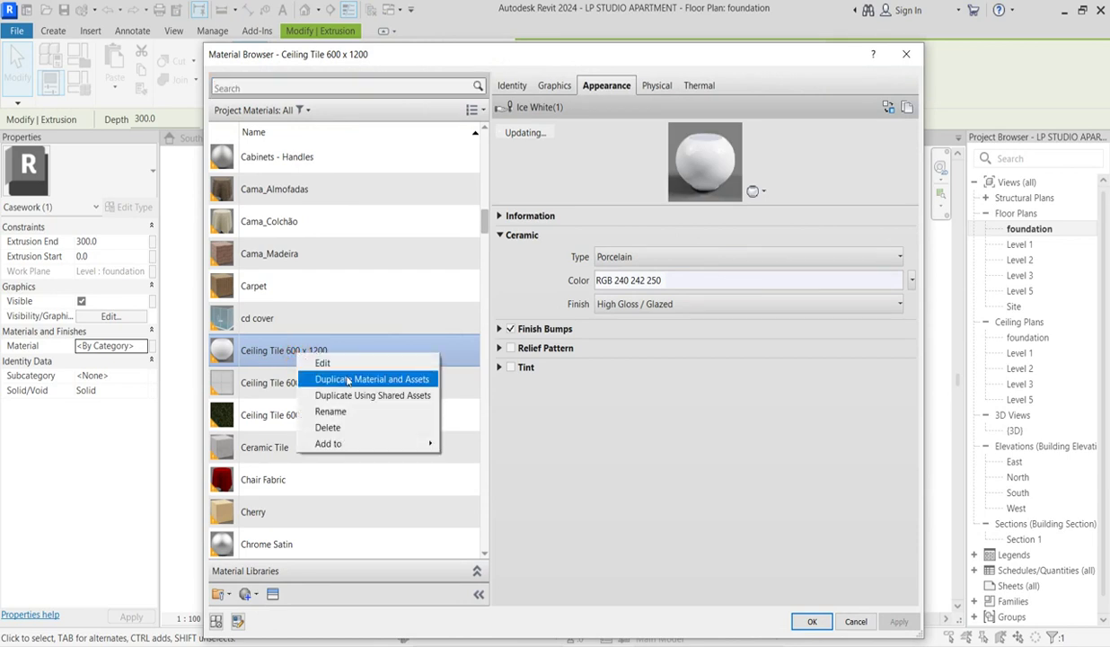
click(347, 379)
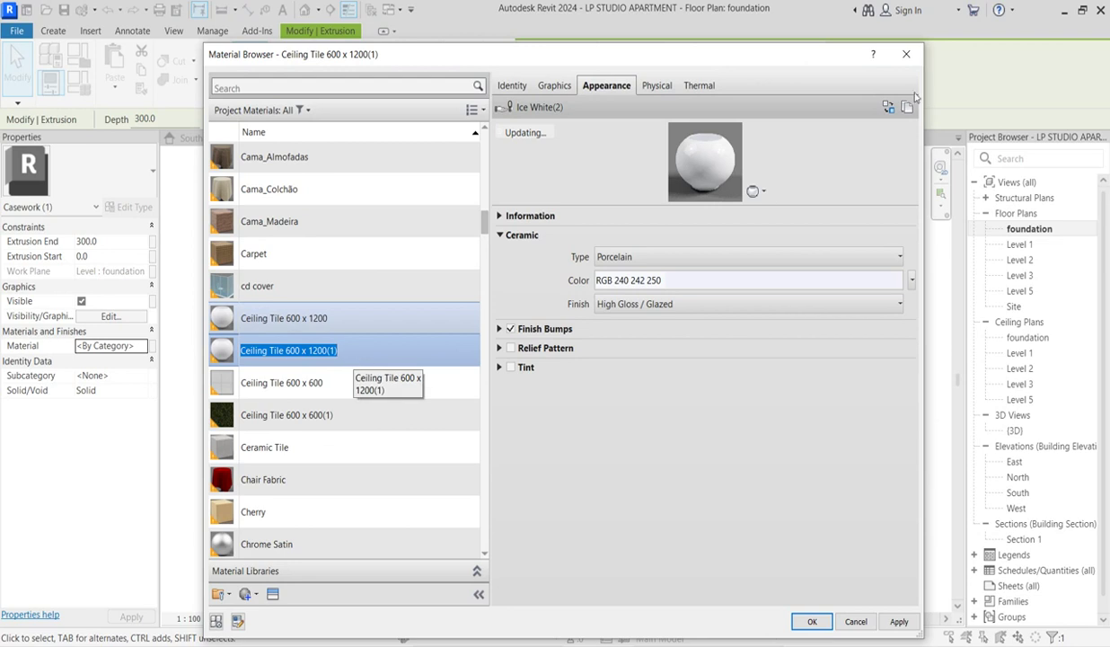
click(889, 107)
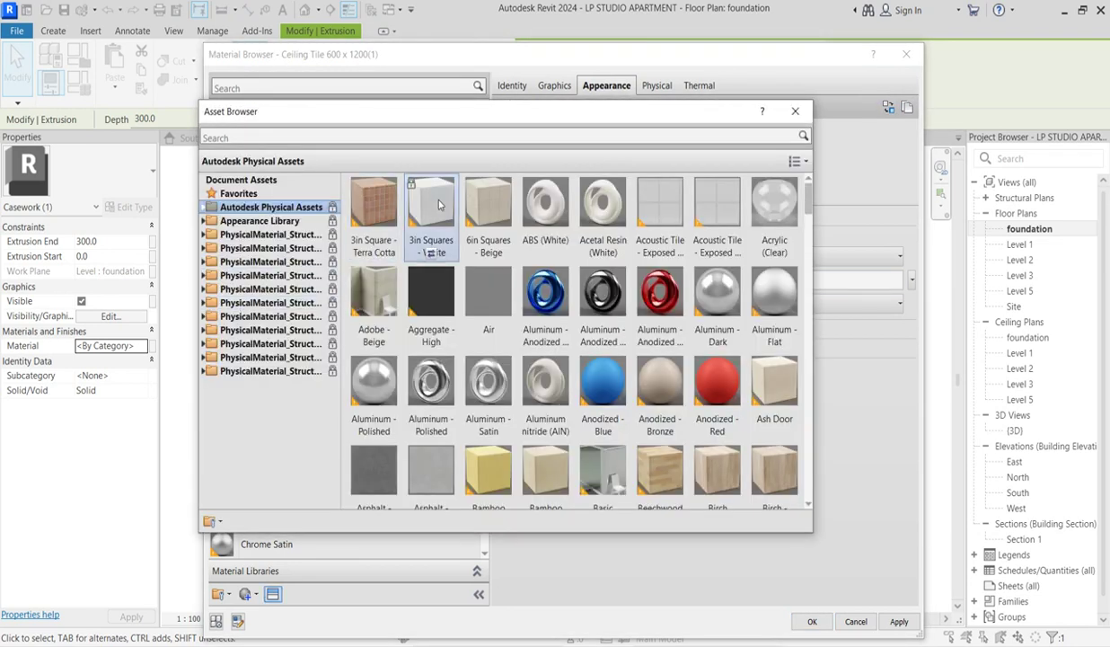
click(795, 111)
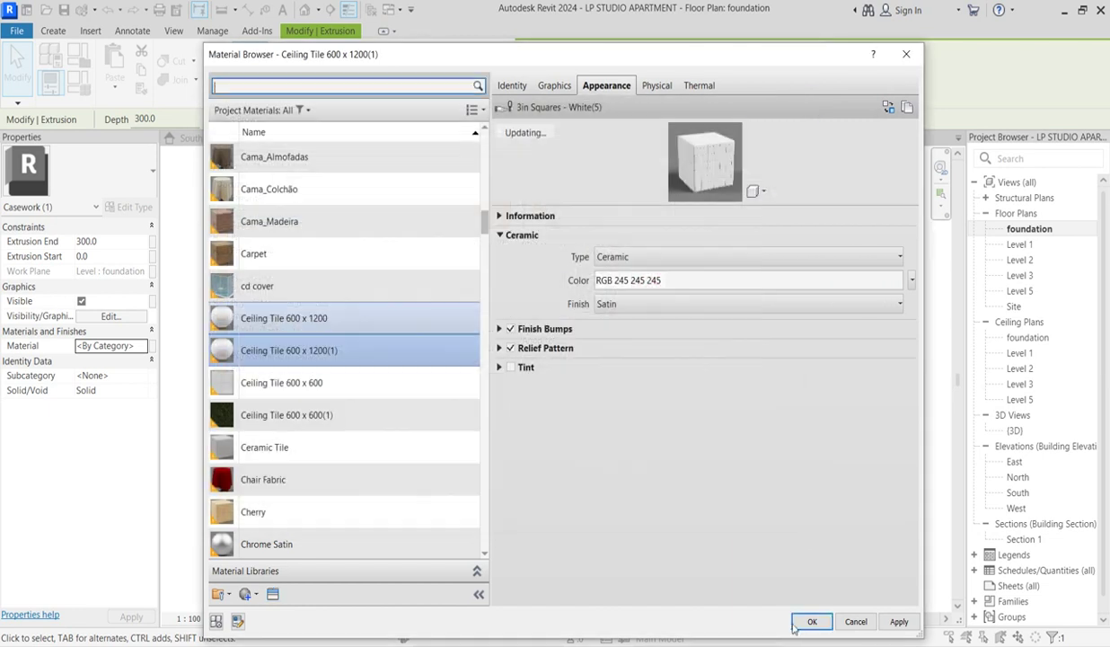
click(814, 622)
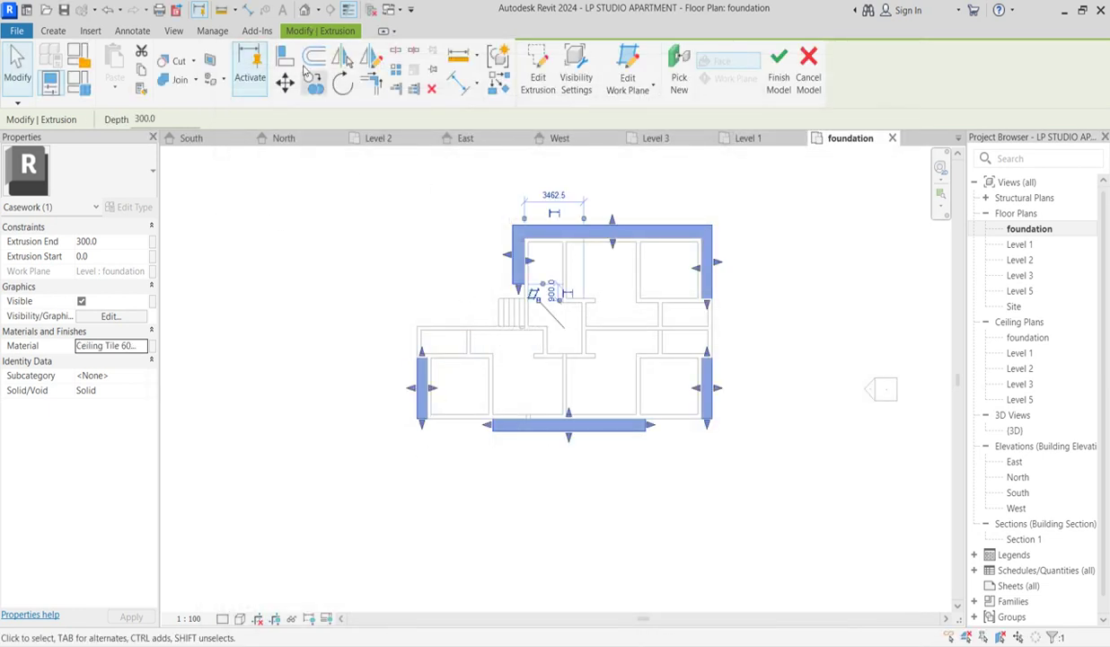
Start copying the extrusion, then cancel the copy.
click(314, 85)
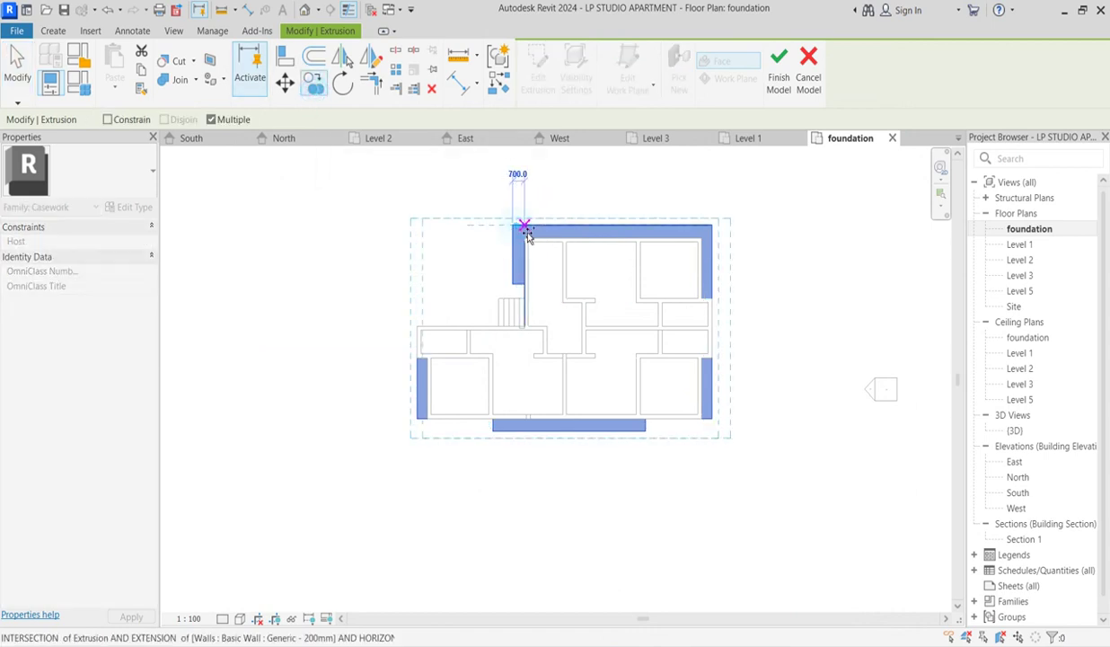
text(1)
key(BackSpace)
key(Escape)
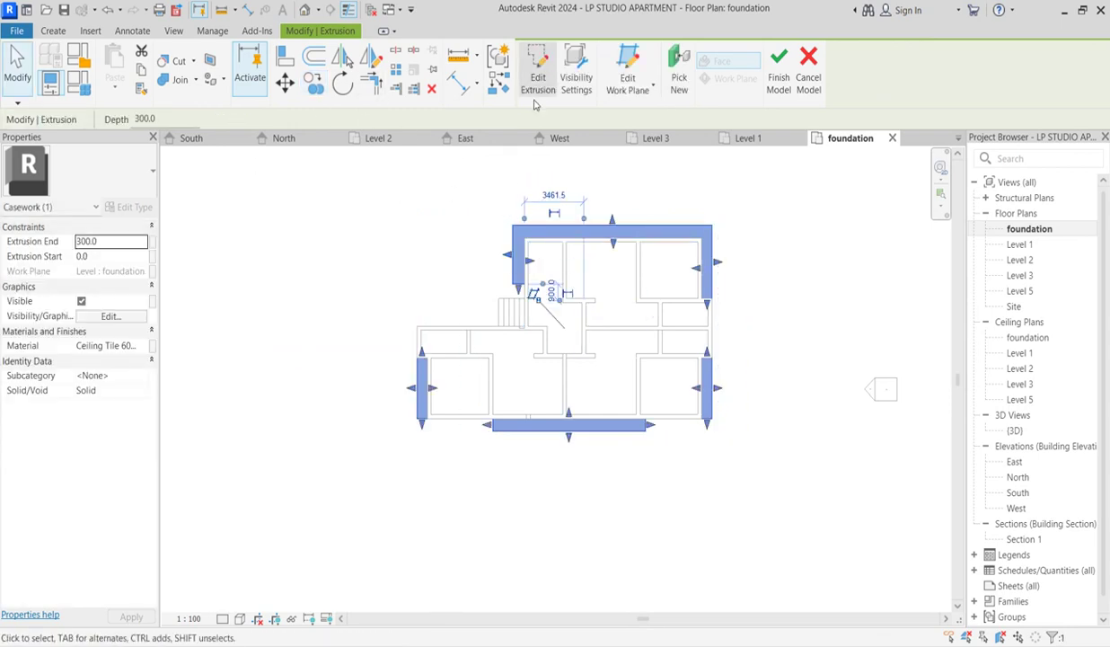
Set Extrusion End to 350 and reopen the extrusion outline for editing.
click(119, 244)
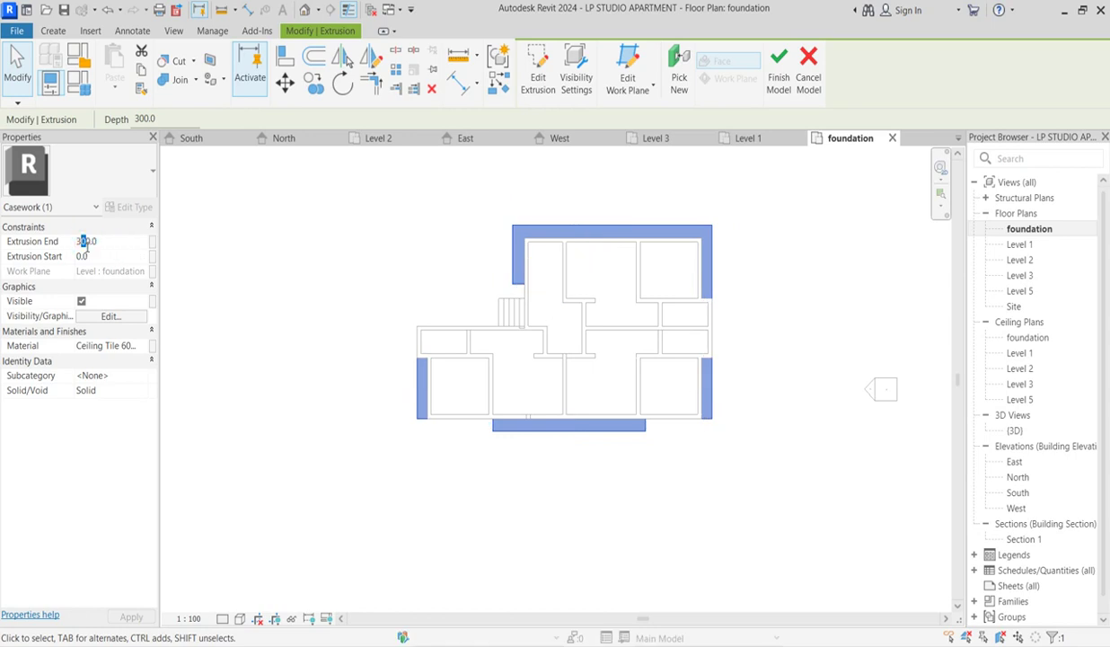
key(Return)
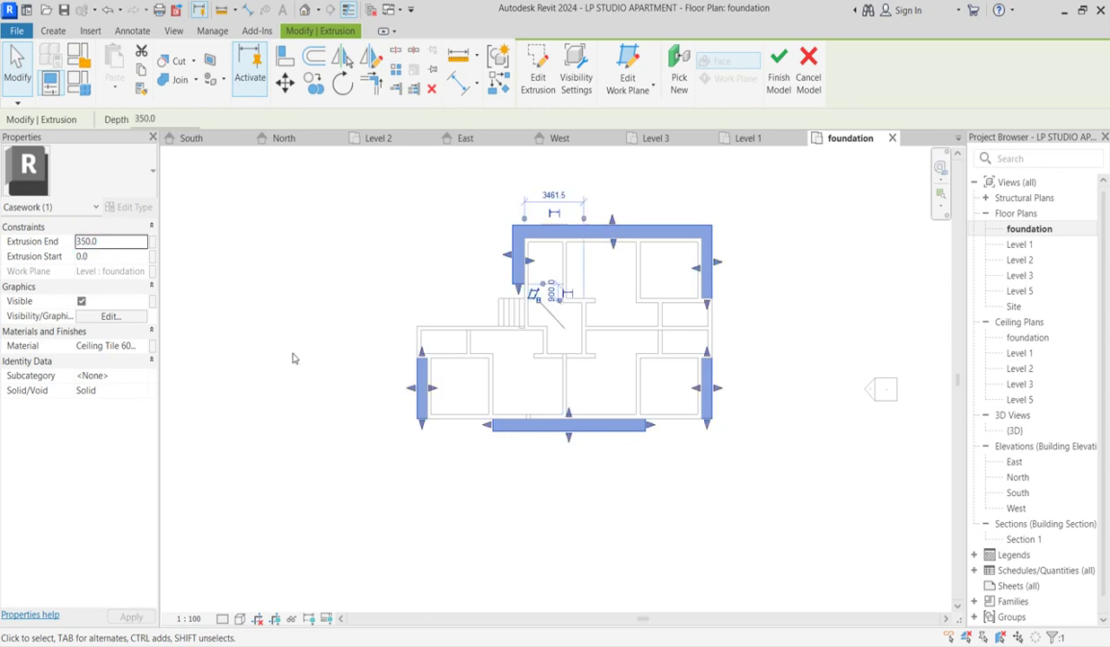
click(538, 65)
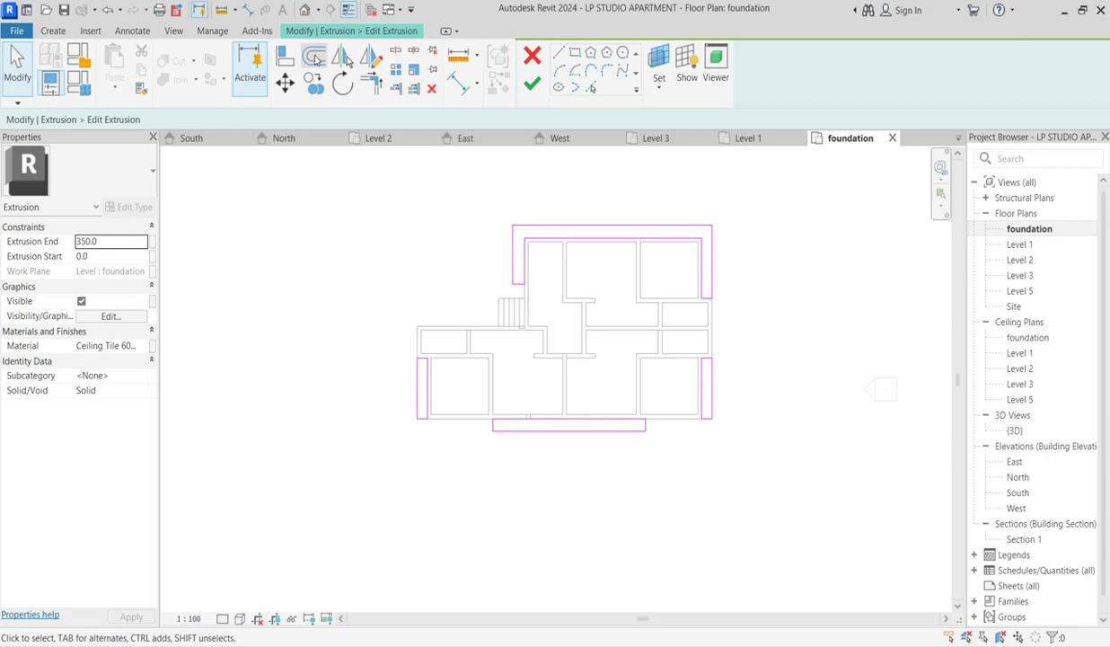
Offset the outline edges along the left and right walls by 75.
click(314, 56)
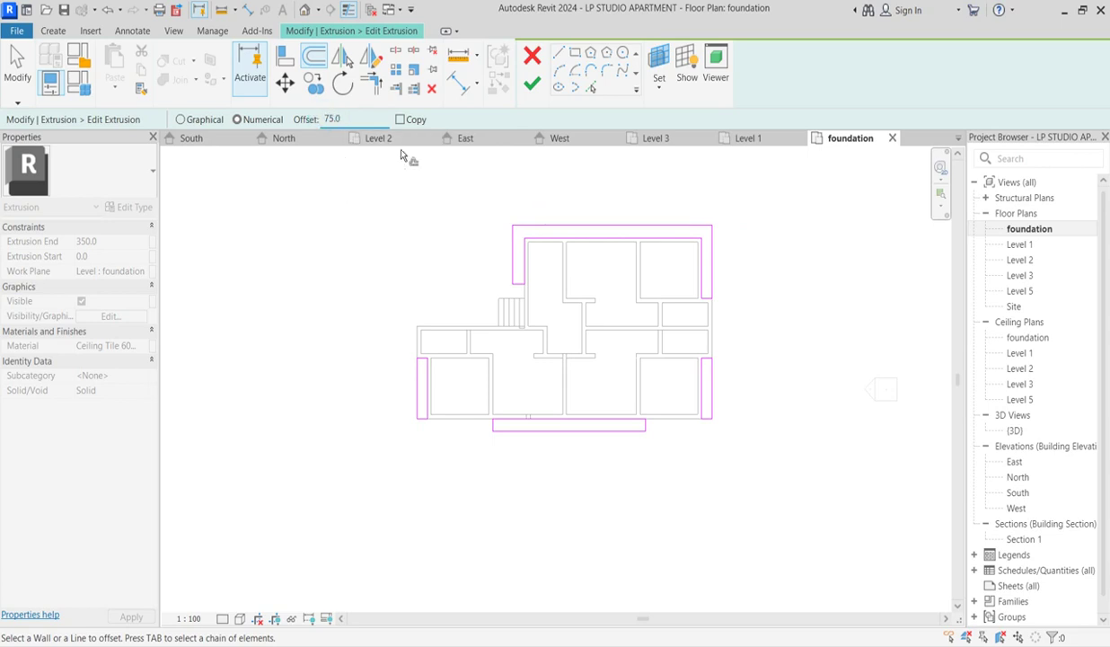
scroll(562, 235, up, 2)
scroll(550, 235, up, 2)
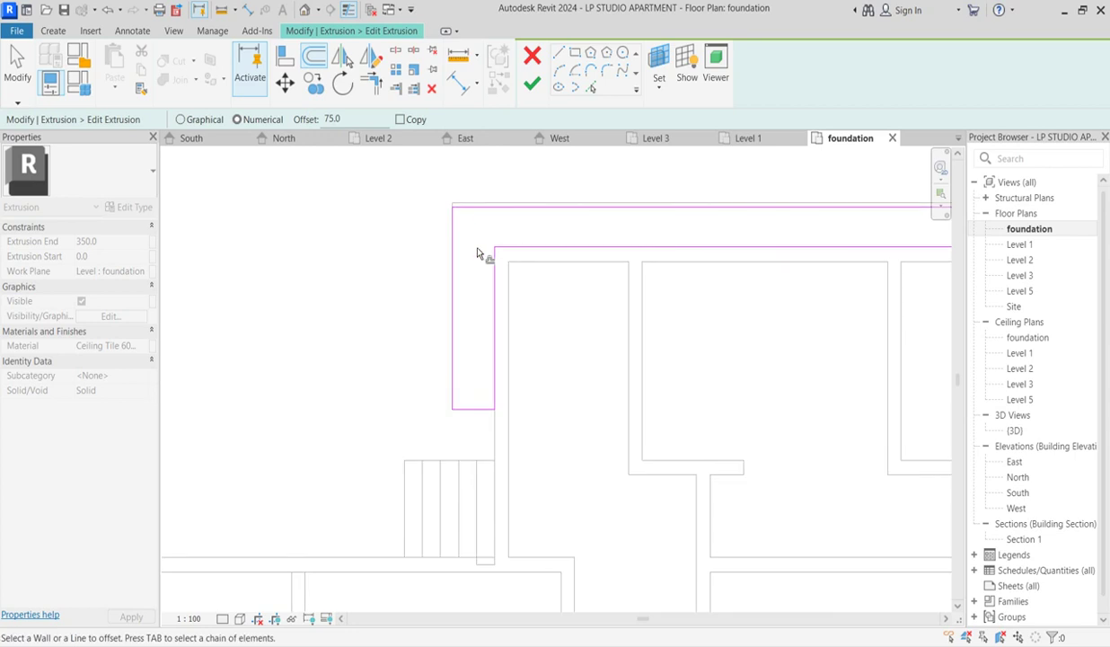
click(467, 260)
scroll(462, 250, down, 3)
scroll(746, 270, up, 3)
click(731, 293)
scroll(732, 422, down, 3)
scroll(744, 408, up, 3)
click(738, 397)
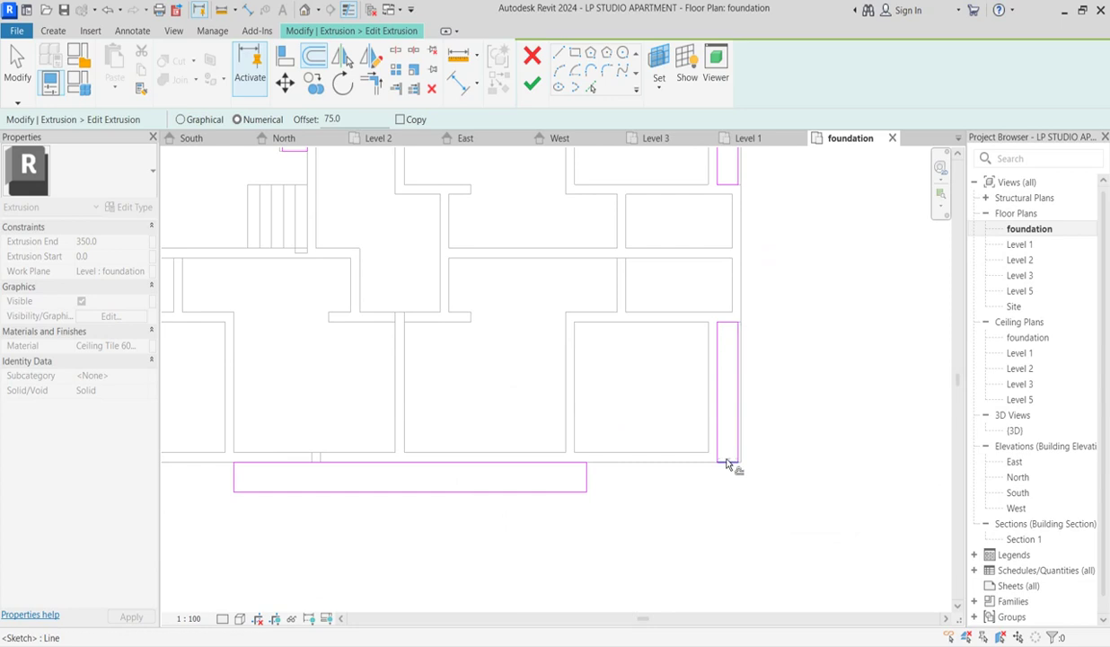
Offset the lower and left strip edges by 75 and finish the extrusion.
click(580, 470)
click(564, 490)
click(237, 471)
scroll(476, 458, down, 4)
scroll(337, 422, up, 5)
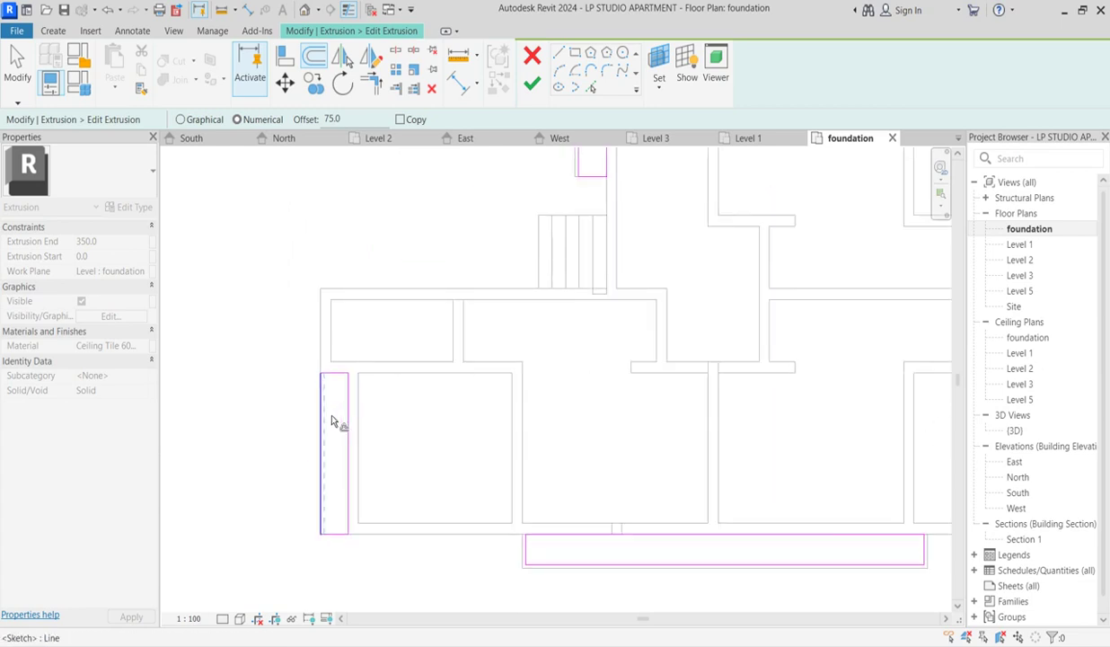
click(326, 422)
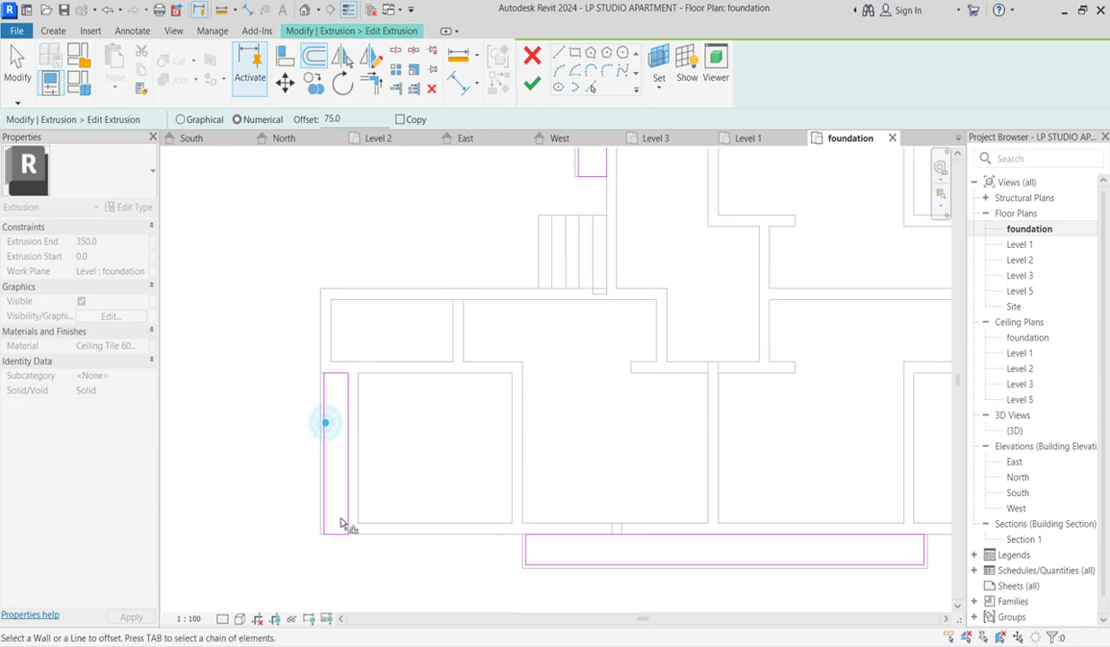
scroll(342, 526, up, 2)
scroll(498, 411, down, 6)
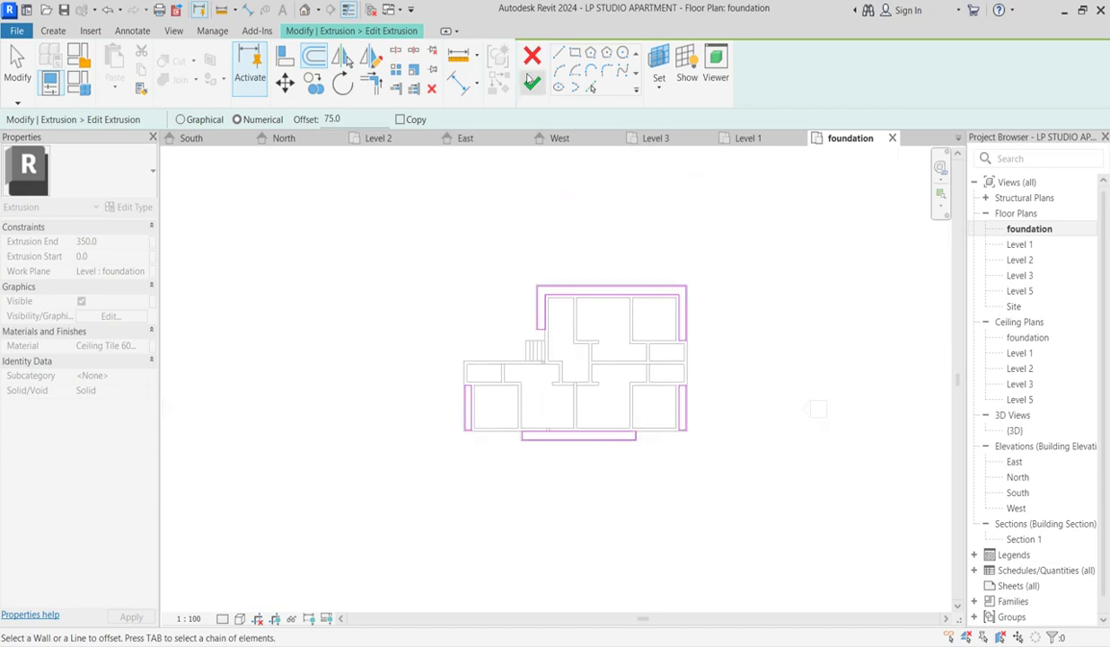
click(532, 82)
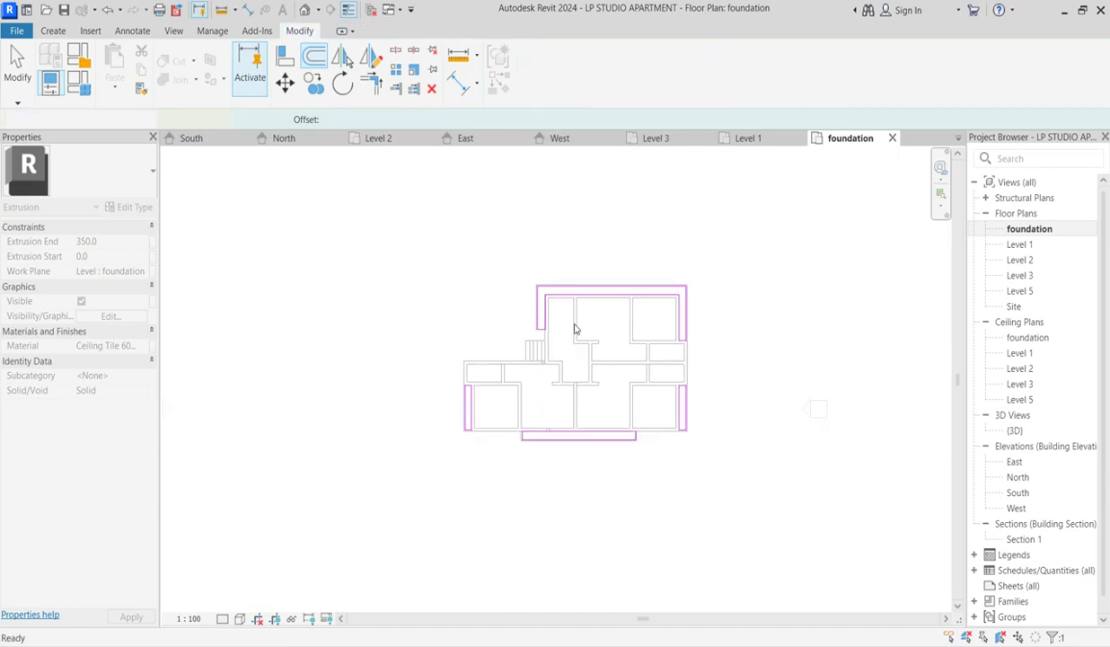
Assign a new Ceiling Tile 600 x 1200(2) copy using the Sitework Grass - Dark Rye appearance.
click(143, 346)
click(149, 346)
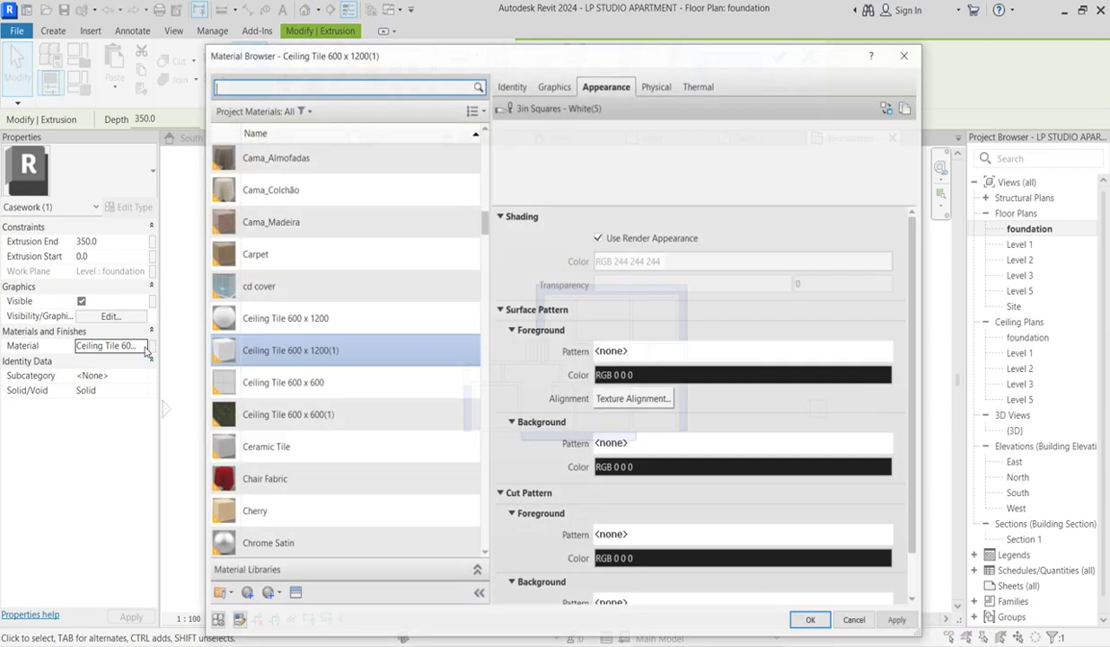
right_click(268, 350)
click(319, 376)
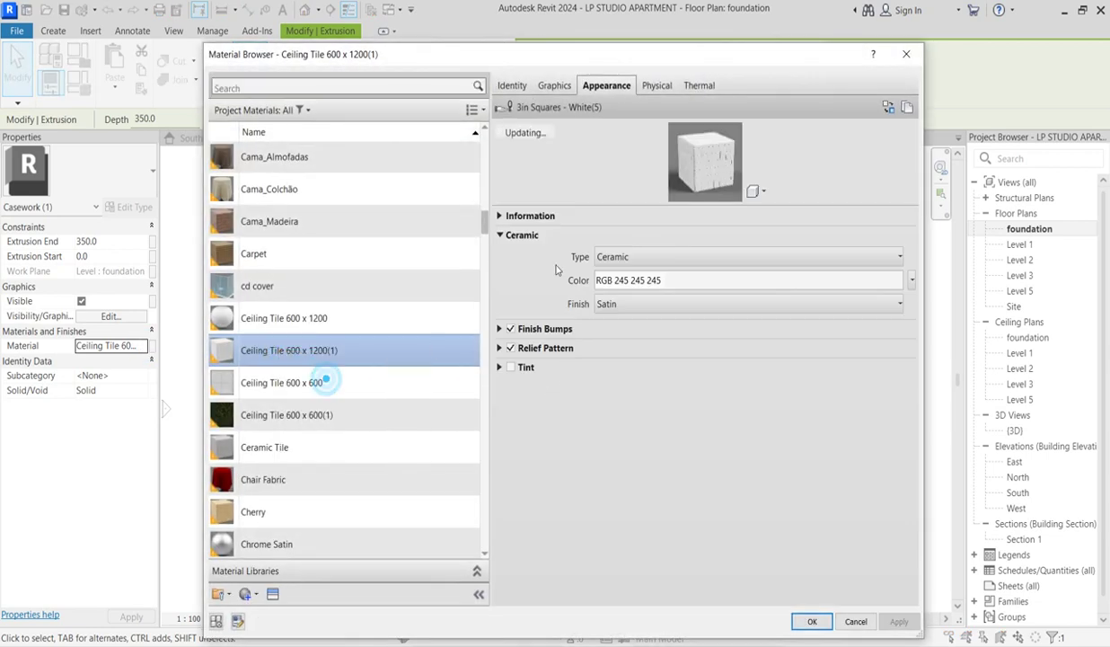
click(888, 108)
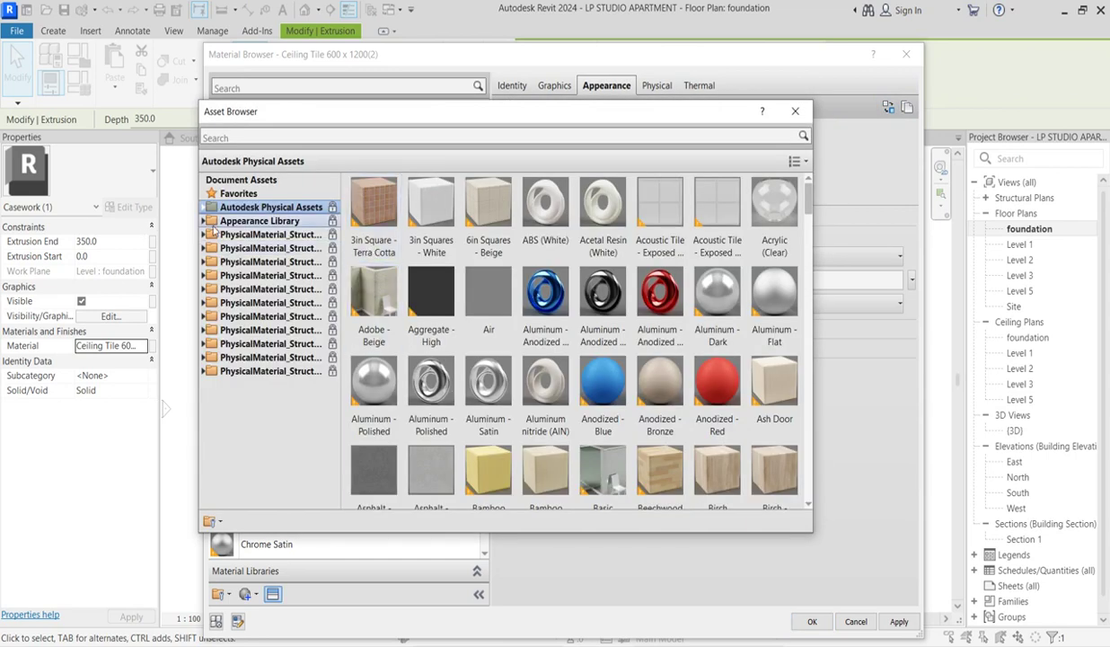
click(205, 222)
scroll(251, 396, down, 2)
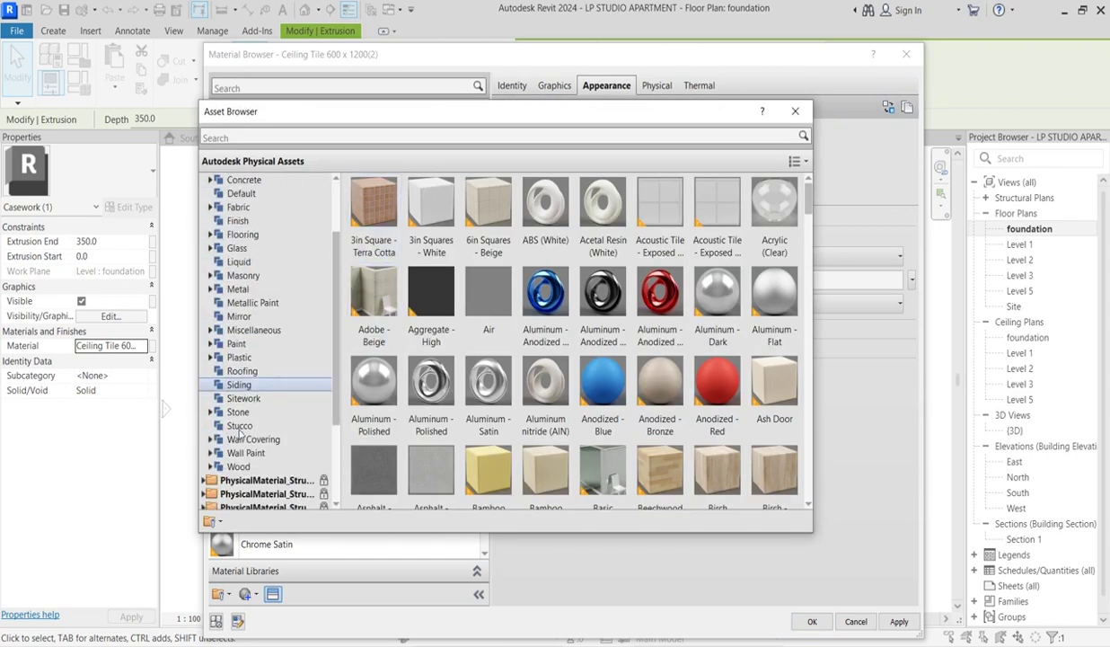
click(256, 398)
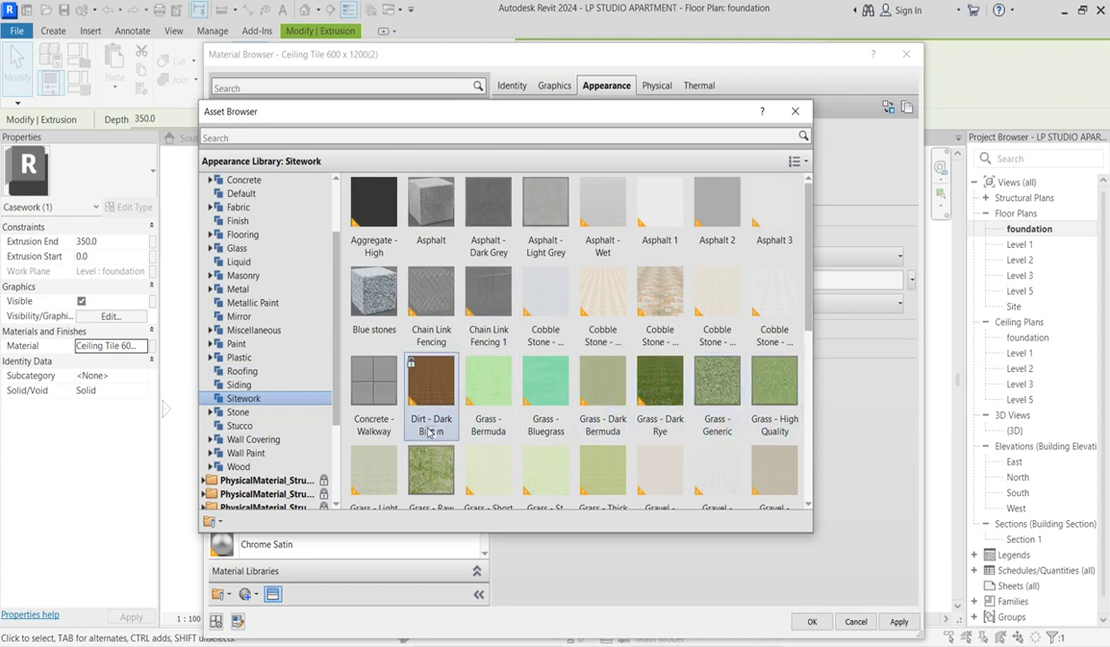
double_click(662, 388)
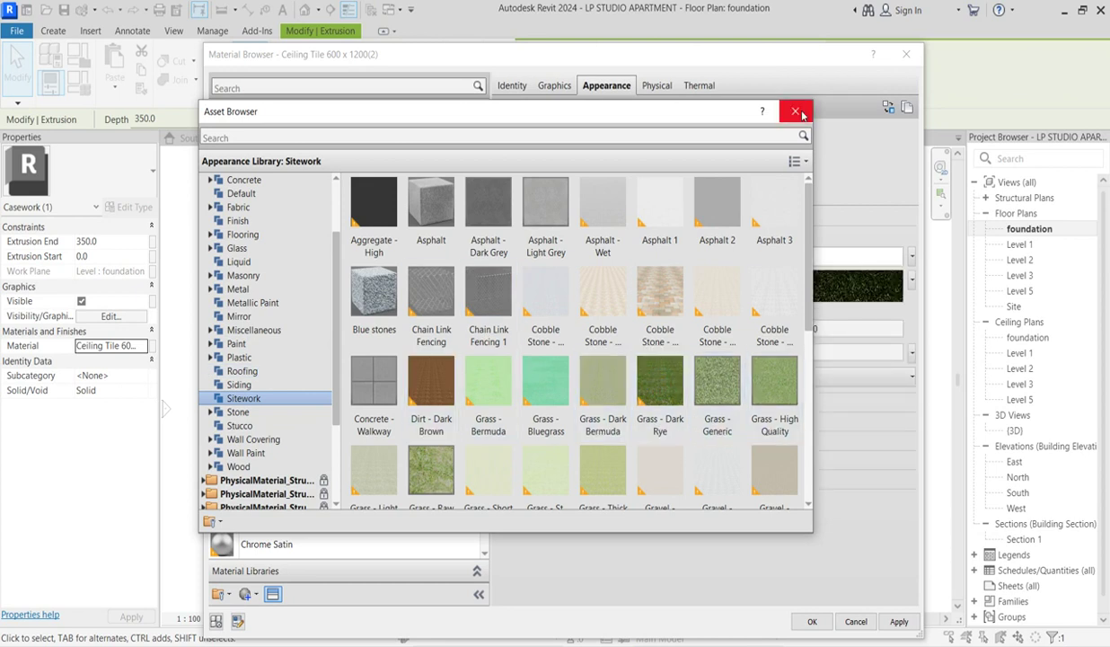
click(795, 111)
click(822, 621)
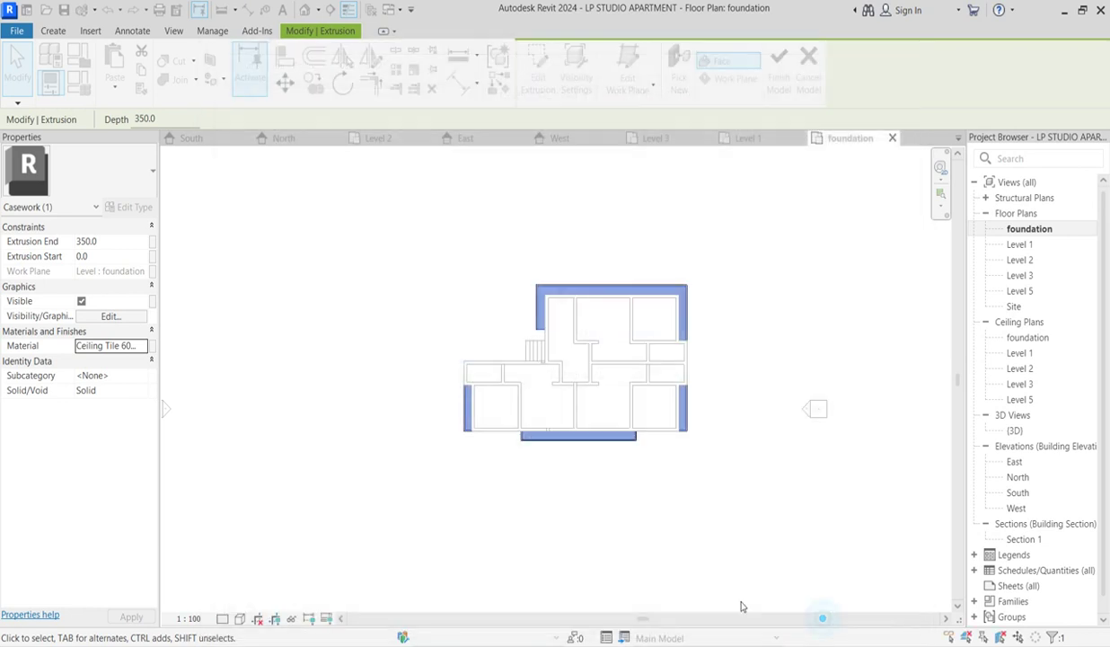
Inspect the grass-topped planters in the {3D} view and finish the flower pots model.
click(552, 481)
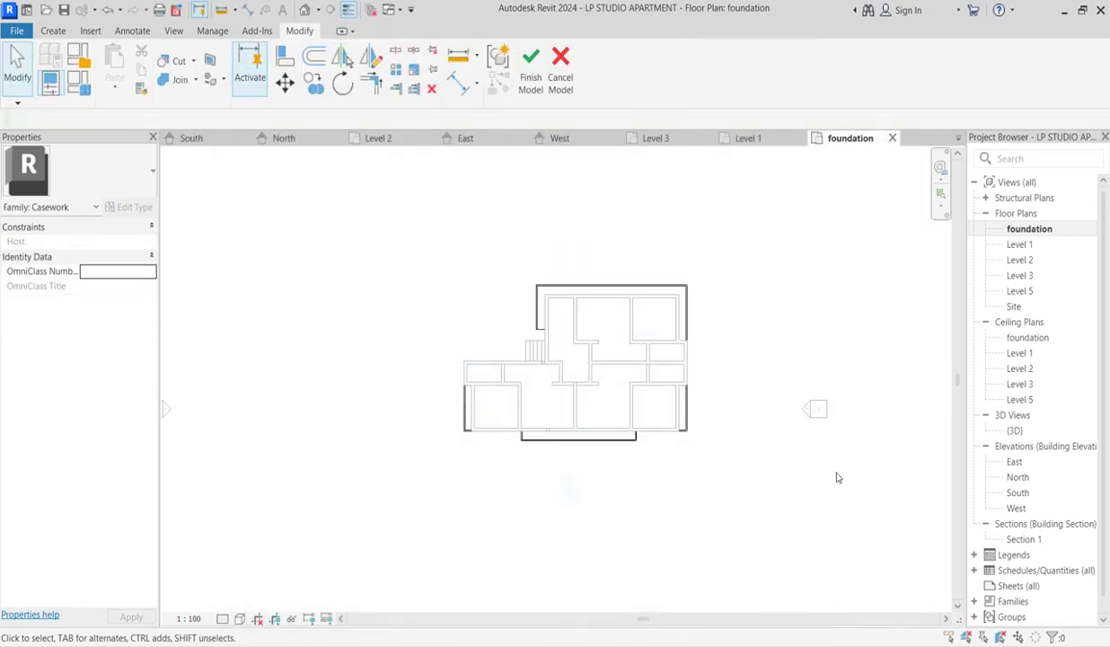
double_click(1015, 432)
scroll(602, 588, up, 5)
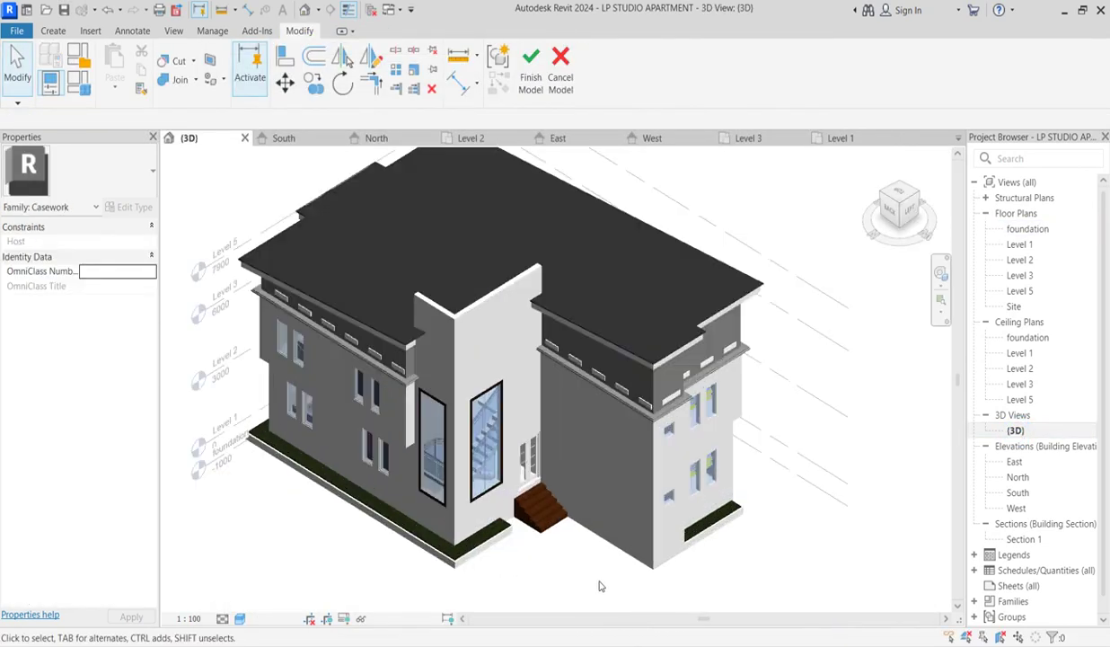
scroll(666, 475, down, 5)
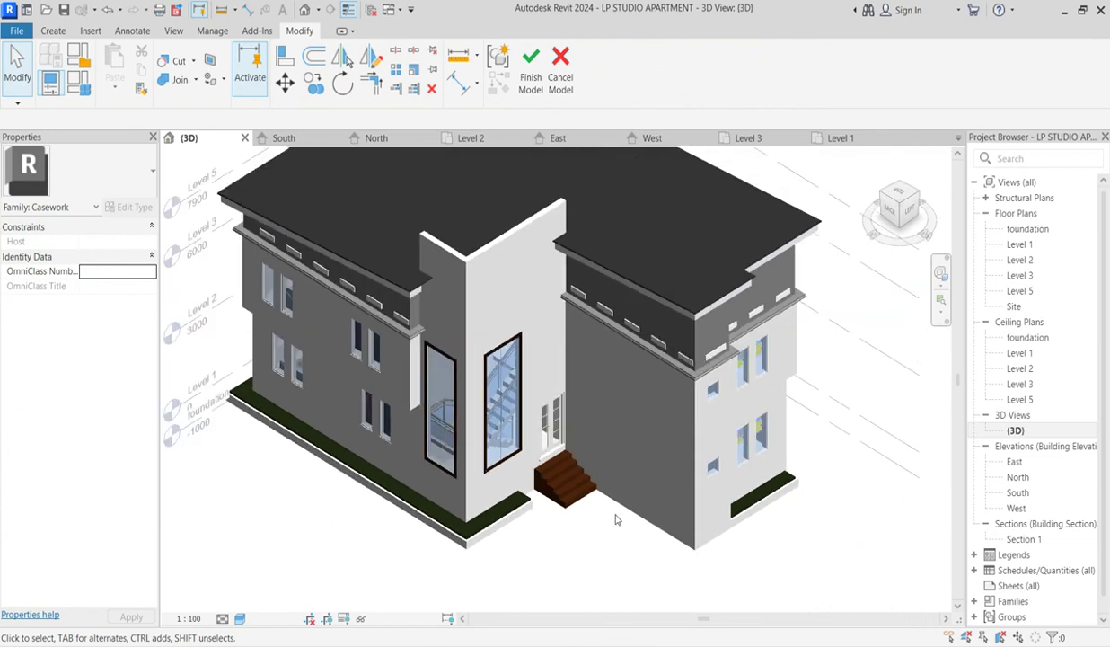
scroll(619, 518, up, 4)
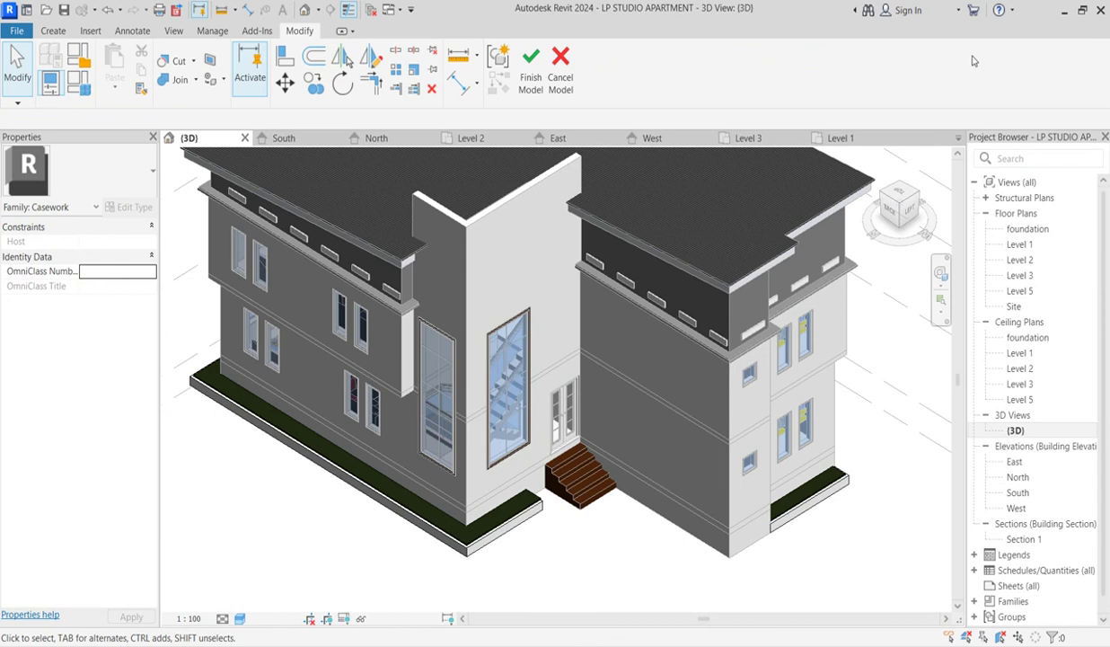
click(530, 65)
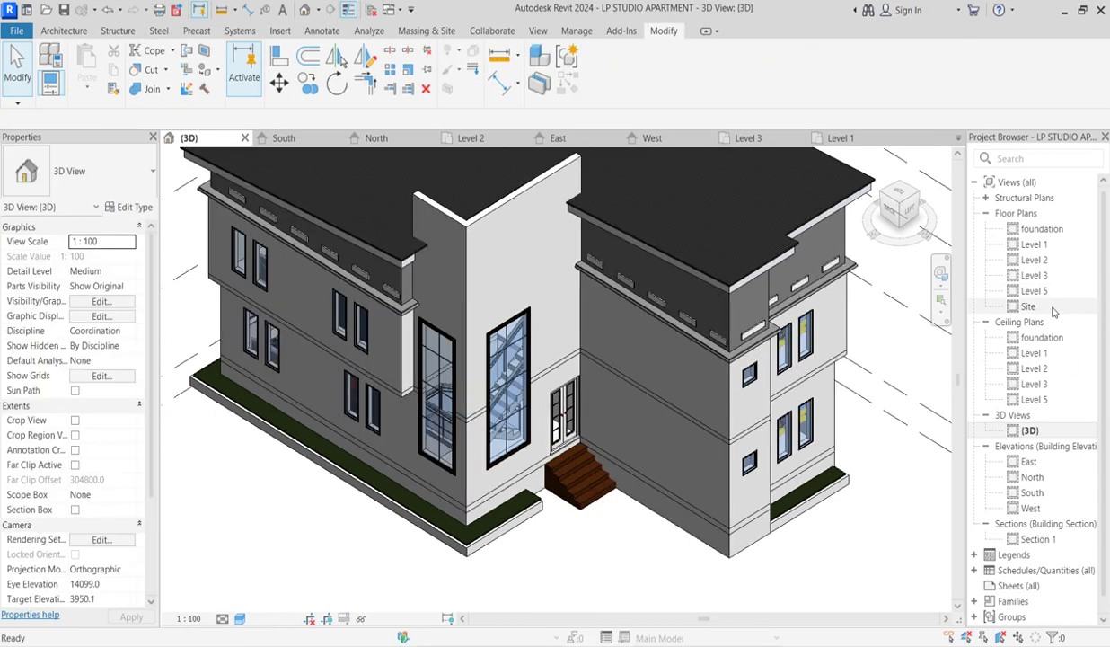
Switch from Level 5 to the Level 3 plan and select a core wall to inspect.
double_click(1033, 291)
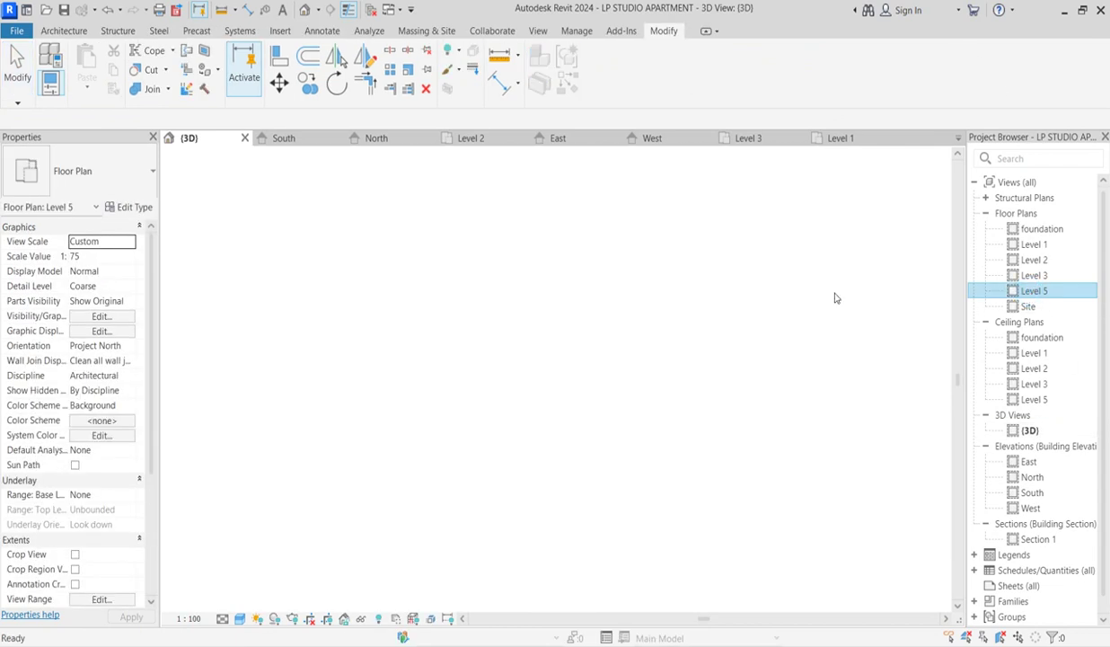
scroll(655, 318, up, 3)
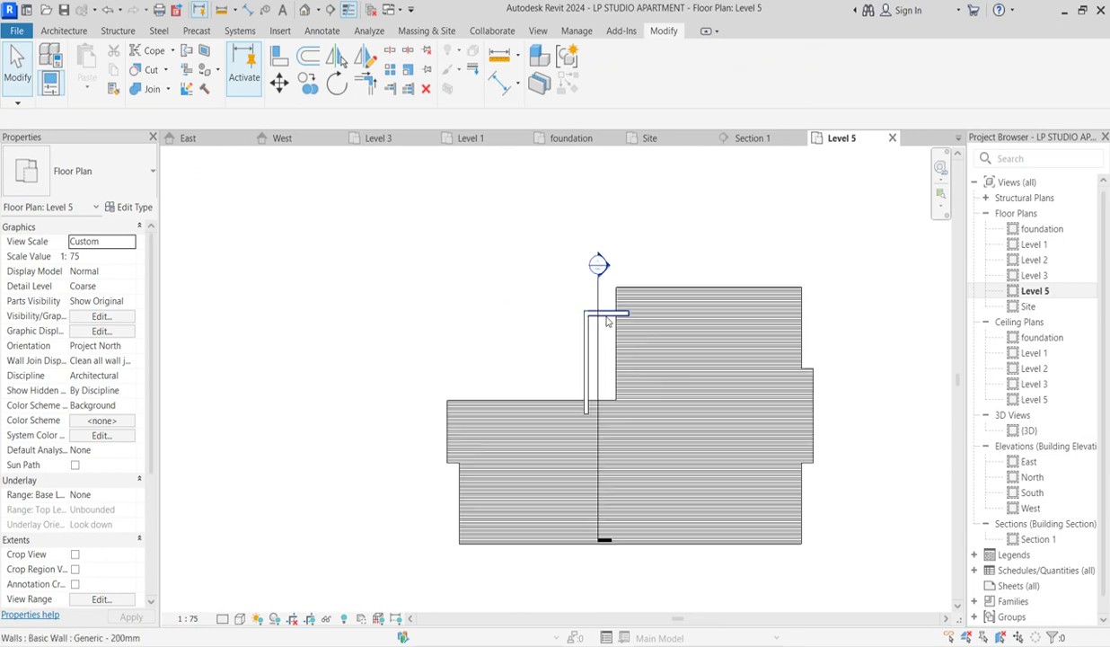
double_click(1032, 276)
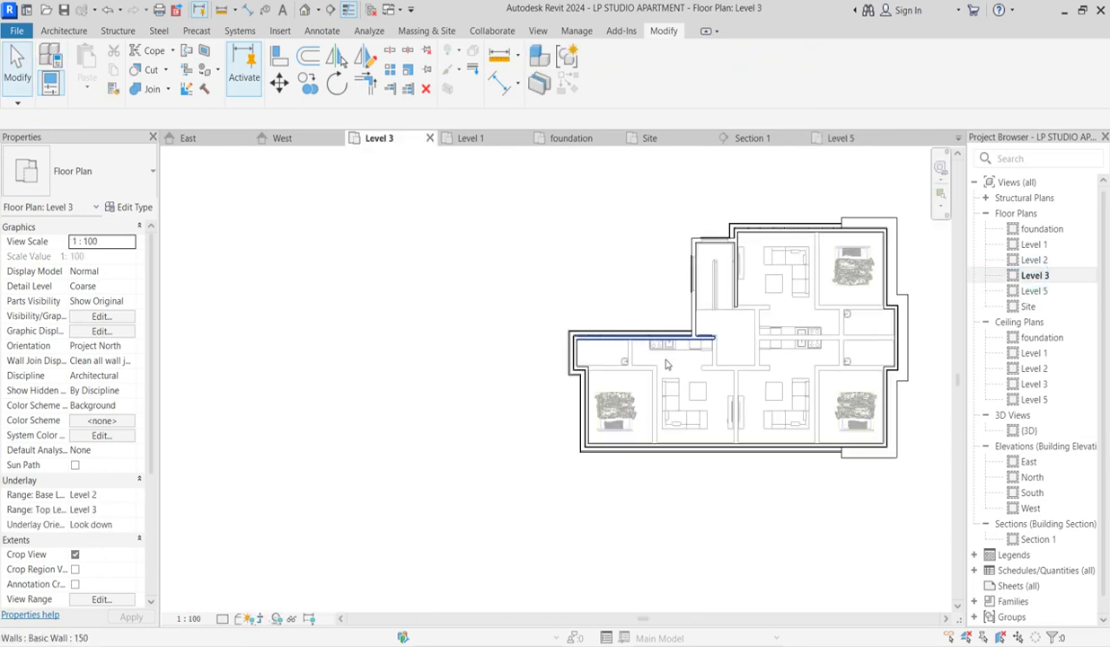
scroll(753, 217, up, 4)
click(749, 242)
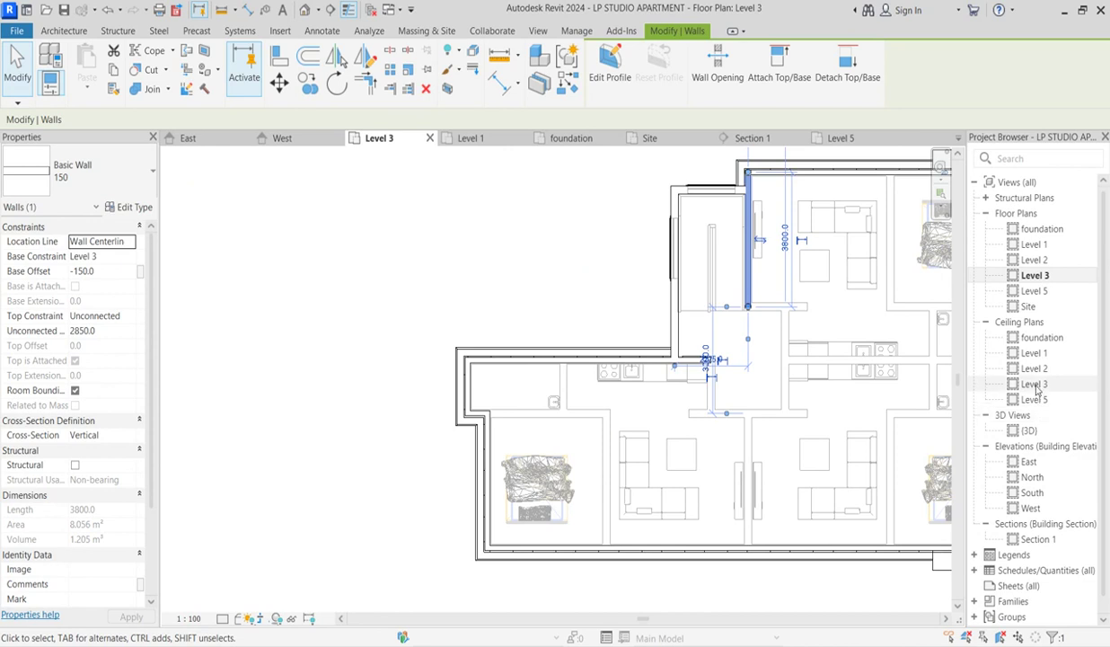
Draw a vertical and a horizontal 200mm wall on Level 5 closing the stair core.
click(673, 205)
double_click(1034, 290)
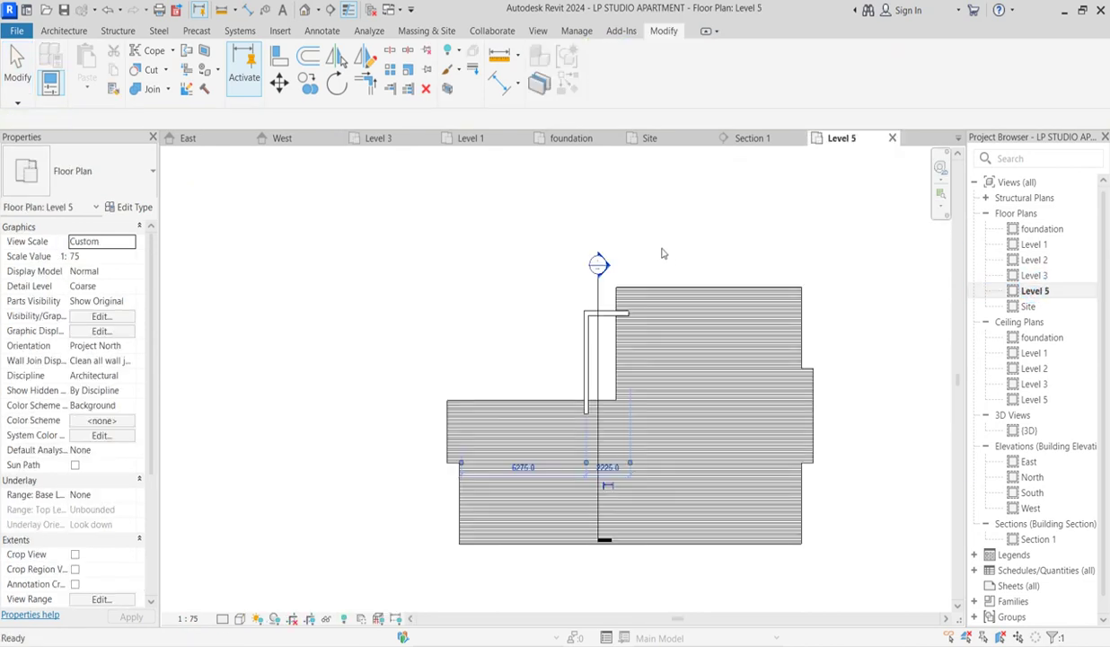
scroll(587, 325, up, 2)
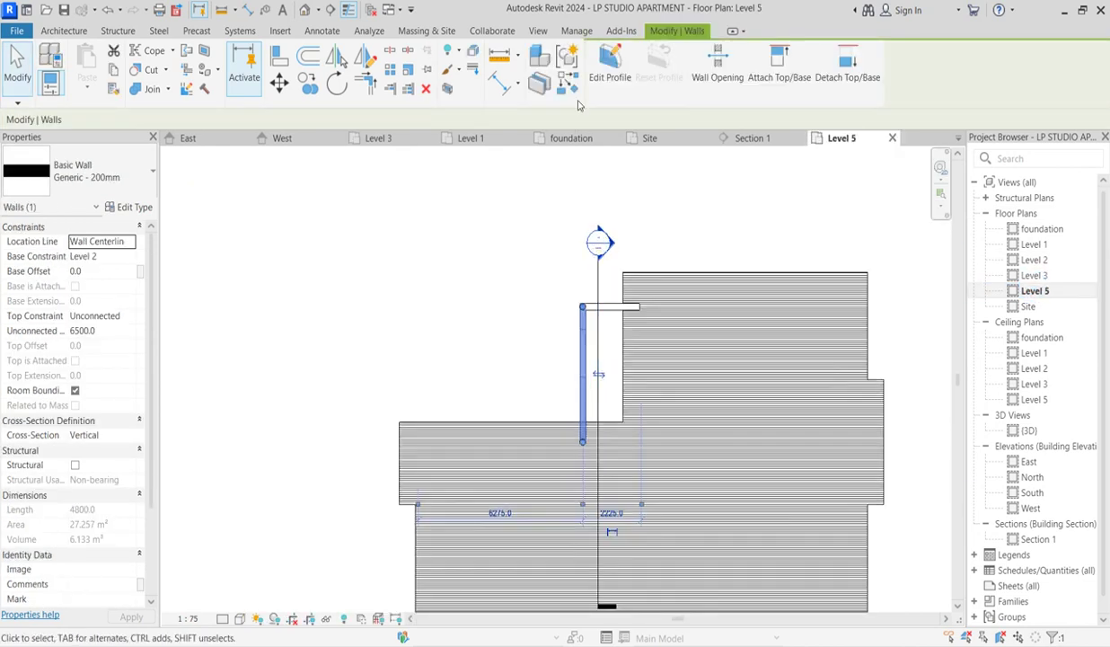
key(w)
key(a)
click(638, 306)
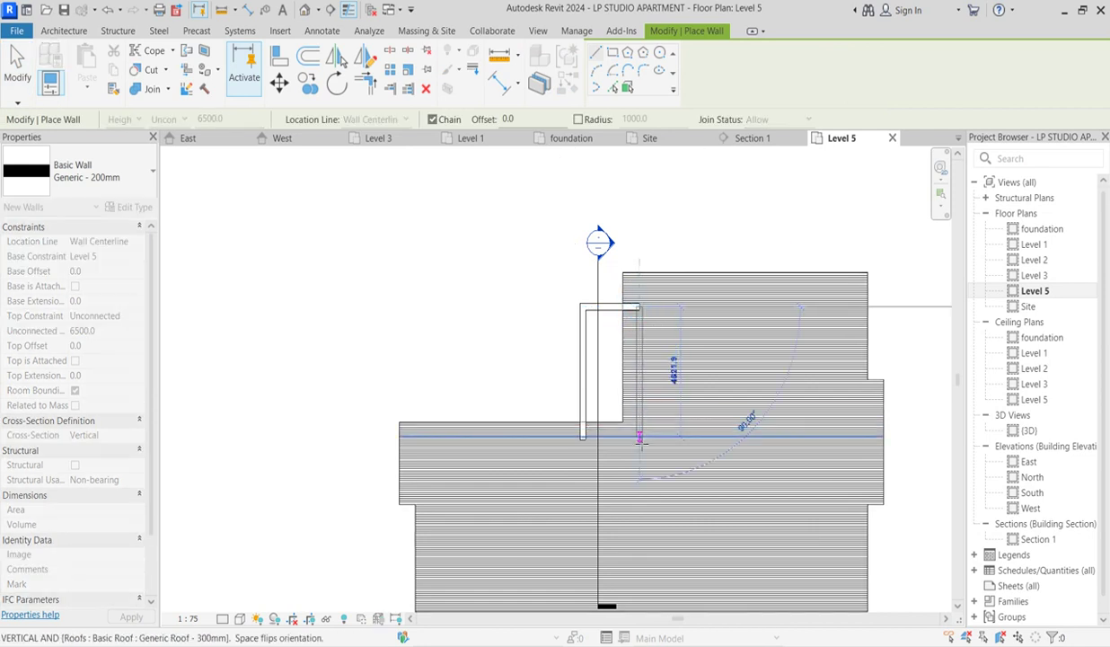
click(638, 436)
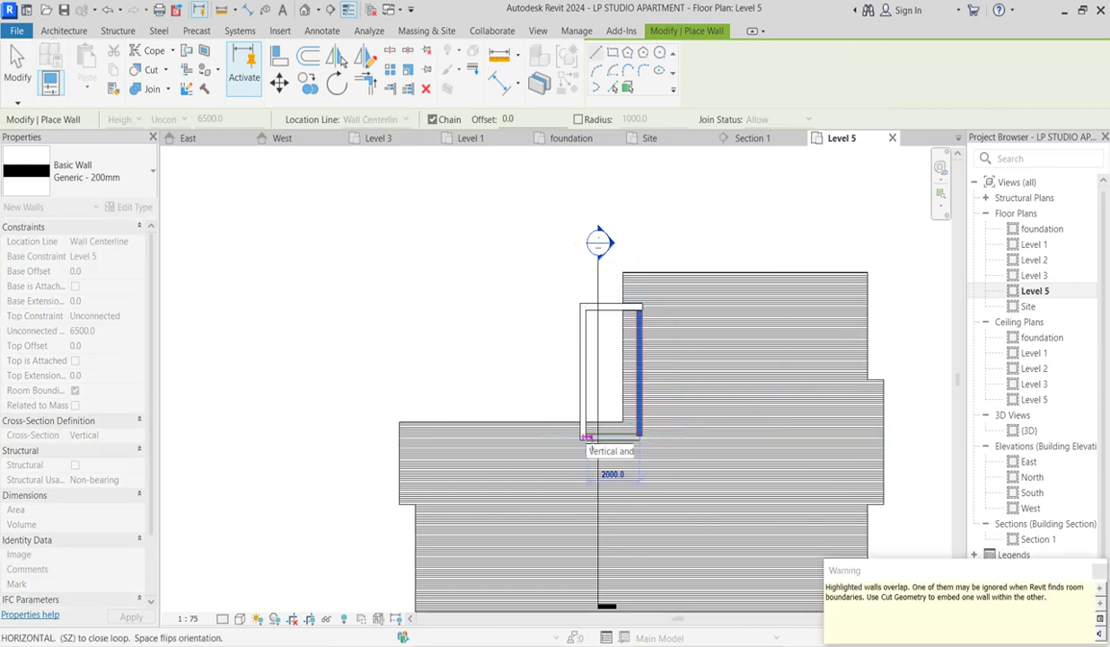
click(585, 437)
key(Escape)
key(Escape)
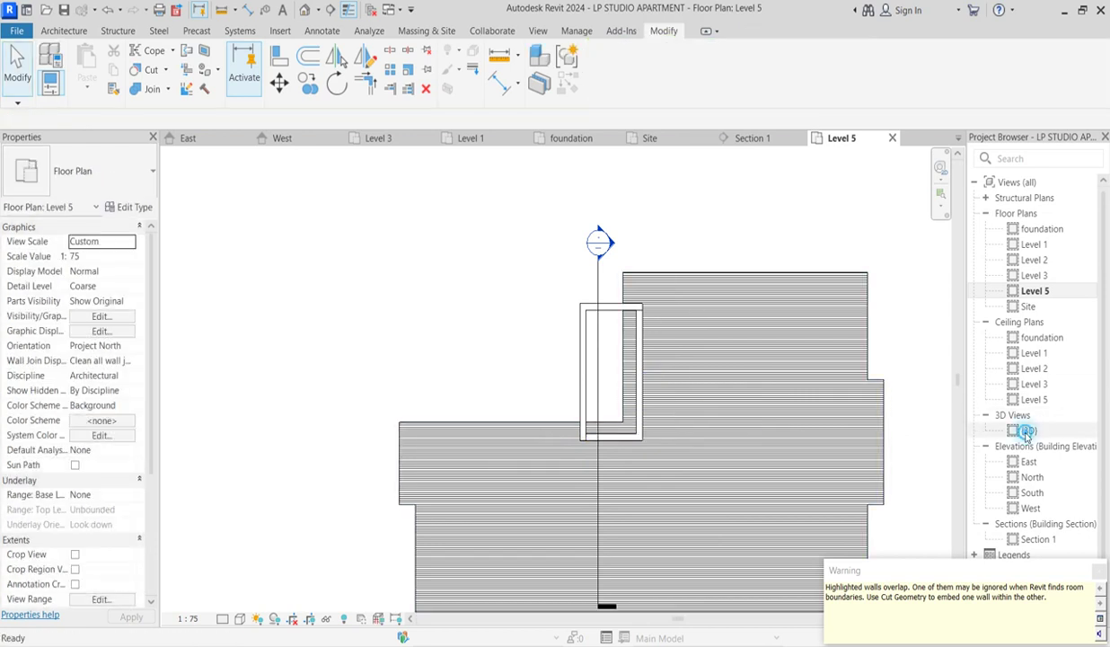
Check the new stair-core walls in the 3D view.
double_click(1026, 432)
scroll(643, 332, down, 2)
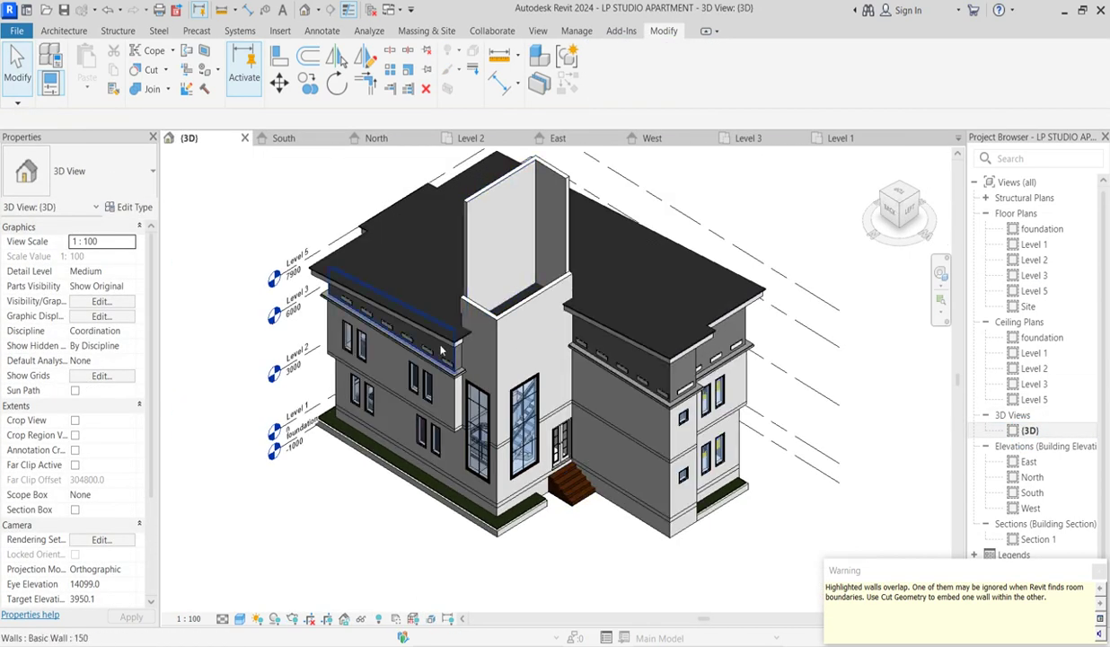
scroll(440, 353, up, 2)
scroll(440, 352, down, 2)
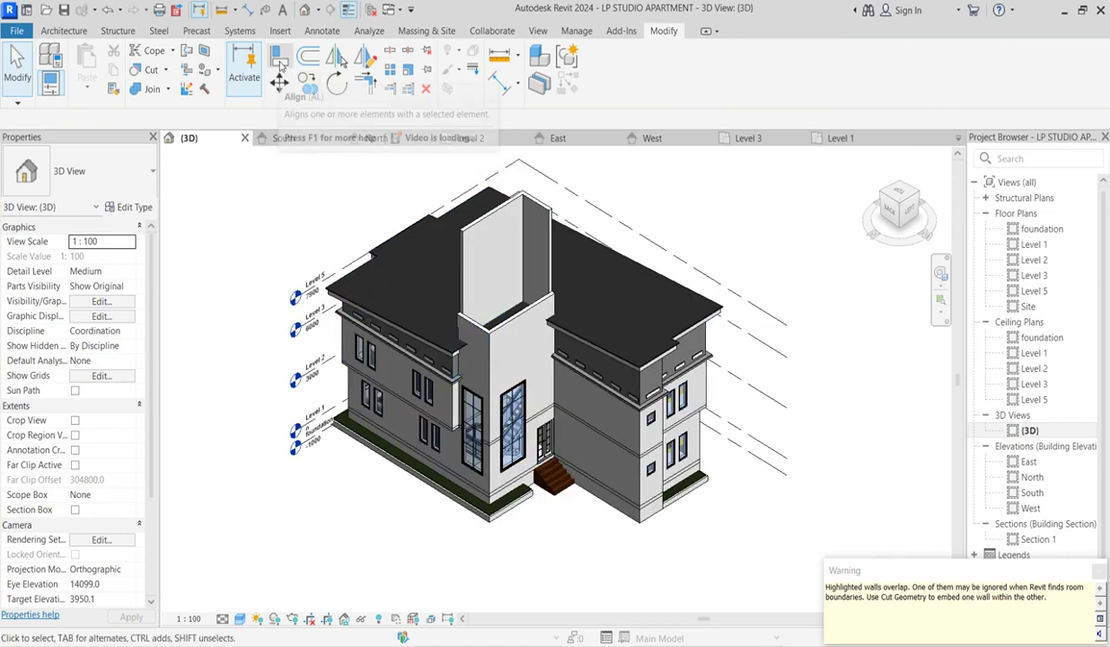
Align the tall stair-core wall's top to the lower core wall's top.
click(279, 56)
scroll(480, 323, up, 3)
scroll(449, 337, up, 1)
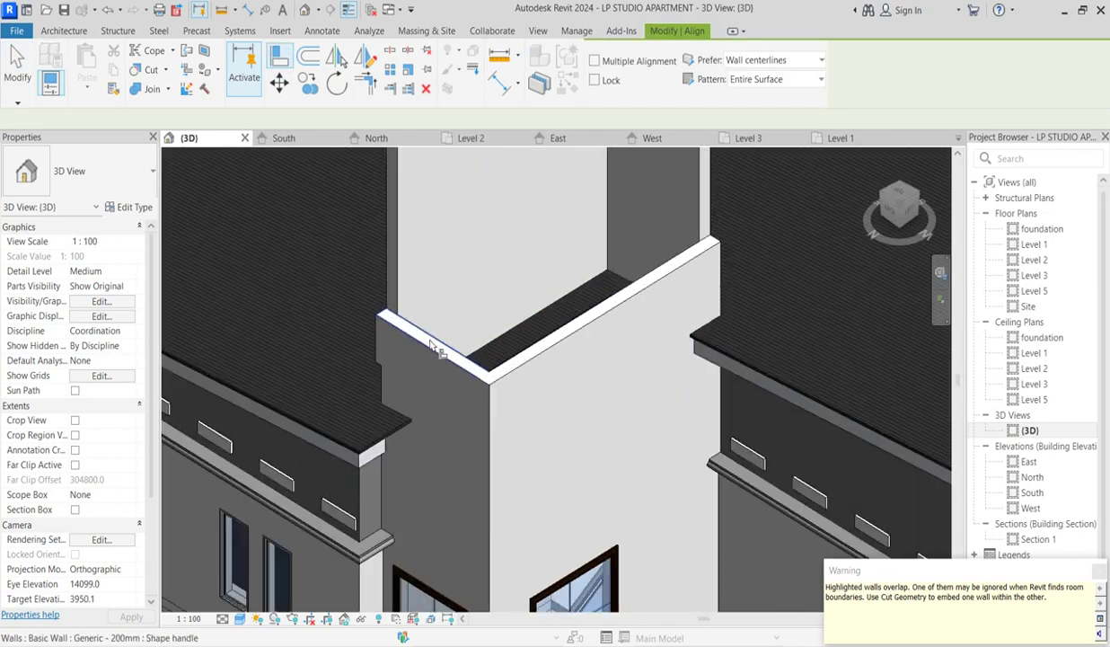
click(420, 321)
scroll(455, 230, down, 3)
scroll(456, 230, up, 3)
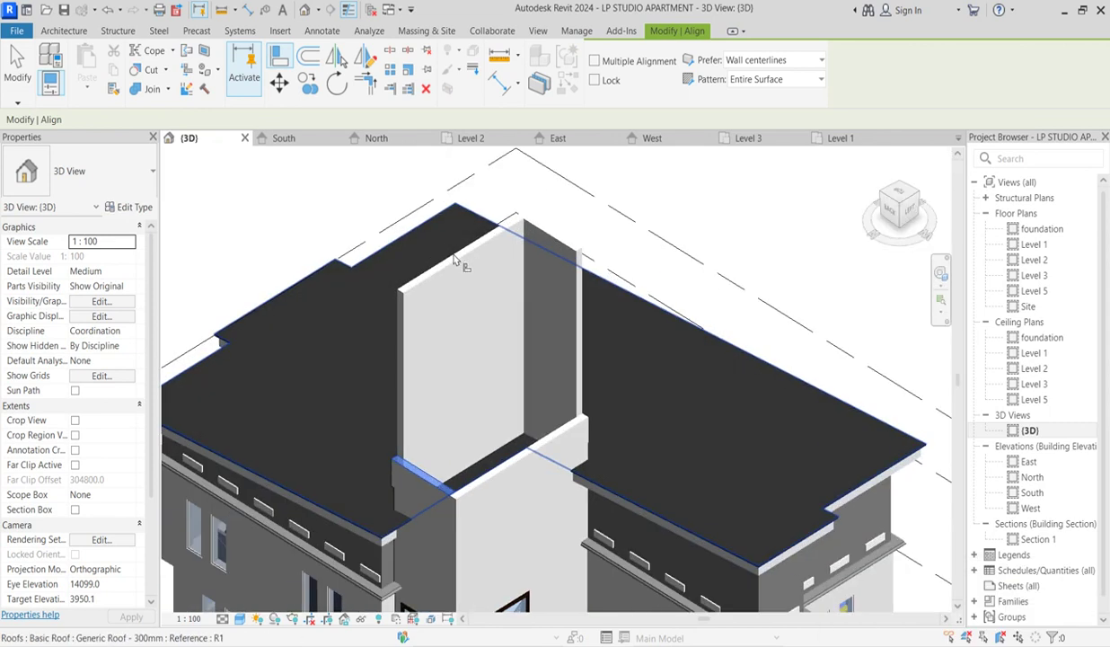
click(479, 423)
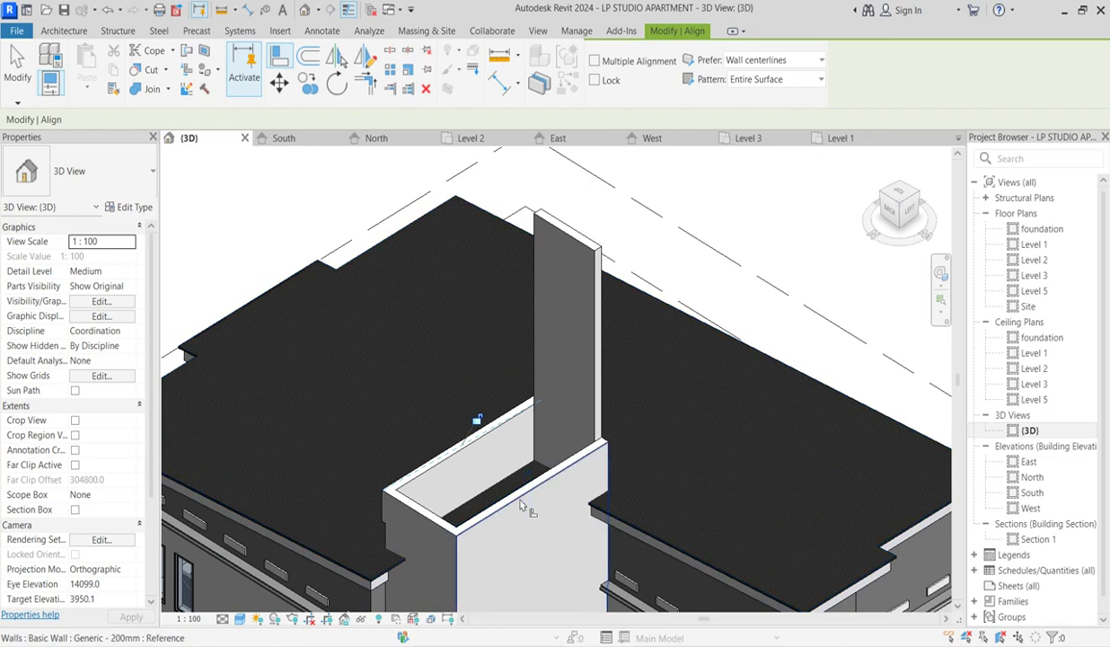
scroll(490, 520, up, 3)
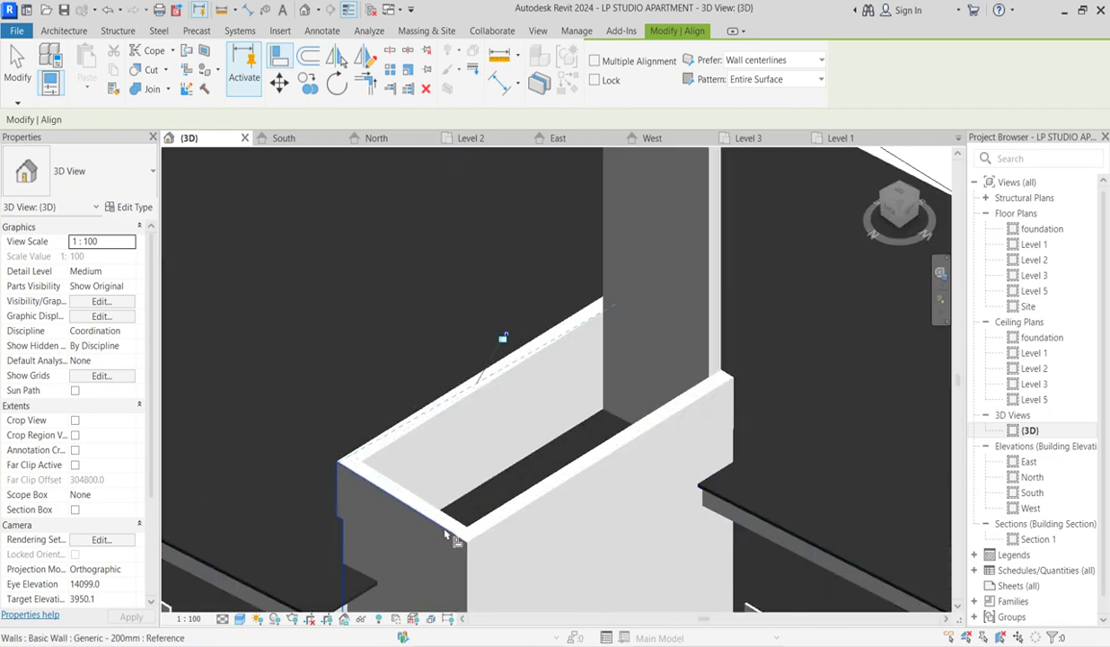
scroll(456, 534, down, 4)
scroll(580, 233, up, 5)
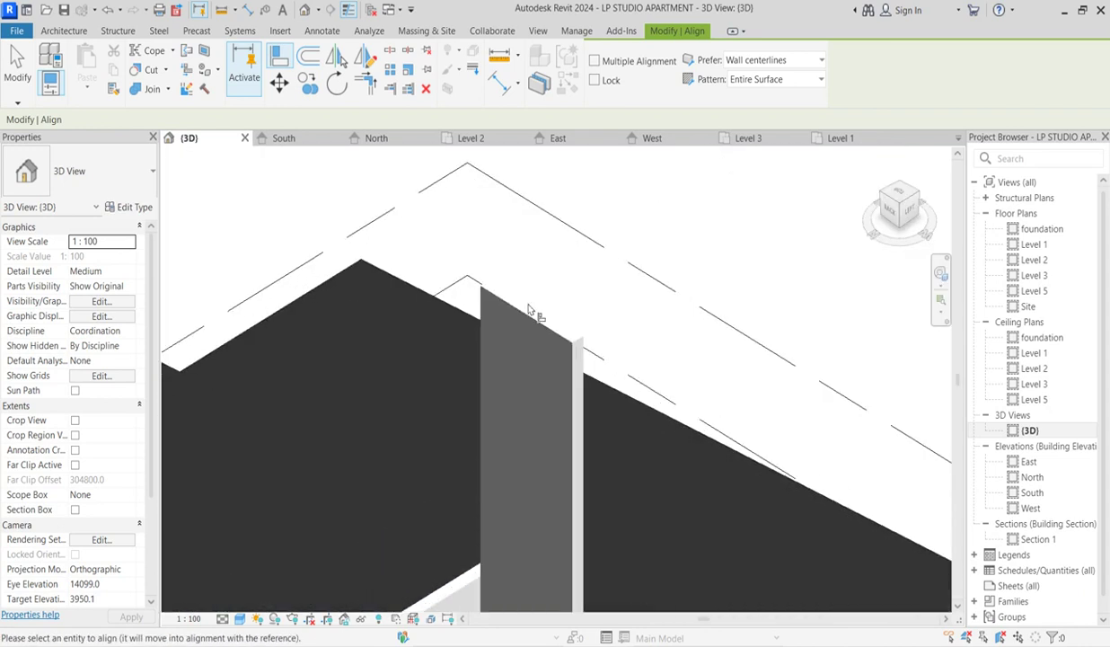
scroll(525, 316, down, 6)
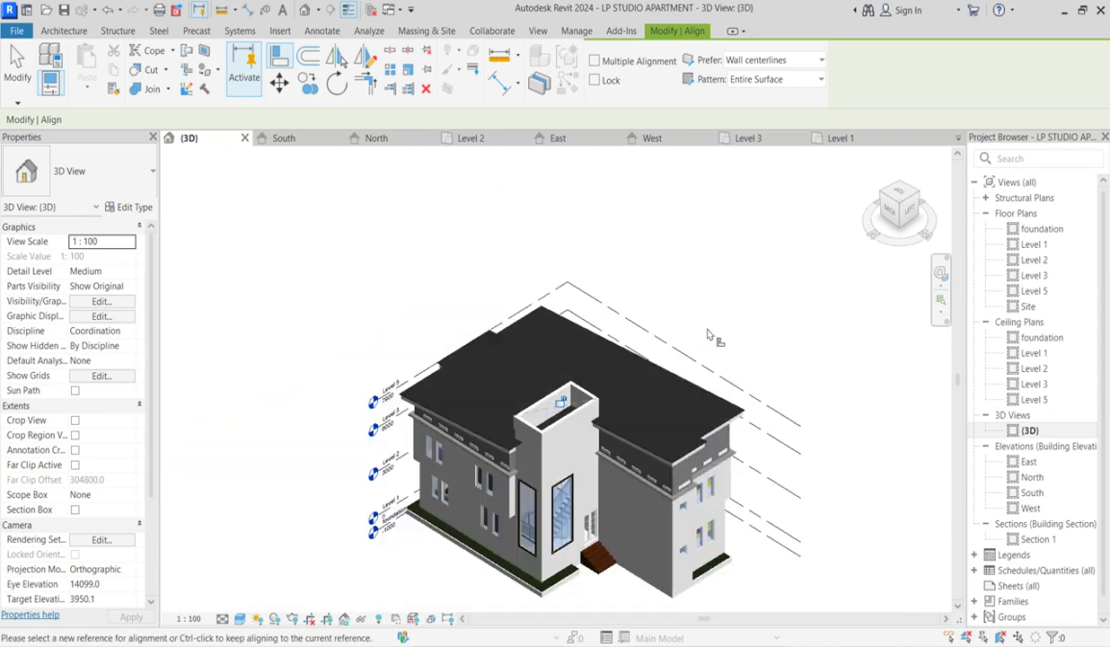
scroll(511, 440, up, 6)
key(Escape)
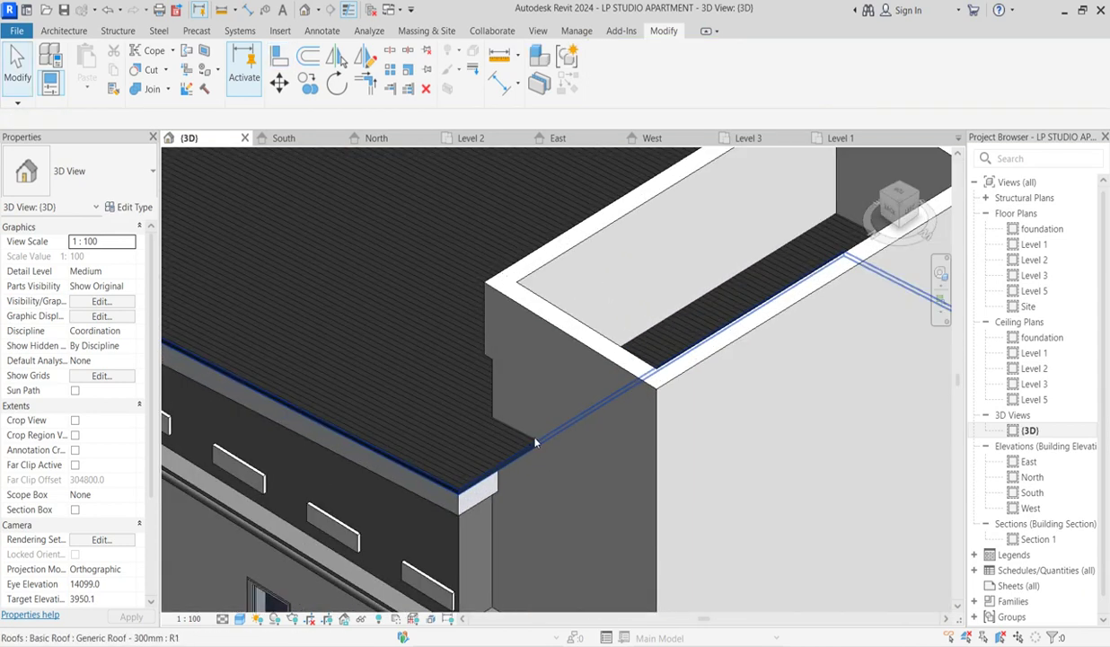
scroll(515, 418, up, 2)
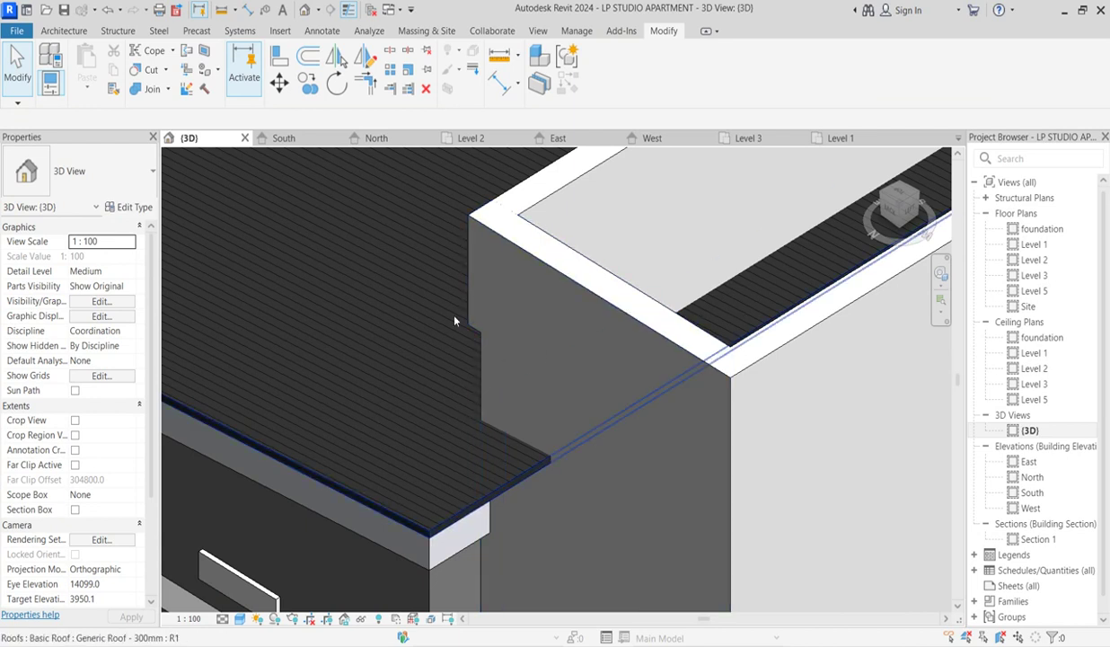
scroll(602, 396, down, 4)
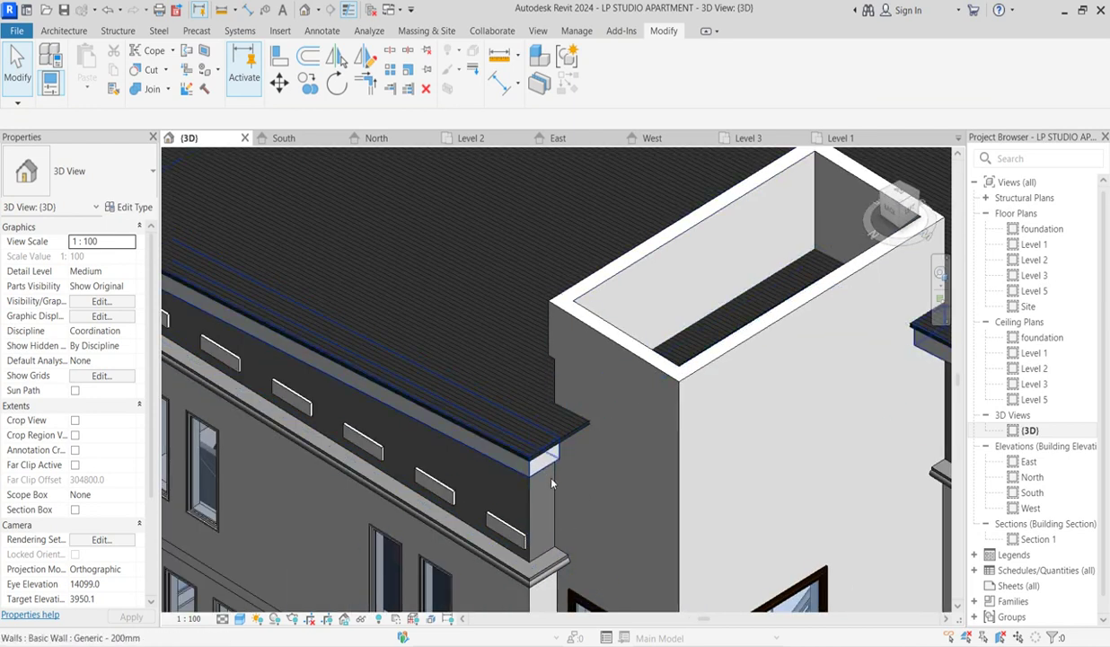
scroll(551, 477, down, 3)
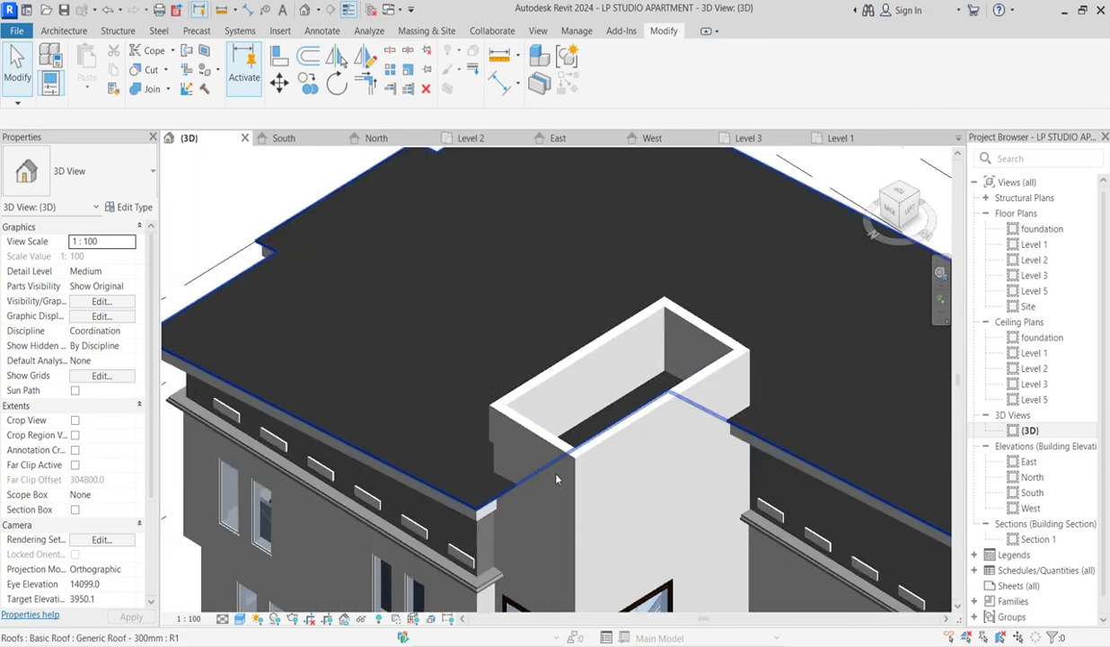
scroll(521, 485, down, 5)
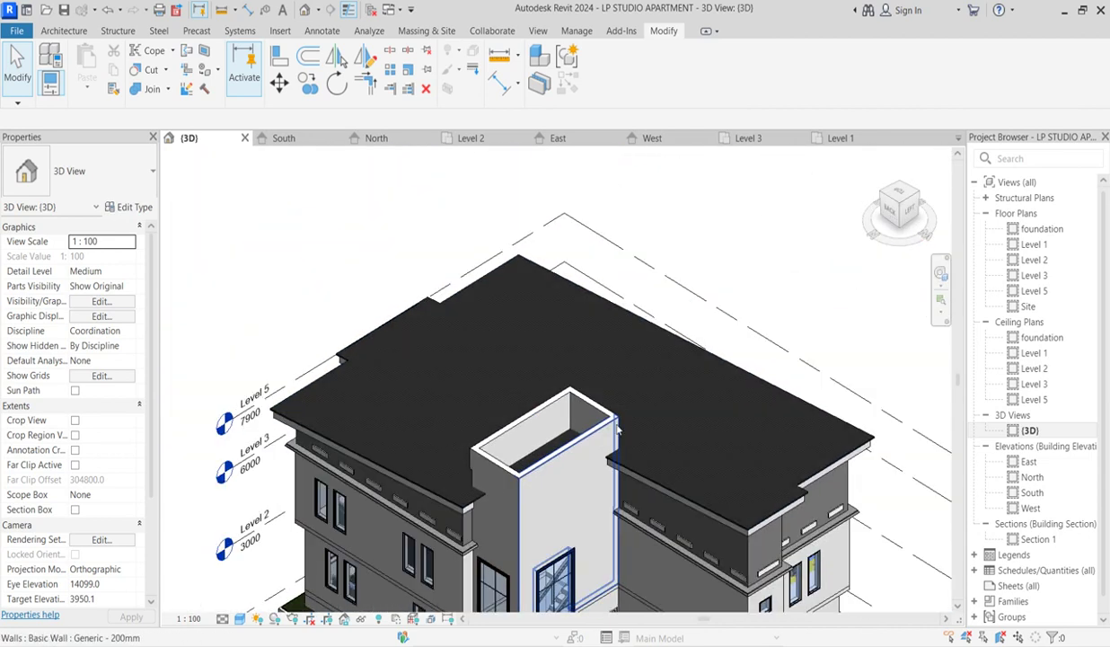
scroll(683, 434, up, 4)
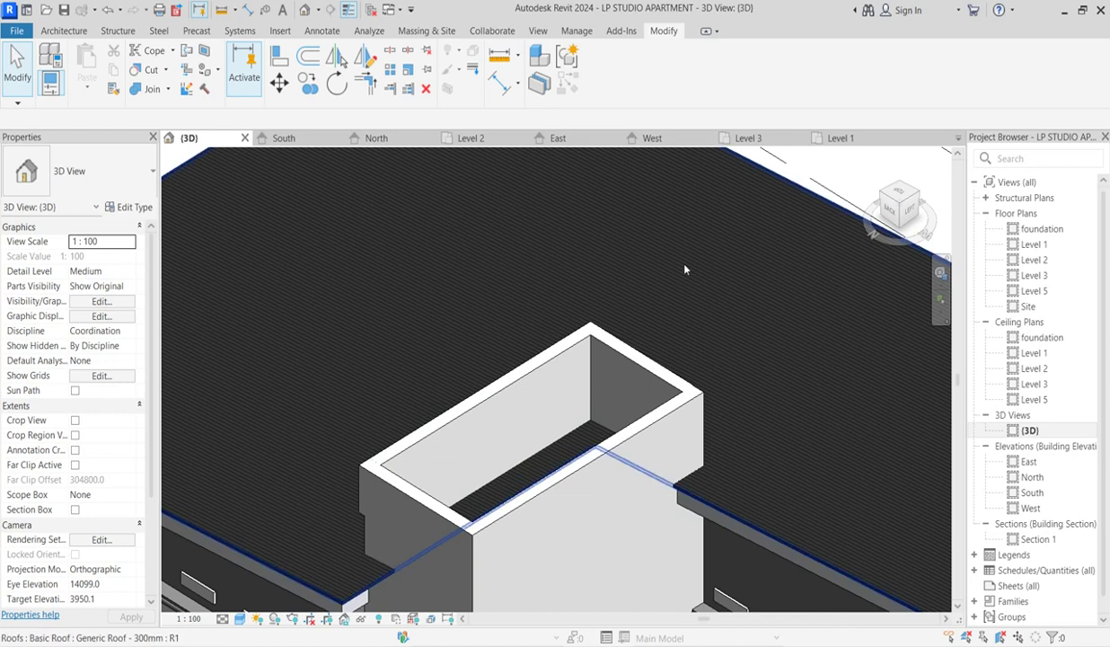
Create a new in-place Casework model named coping2.
click(83, 32)
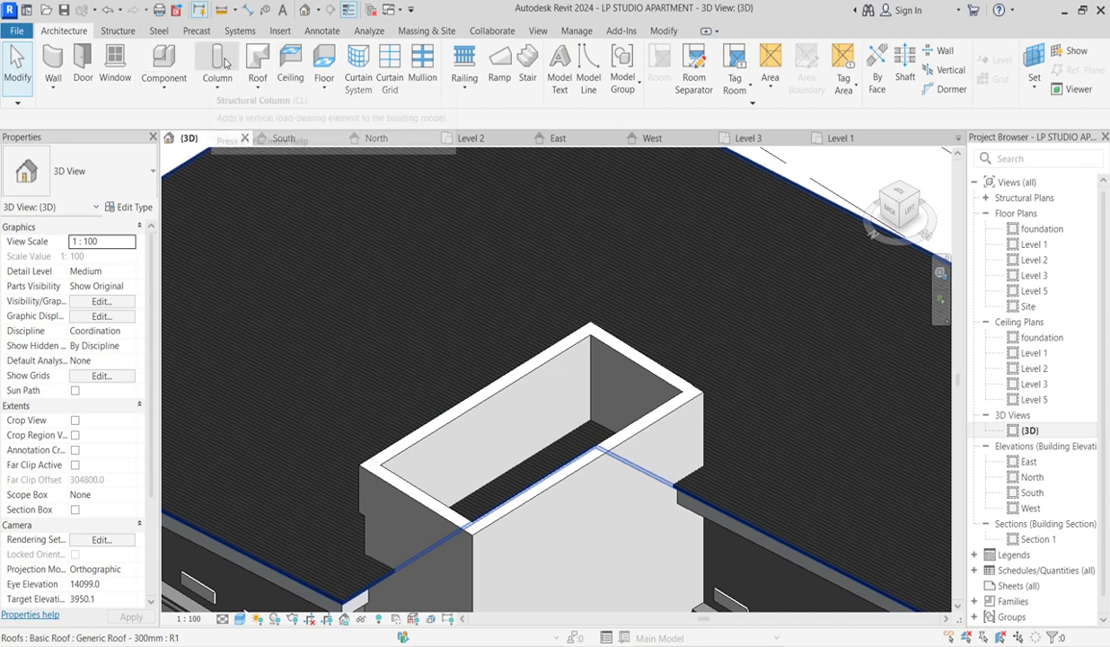
click(170, 77)
click(193, 147)
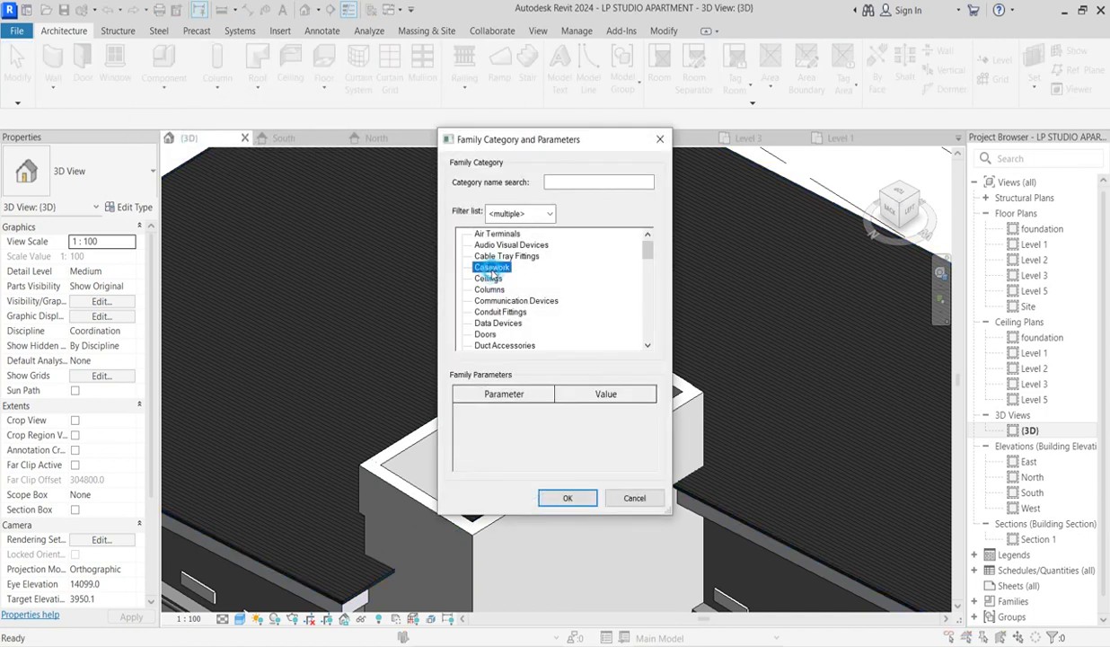
click(584, 496)
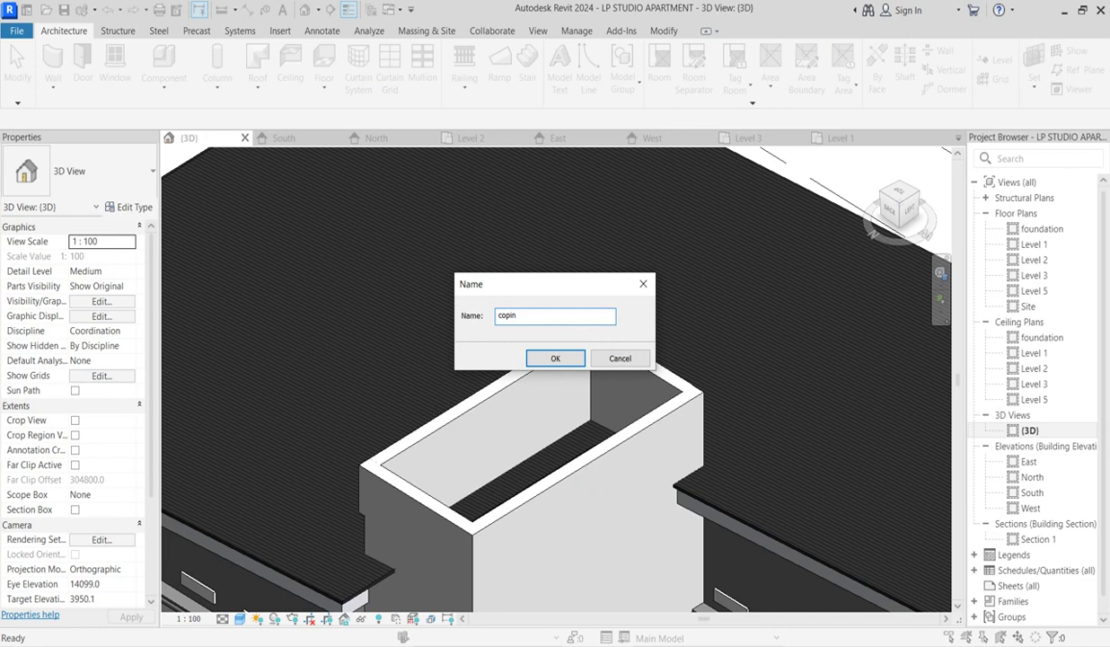
click(555, 358)
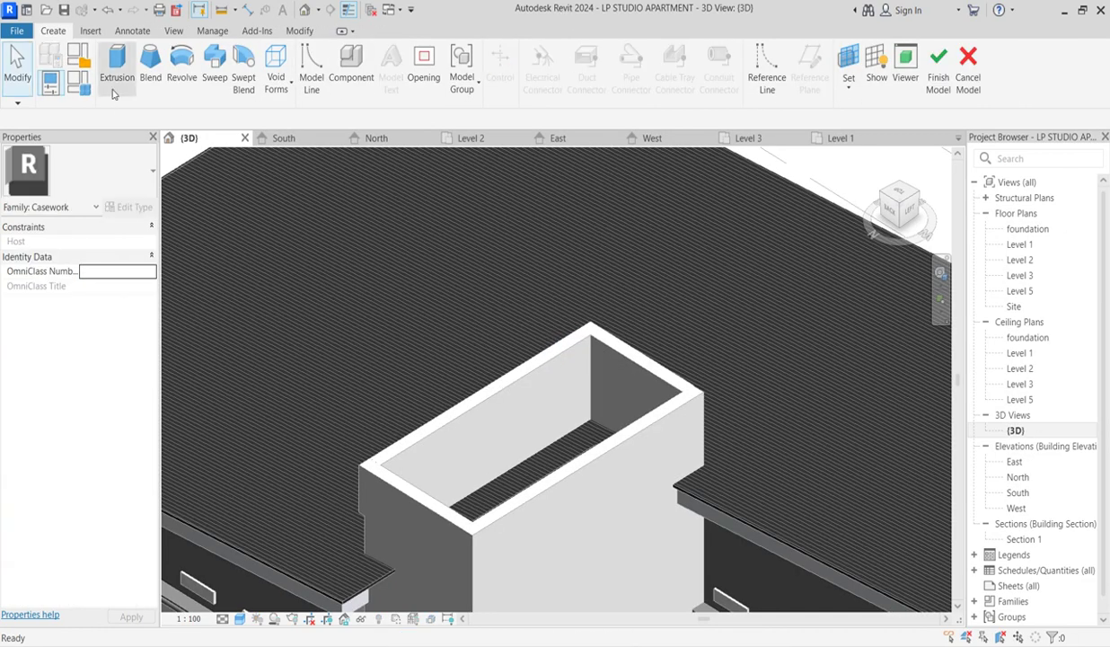
Start a sweep and pick the stair-core top wall edges as its path.
click(215, 70)
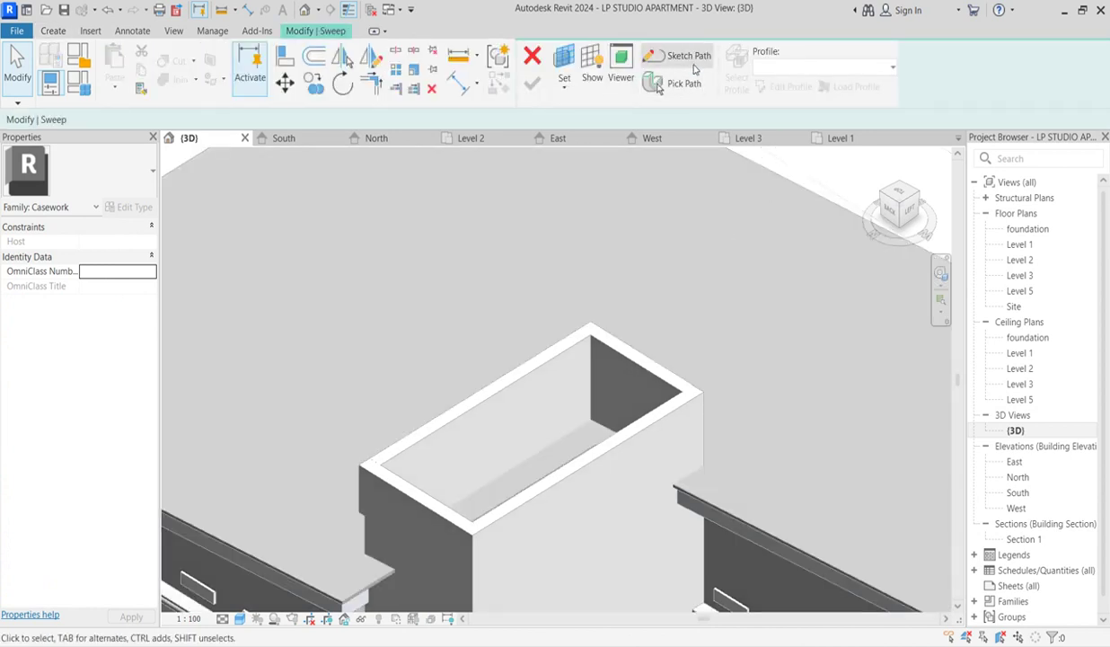
click(690, 82)
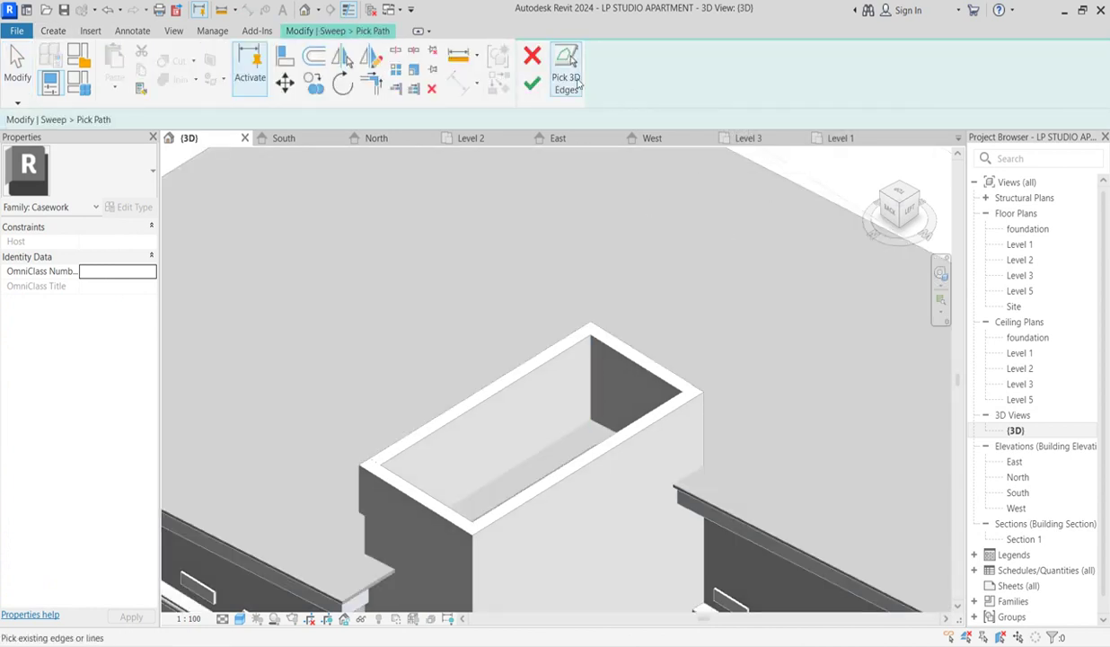
click(643, 365)
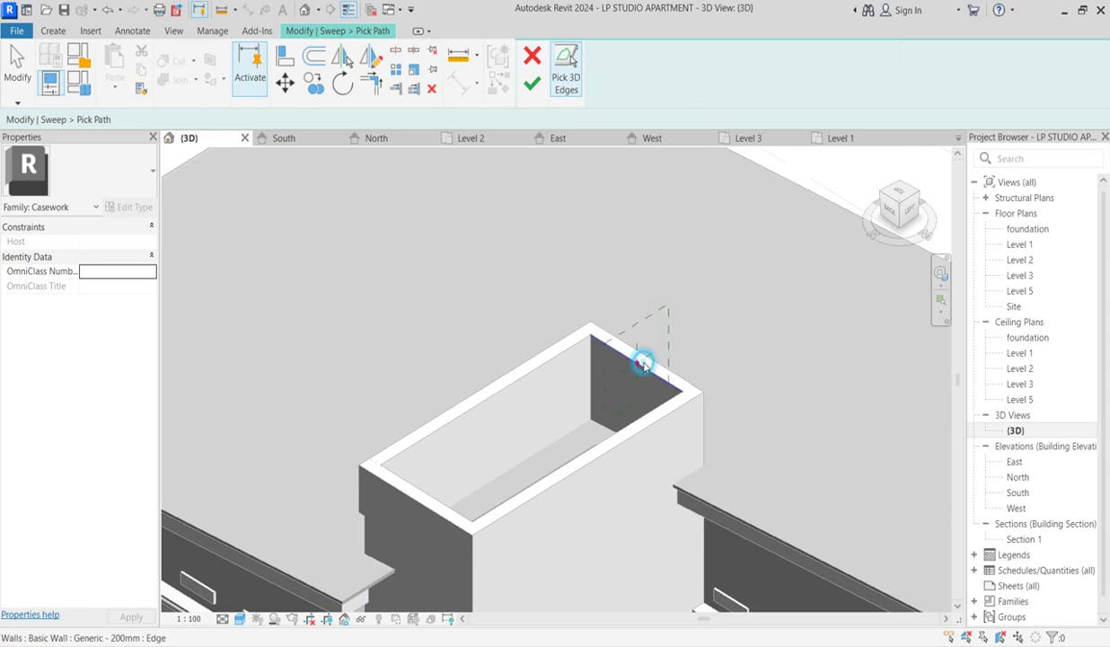
click(550, 368)
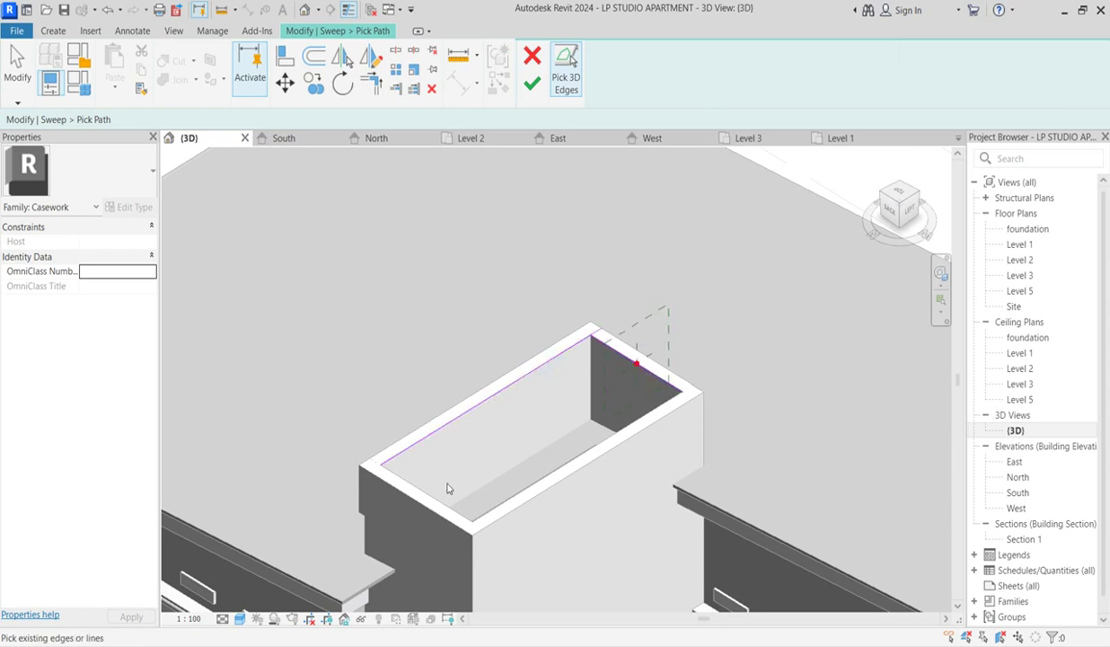
click(524, 489)
Trim/Extend the path lines at every corner so they meet cleanly, and finish the path.
click(372, 85)
click(392, 473)
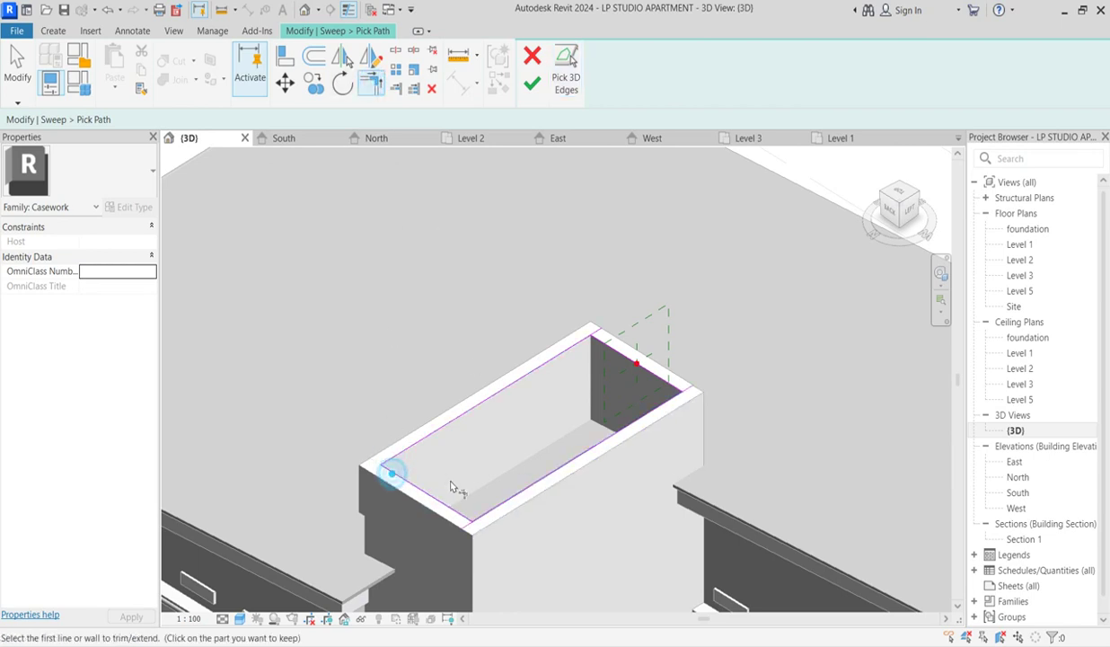
click(451, 507)
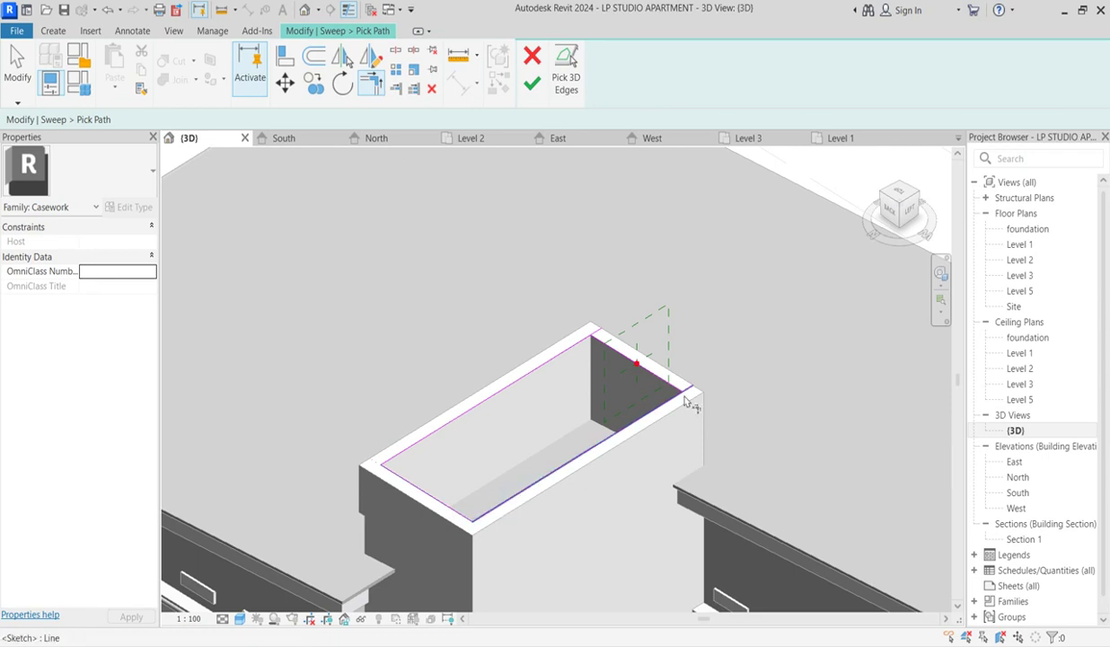
click(651, 377)
click(568, 357)
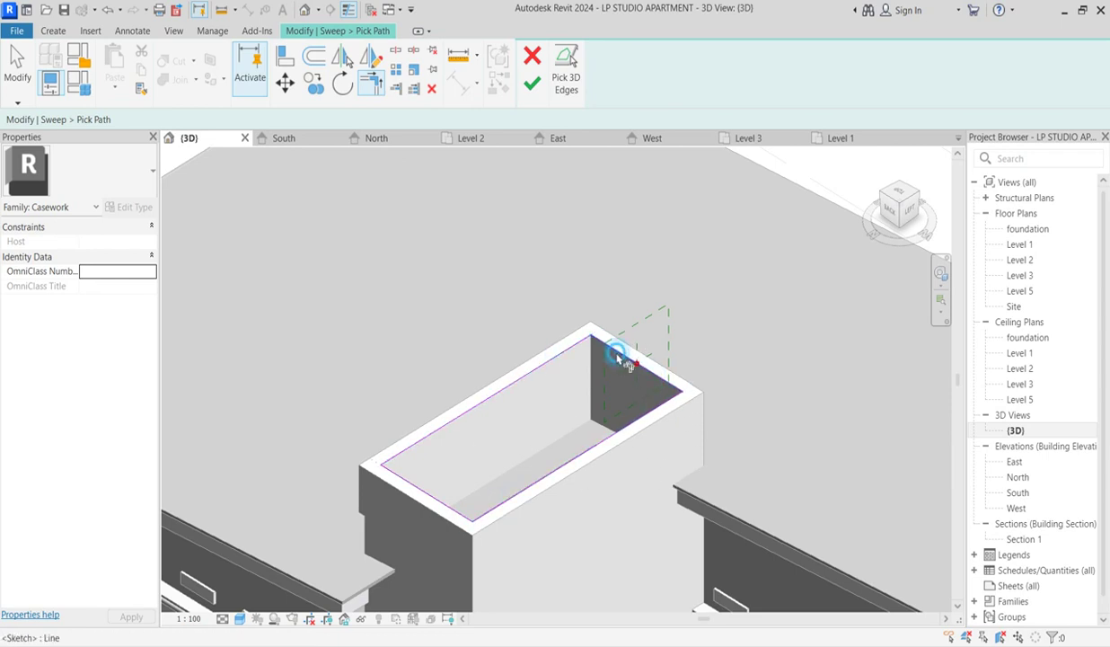
click(633, 349)
click(532, 84)
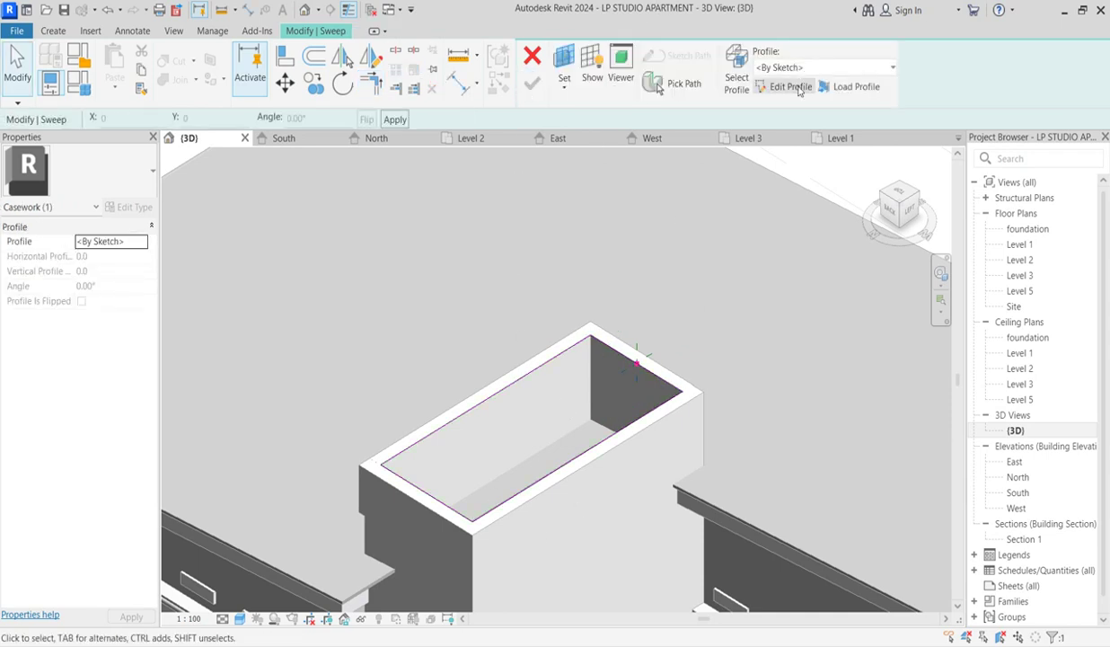
Begin editing the sweep profile in the West elevation view, zoomed to the wall top.
click(784, 86)
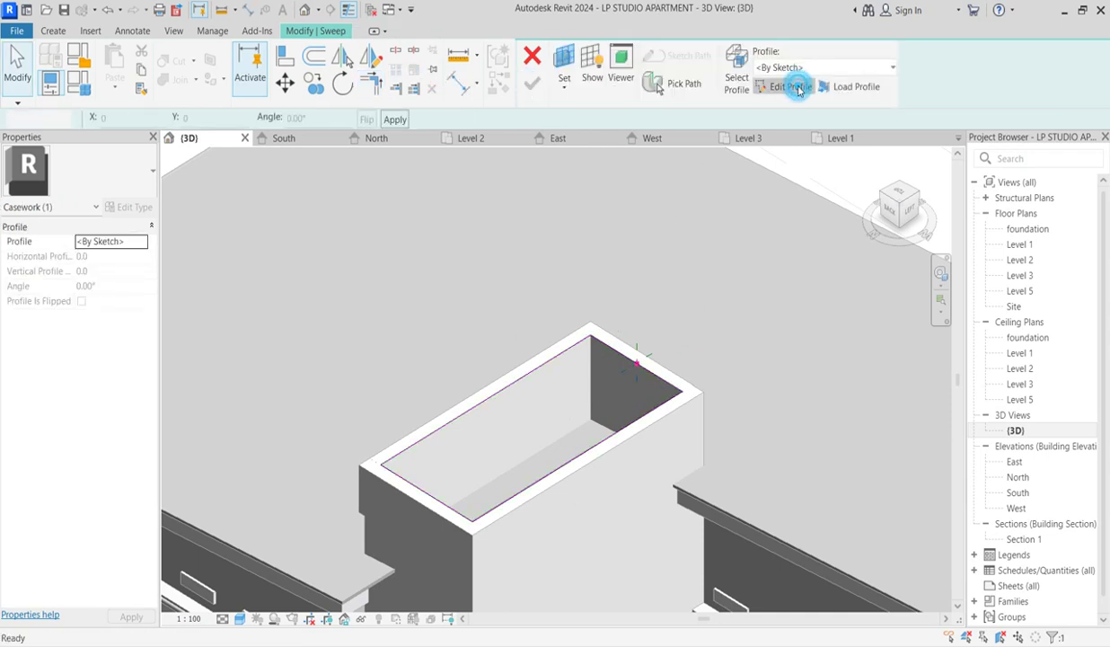
double_click(1017, 492)
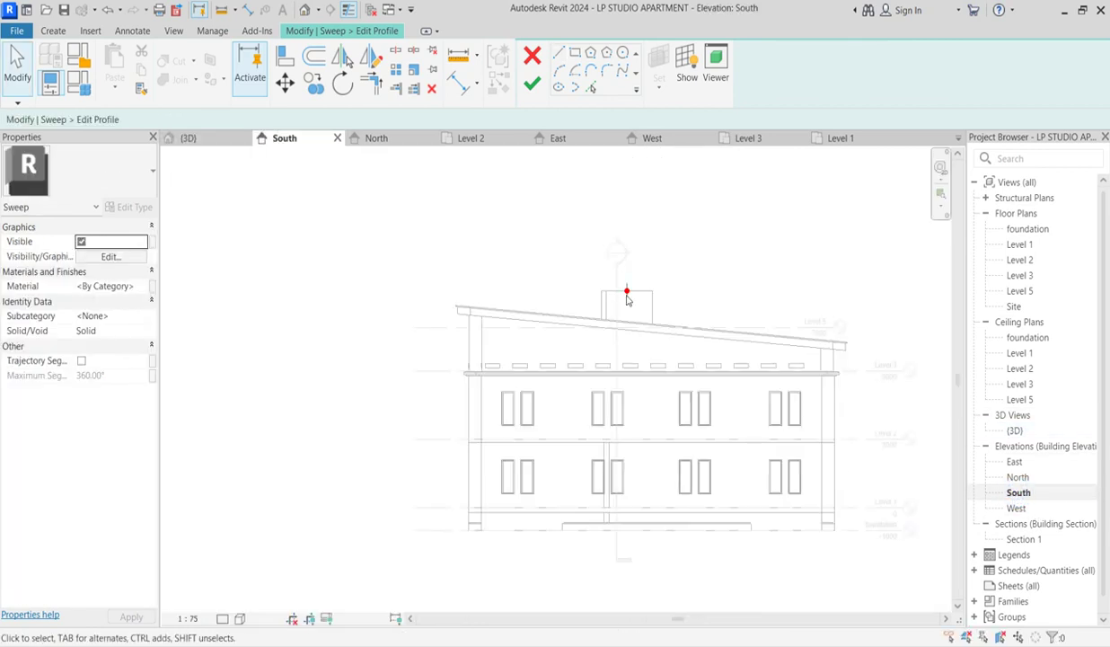
scroll(669, 301, up, 2)
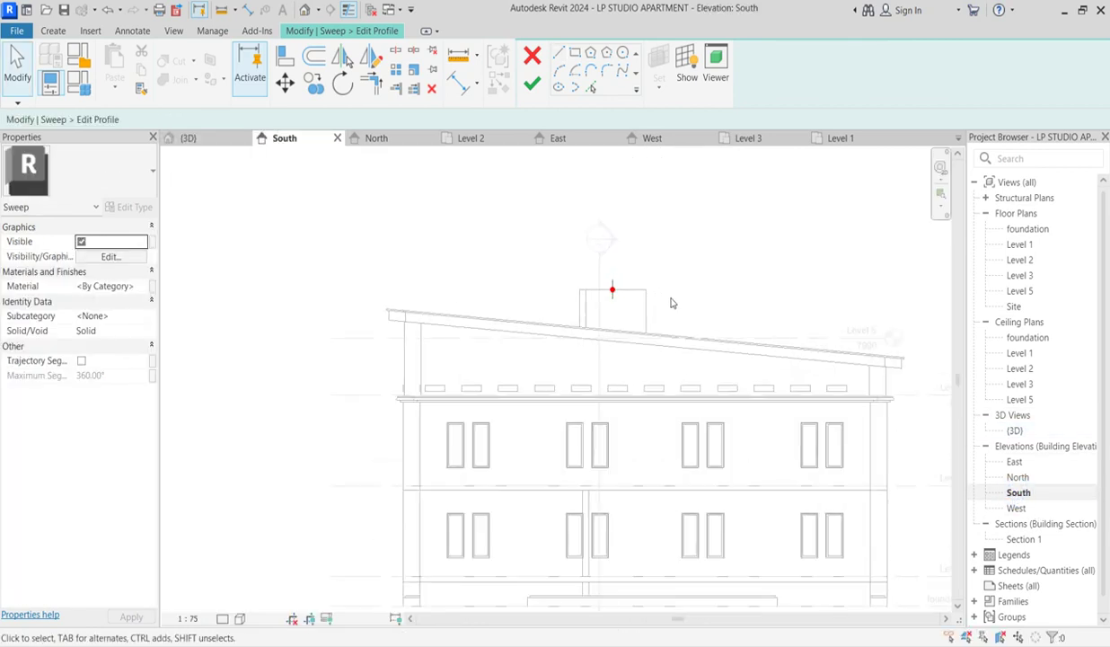
double_click(1017, 508)
scroll(602, 231, up, 2)
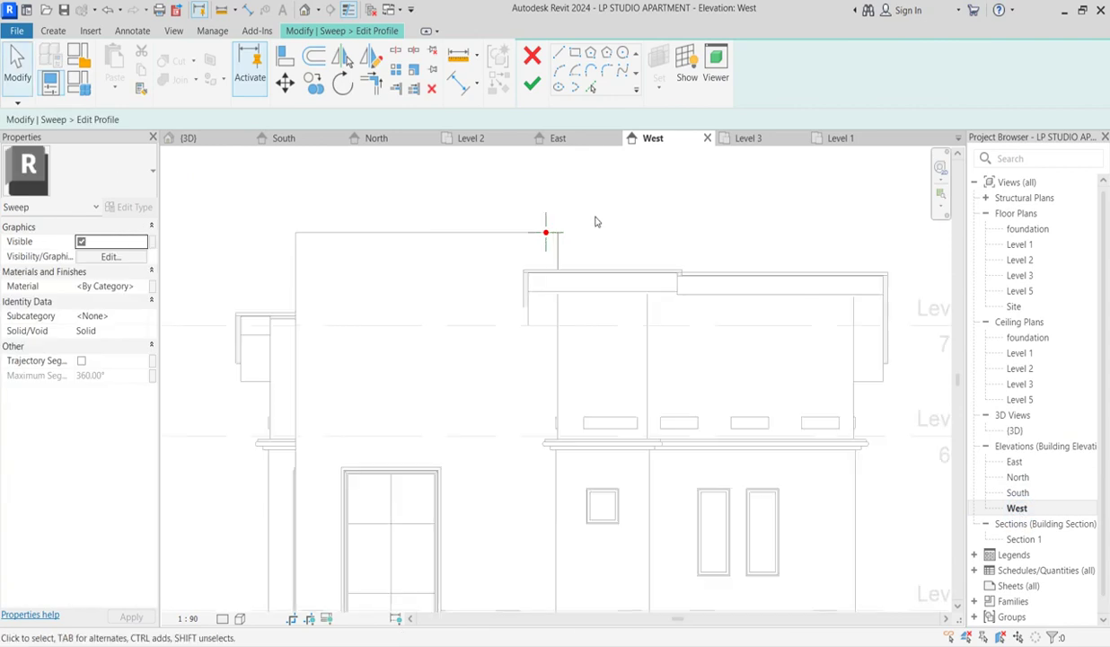
Sketch the lower part of the coping profile: the outward ledge and vertical step.
click(558, 54)
scroll(548, 229, up, 2)
click(547, 219)
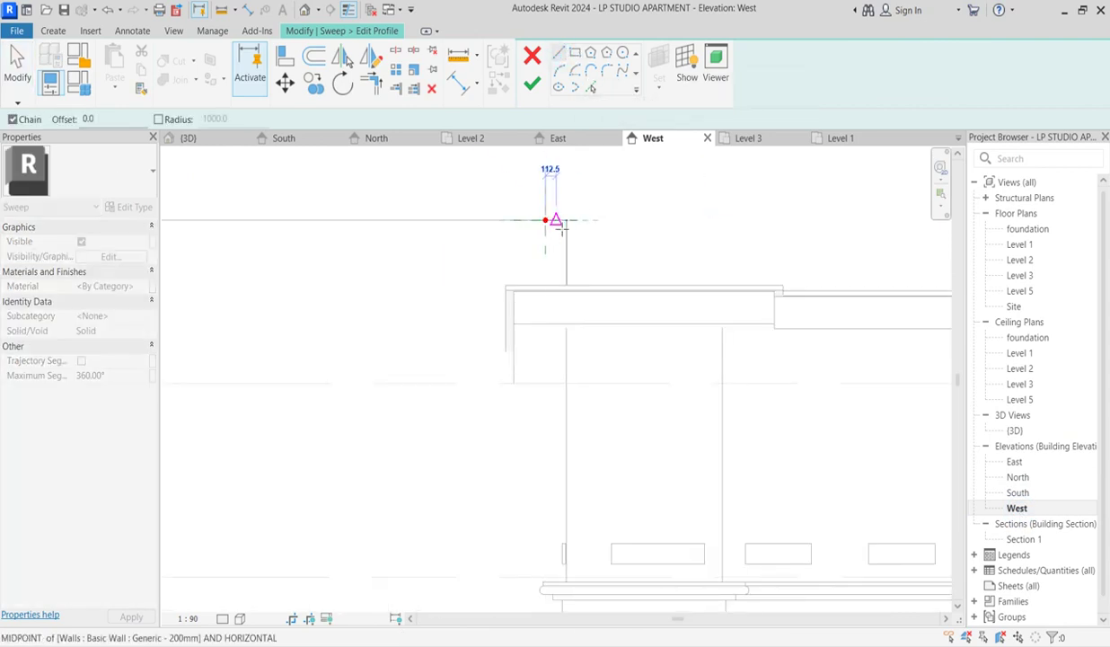
scroll(568, 219, up, 4)
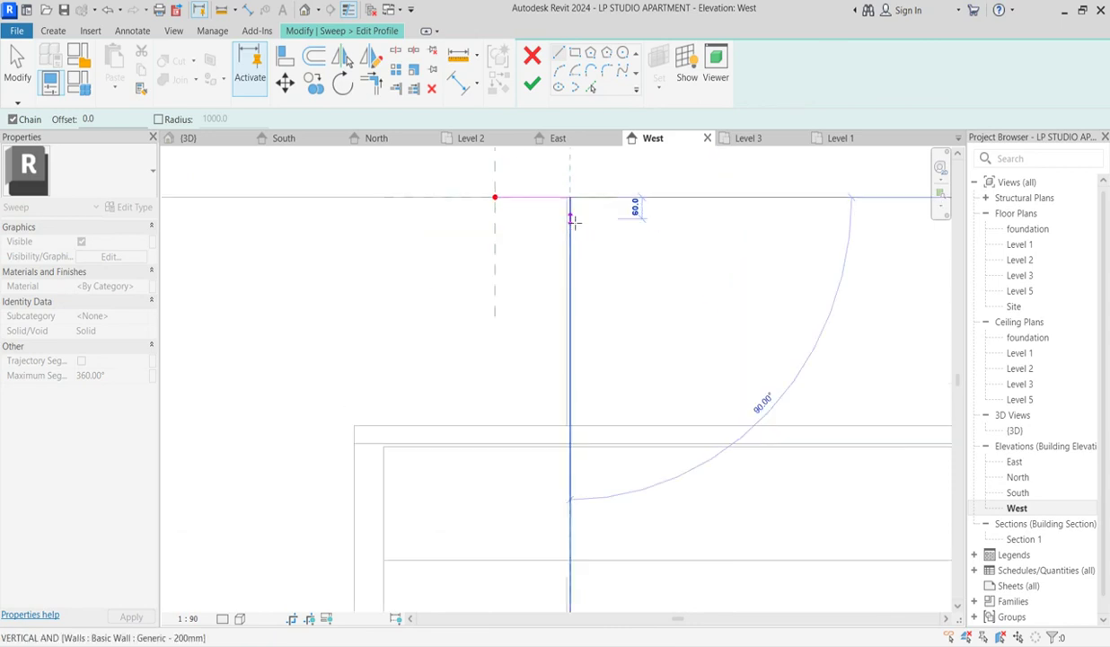
click(569, 218)
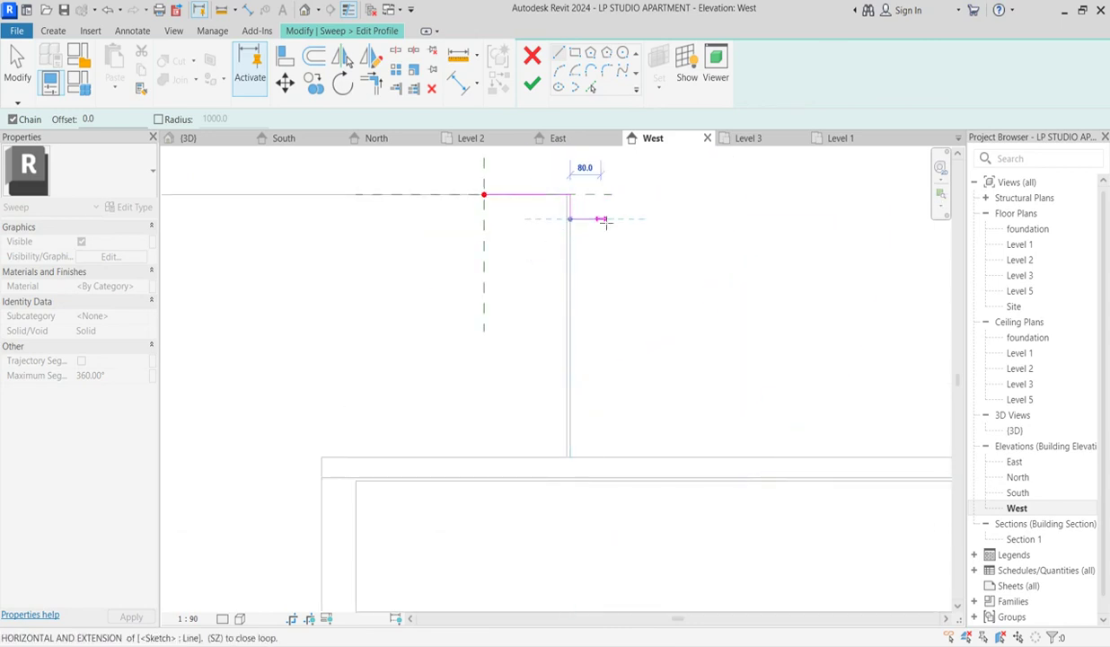
click(600, 218)
click(600, 194)
Complete the stepped profile outline back to its start point and finish the coping sweep.
click(570, 194)
click(571, 170)
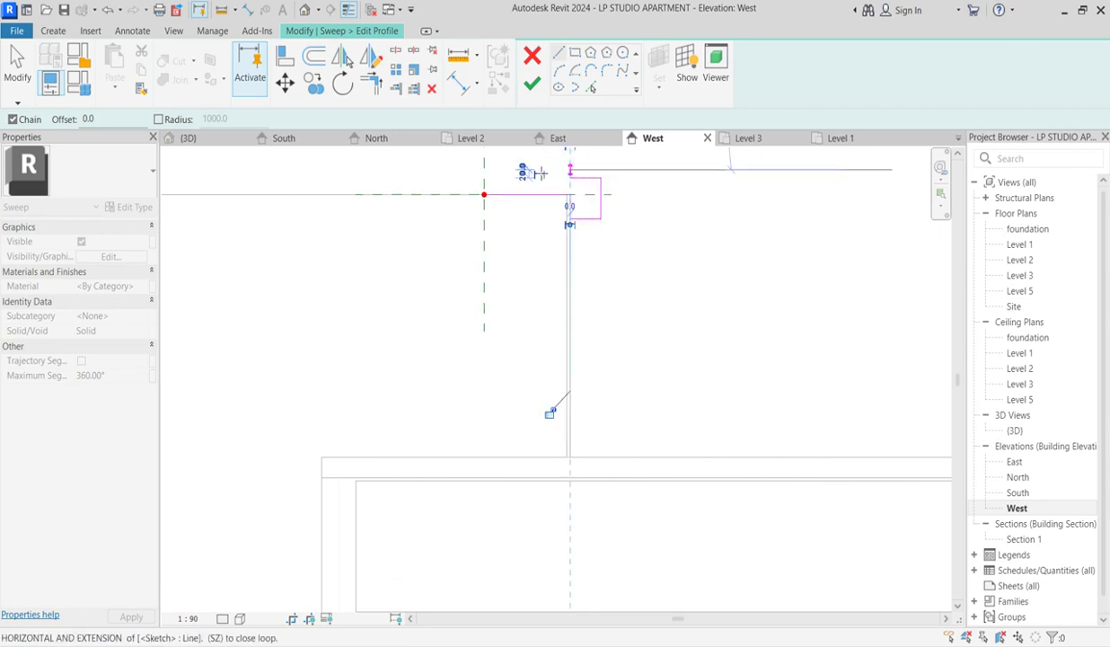
click(483, 169)
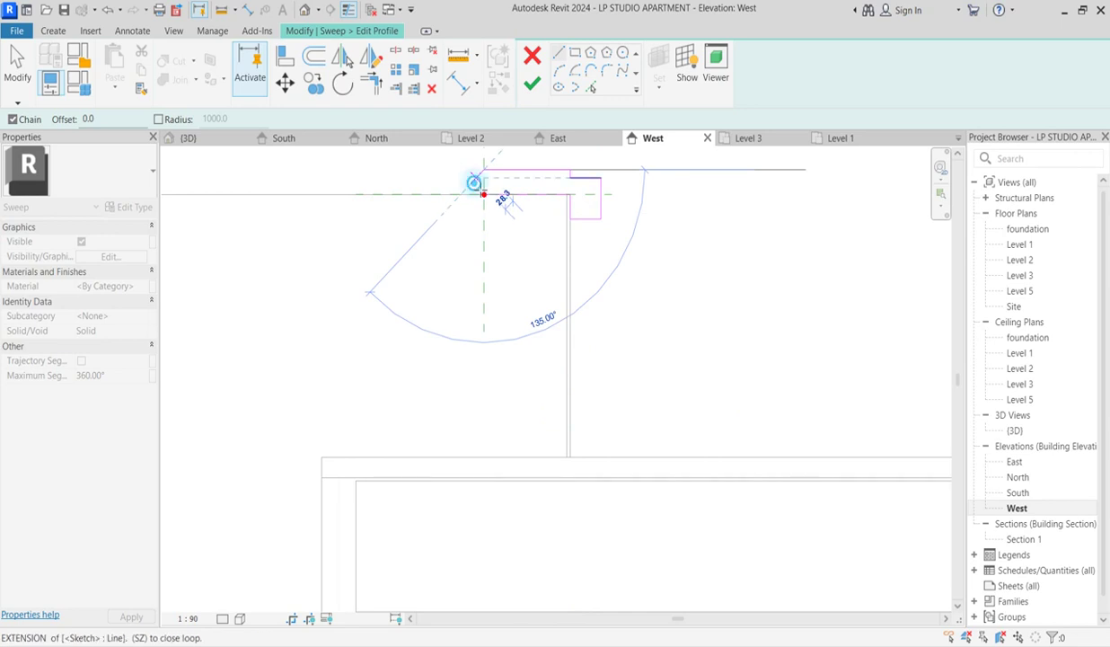
scroll(485, 198, up, 3)
scroll(486, 200, down, 2)
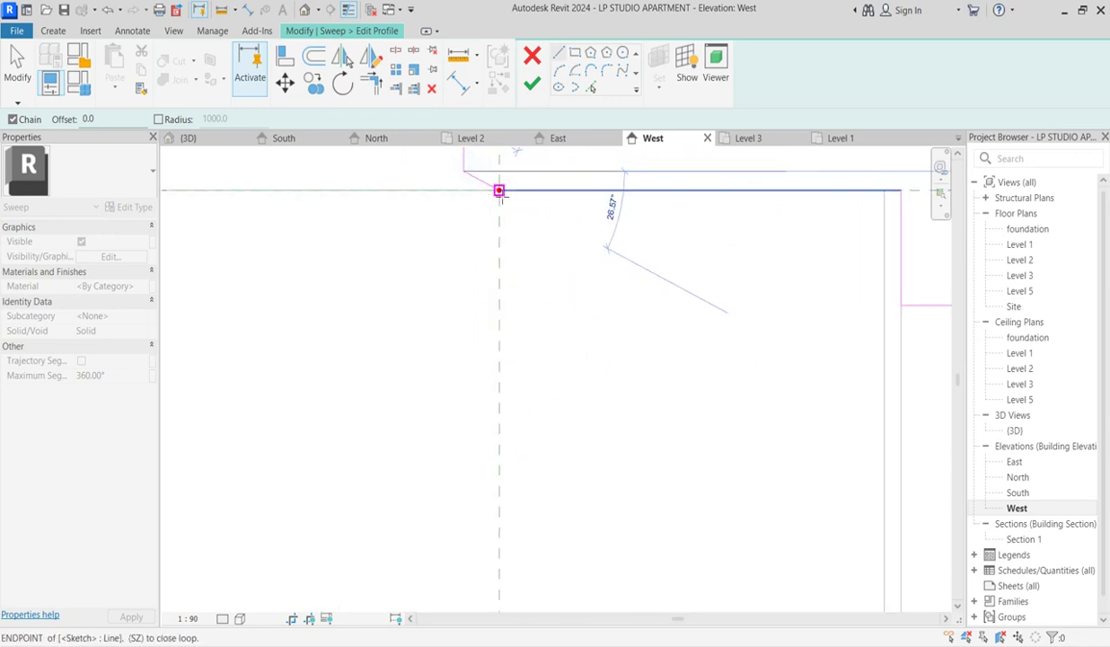
click(498, 188)
scroll(508, 304, down, 3)
scroll(643, 325, up, 2)
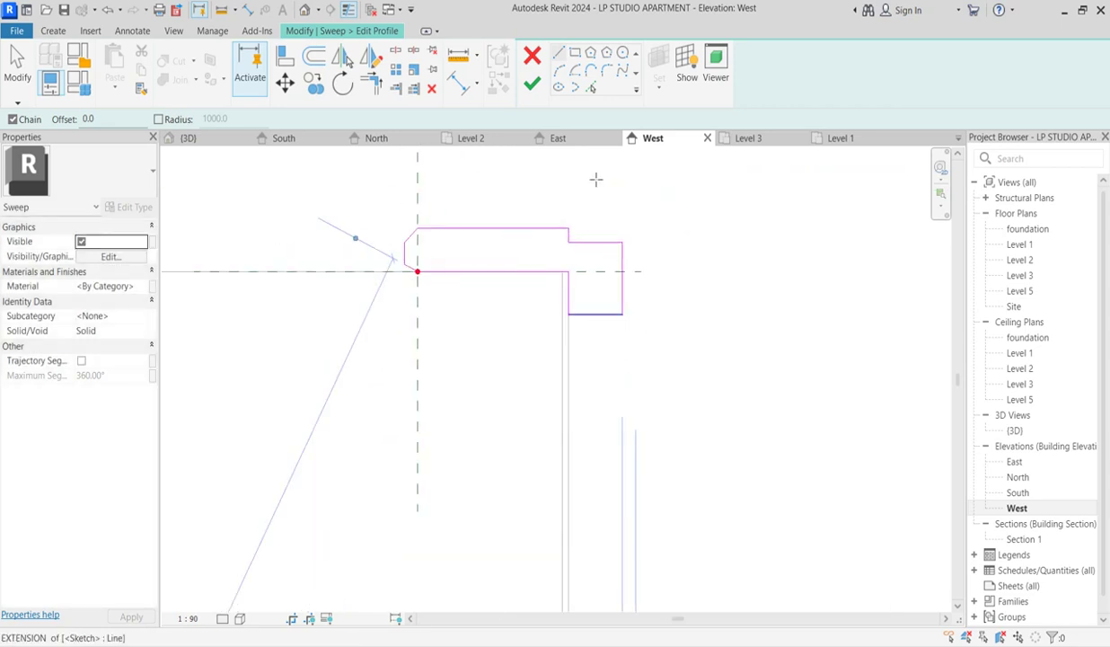
click(532, 84)
Assign the Ceiling Tile 600 x 1200 material to the coping.
scroll(639, 369, down, 5)
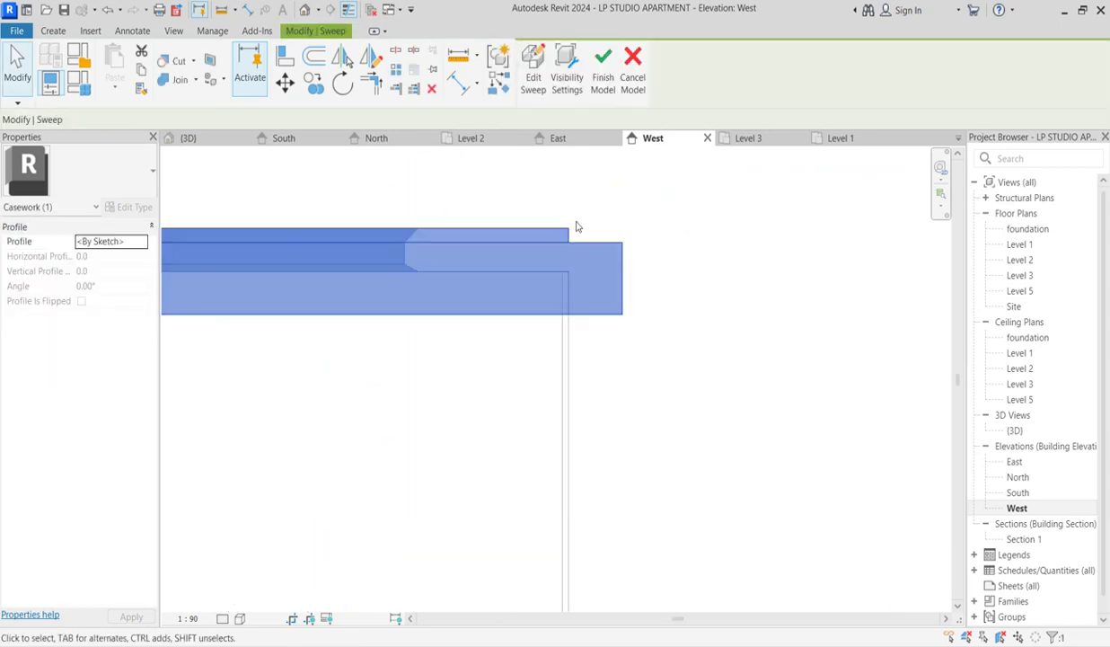
scroll(411, 285, down, 1)
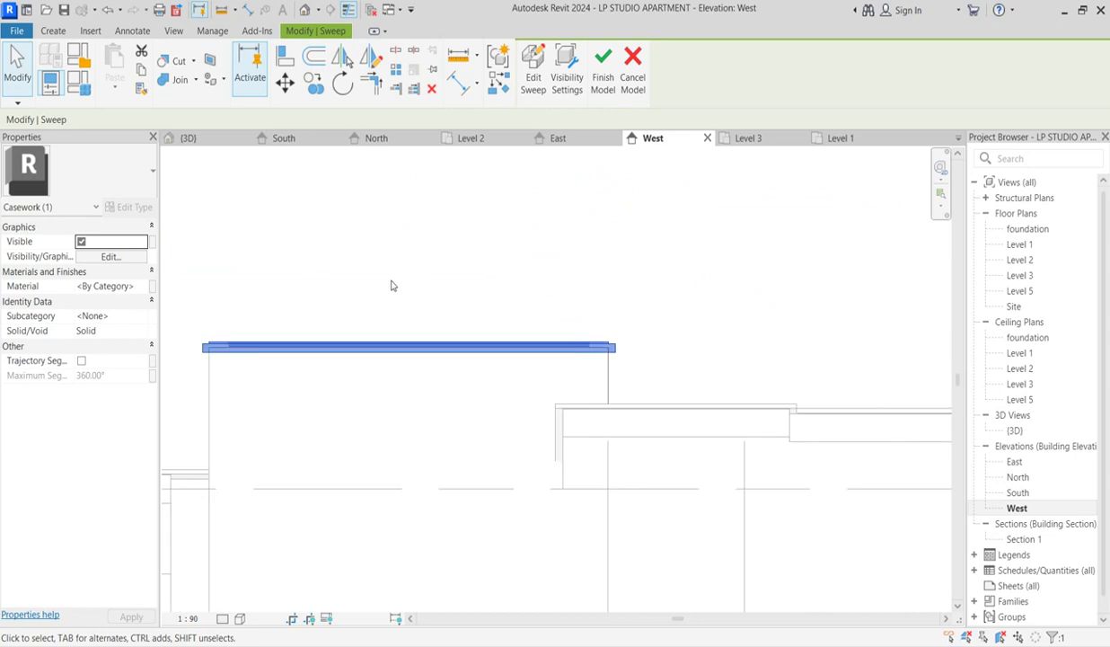
click(139, 289)
click(140, 286)
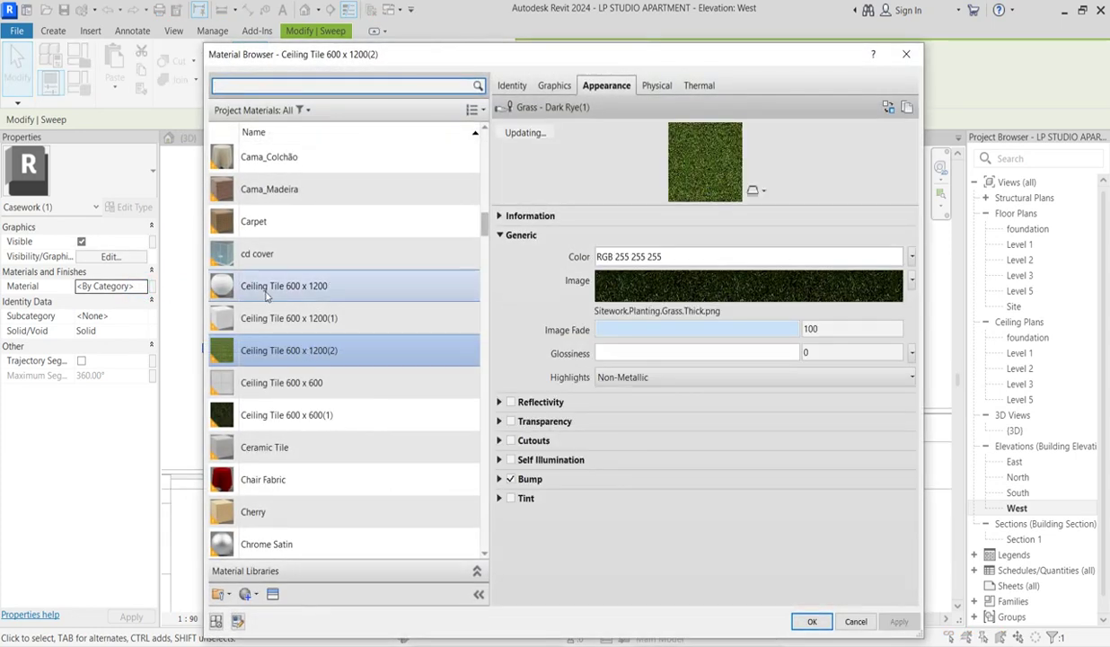
click(266, 292)
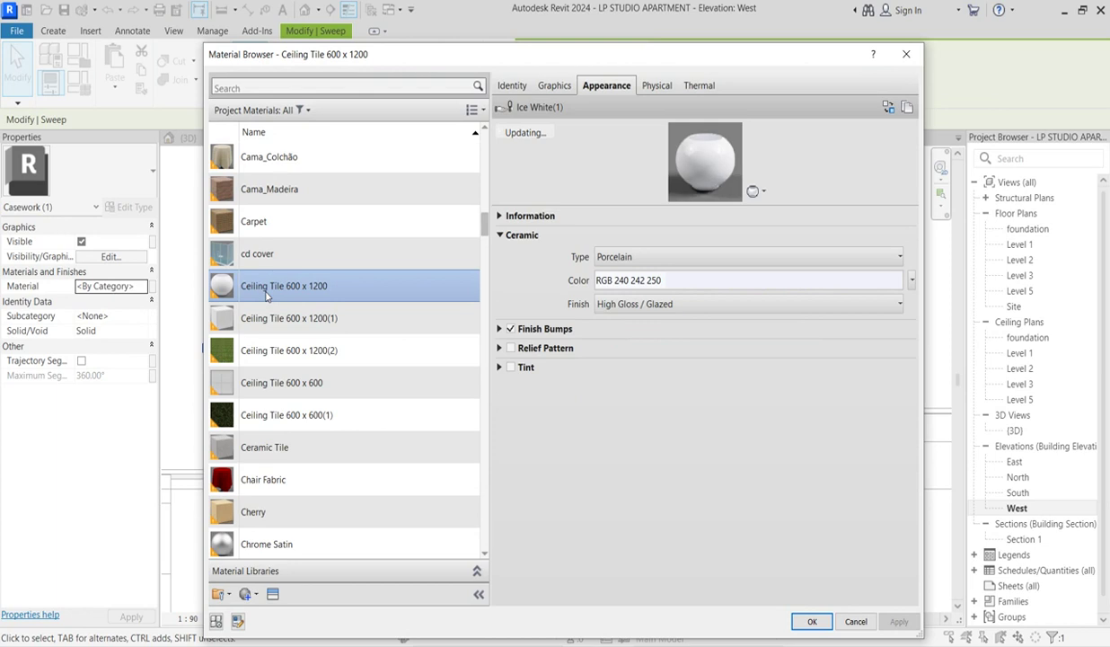
click(812, 622)
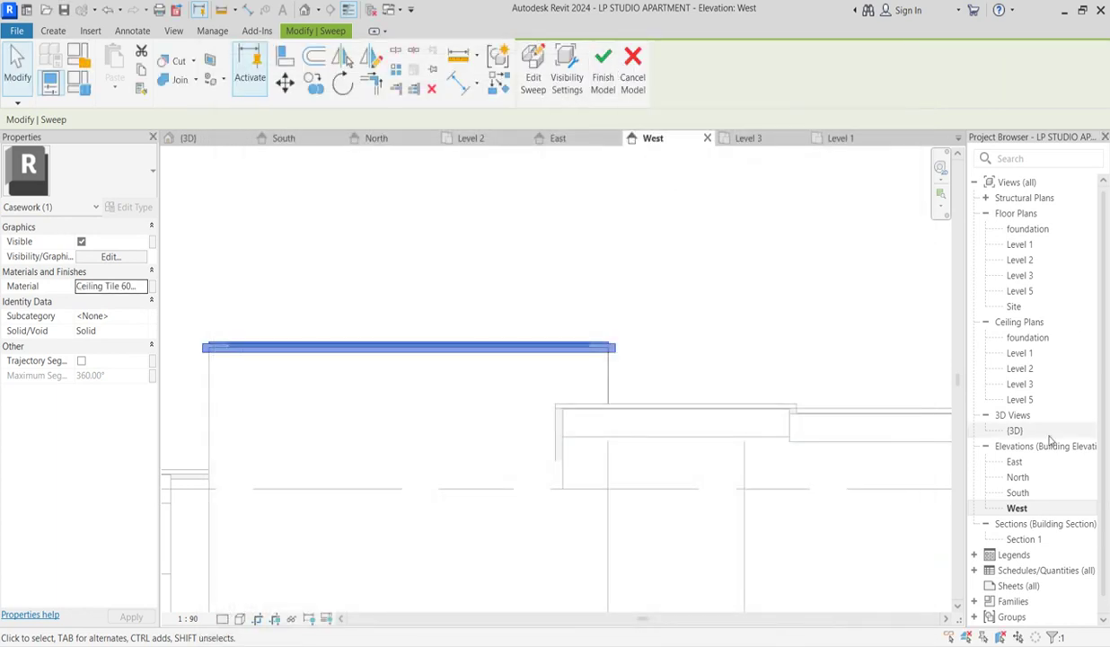
Show the coping in the 3D view with nothing selected.
double_click(1015, 430)
scroll(697, 362, up, 5)
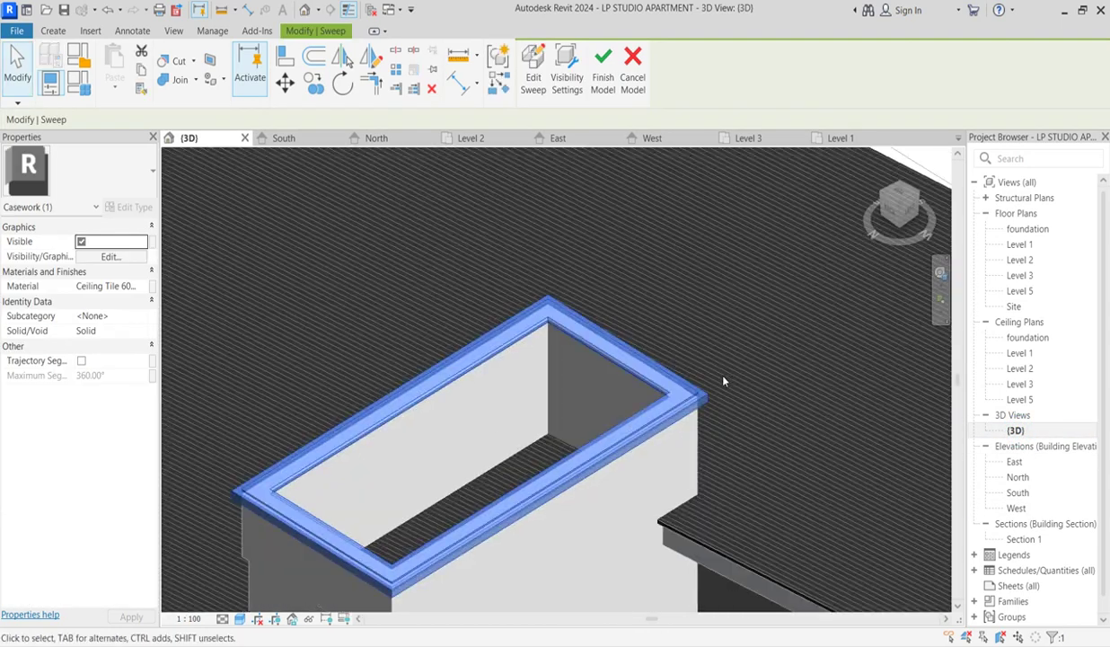
key(Escape)
scroll(444, 473, up, 2)
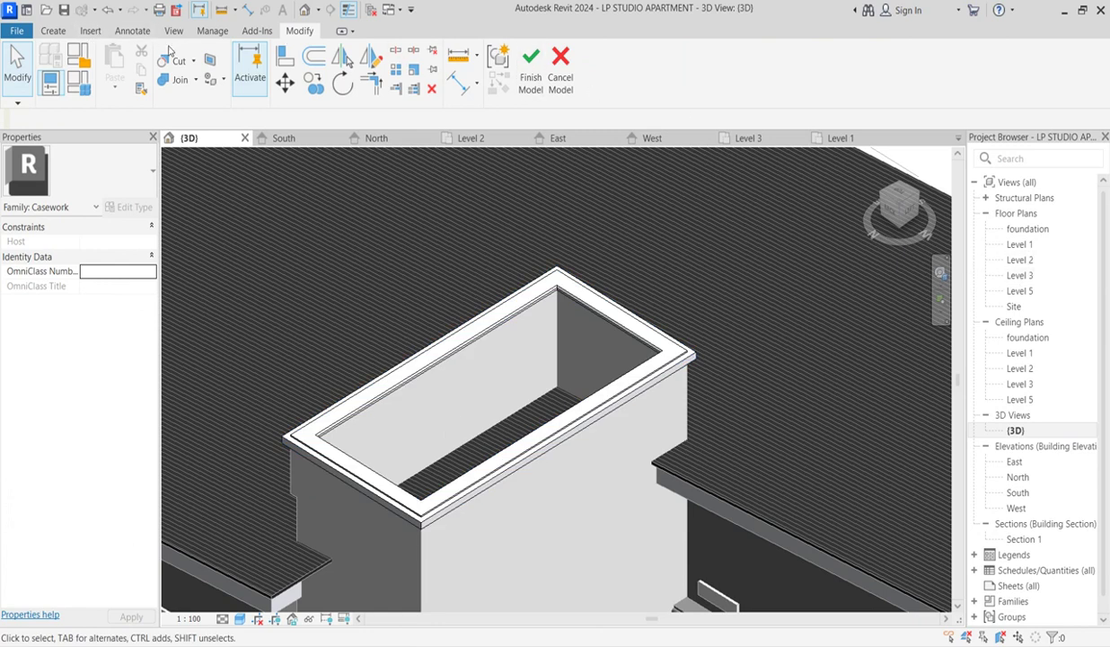
On the Level 5 plan, start a rectangle-sketched extrusion for the rooftop element.
double_click(1019, 290)
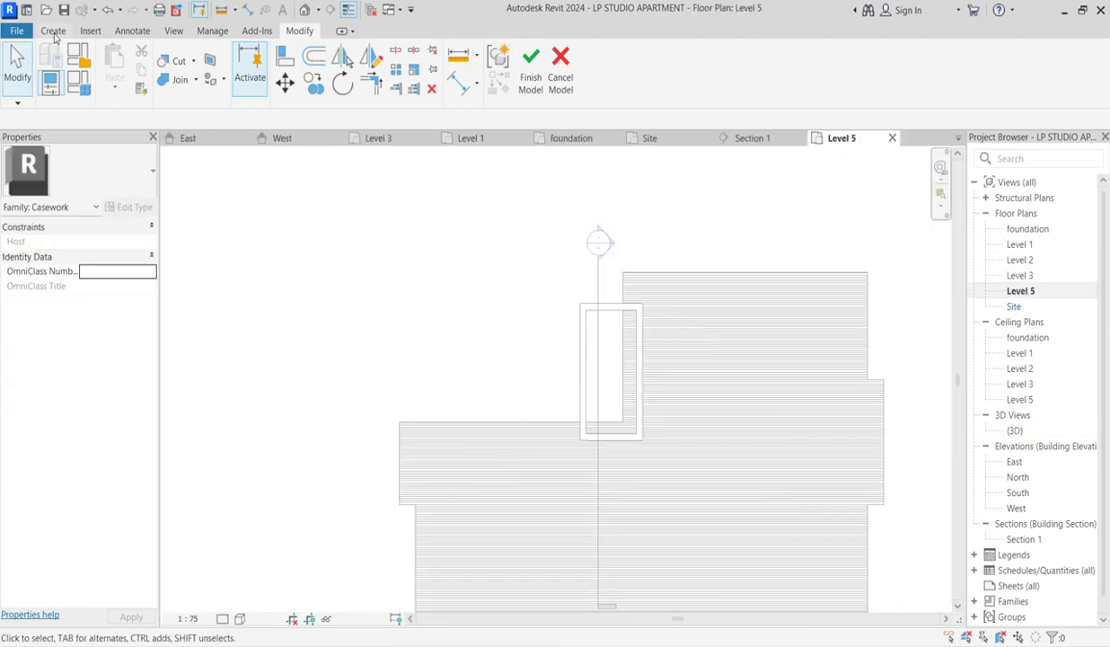
click(53, 32)
click(117, 63)
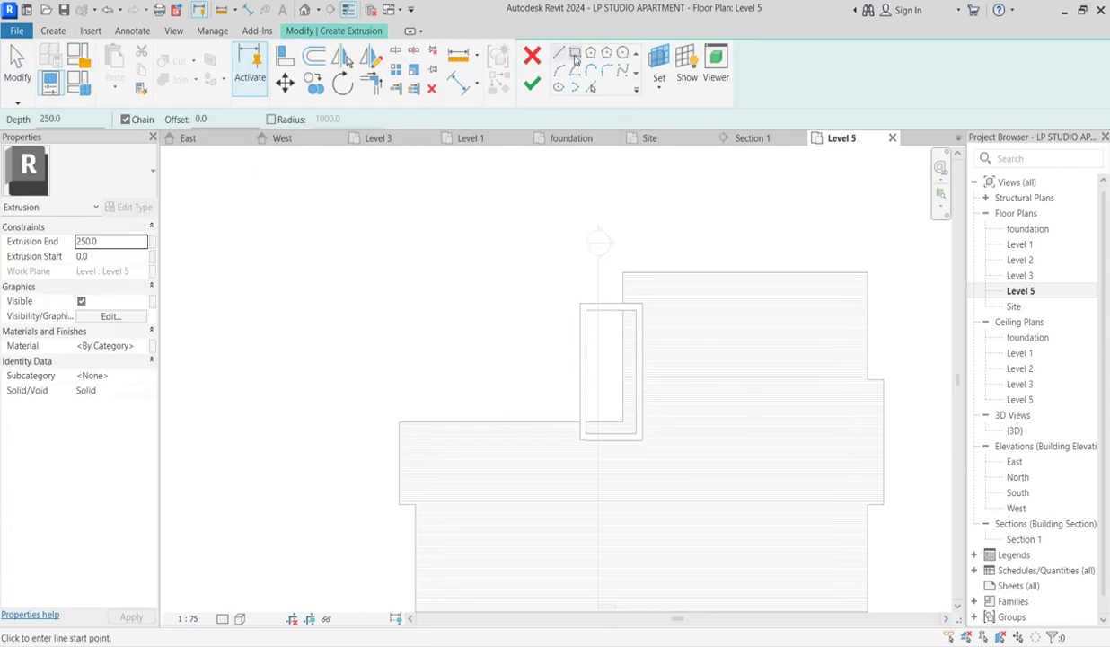
click(576, 56)
scroll(656, 340, up, 4)
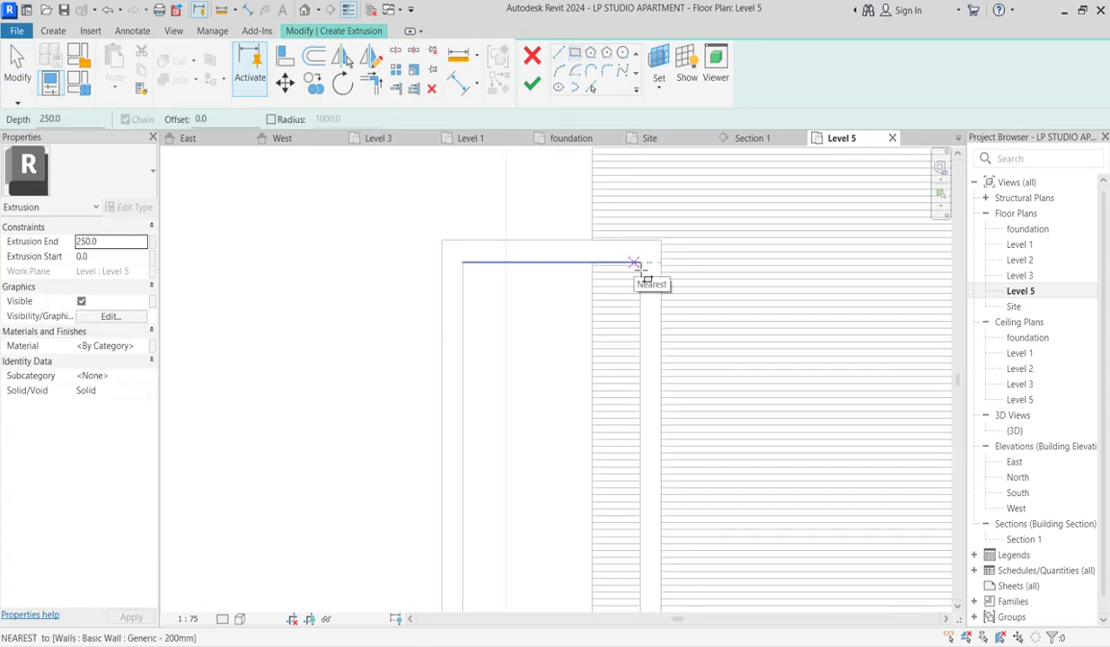
Draw the rectangle between the stair-core wall endpoints, finish it, and select it in 3D.
click(640, 262)
scroll(583, 422, down, 3)
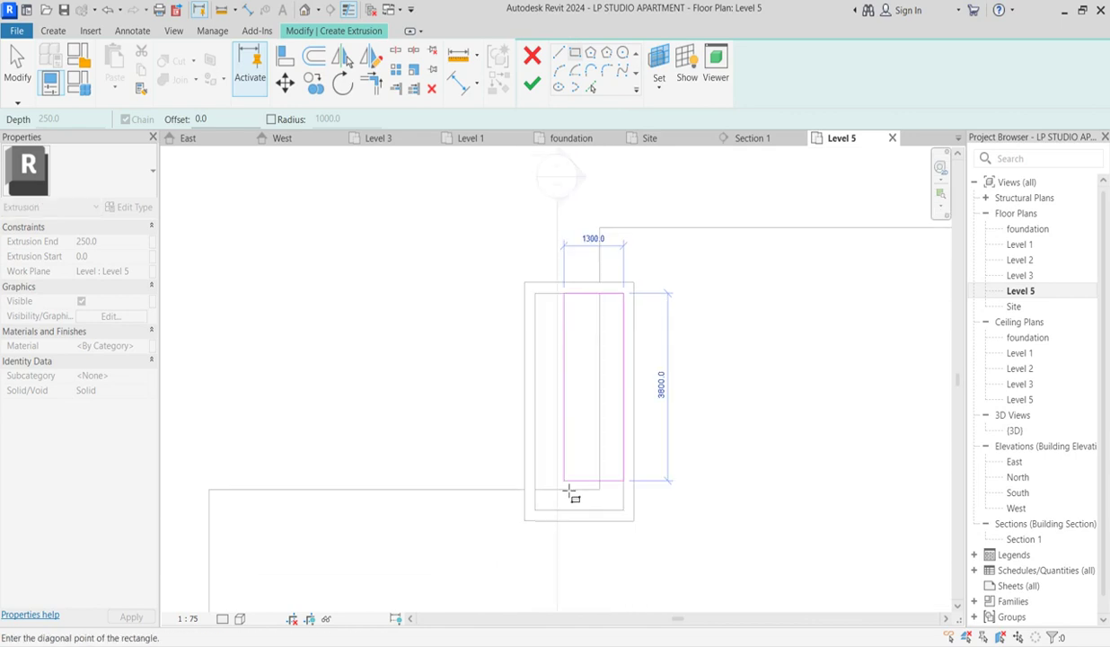
click(535, 510)
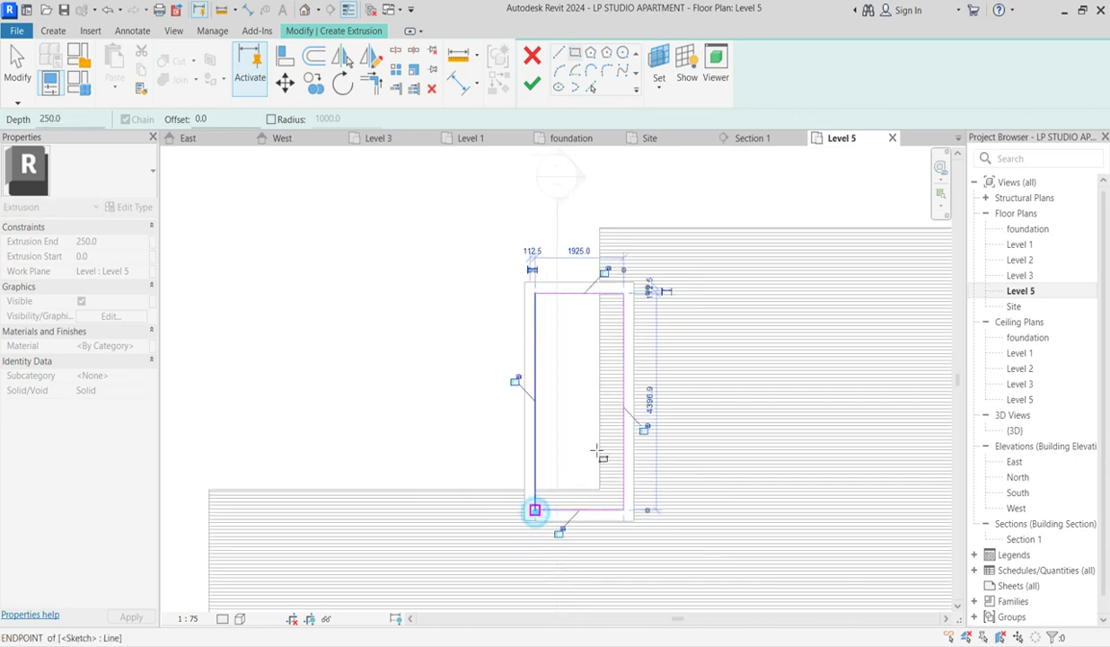
click(532, 83)
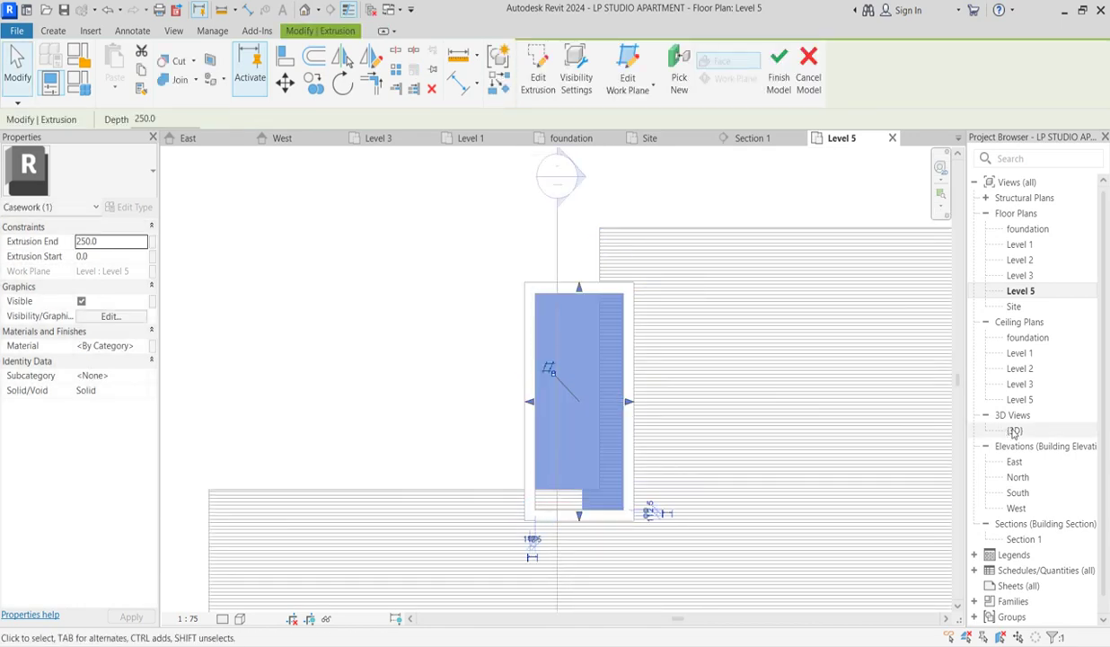
double_click(1015, 430)
click(454, 389)
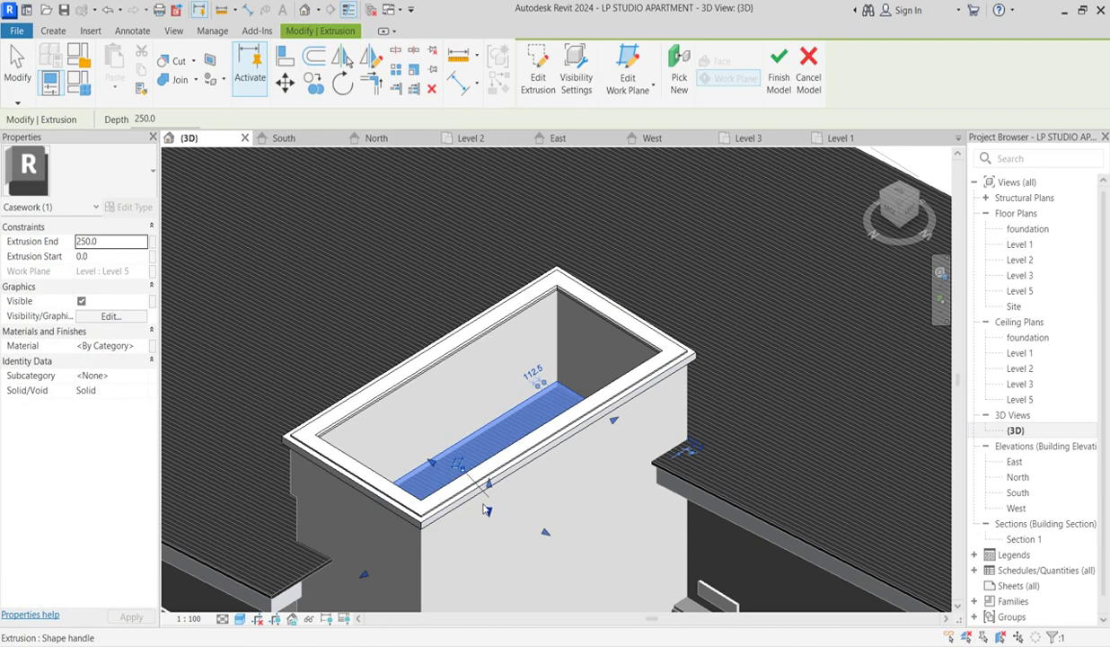
Drag the extrusion's top to 800 and bottom to 679, then finish the in-place model.
scroll(496, 486, up, 1)
drag(485, 486, 488, 440)
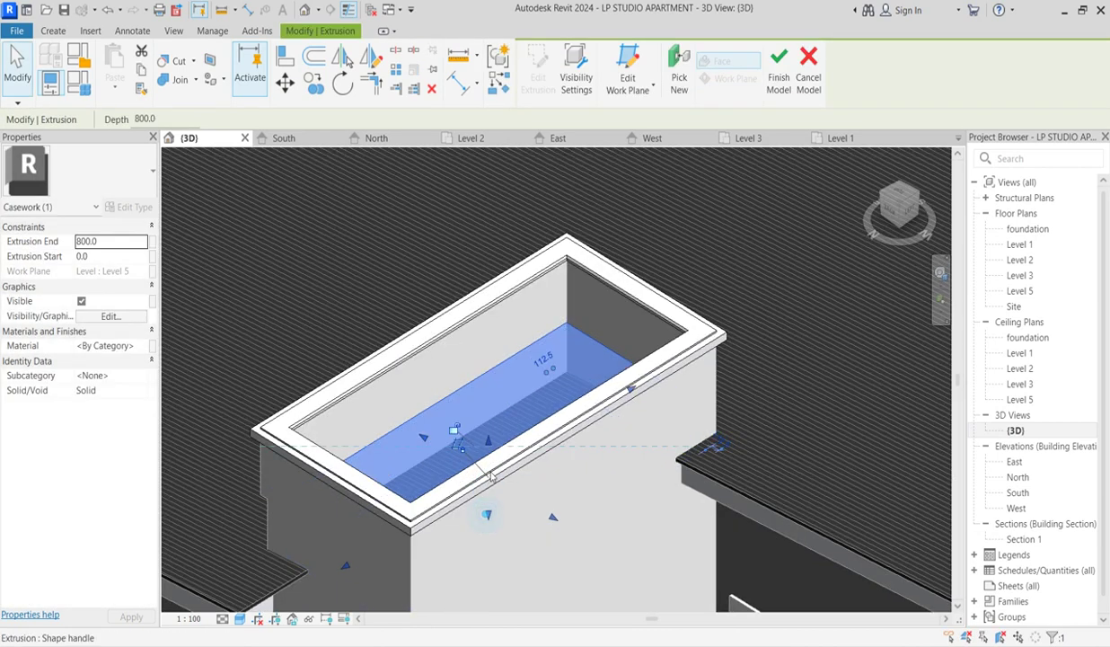
drag(485, 514, 498, 462)
scroll(503, 458, down, 5)
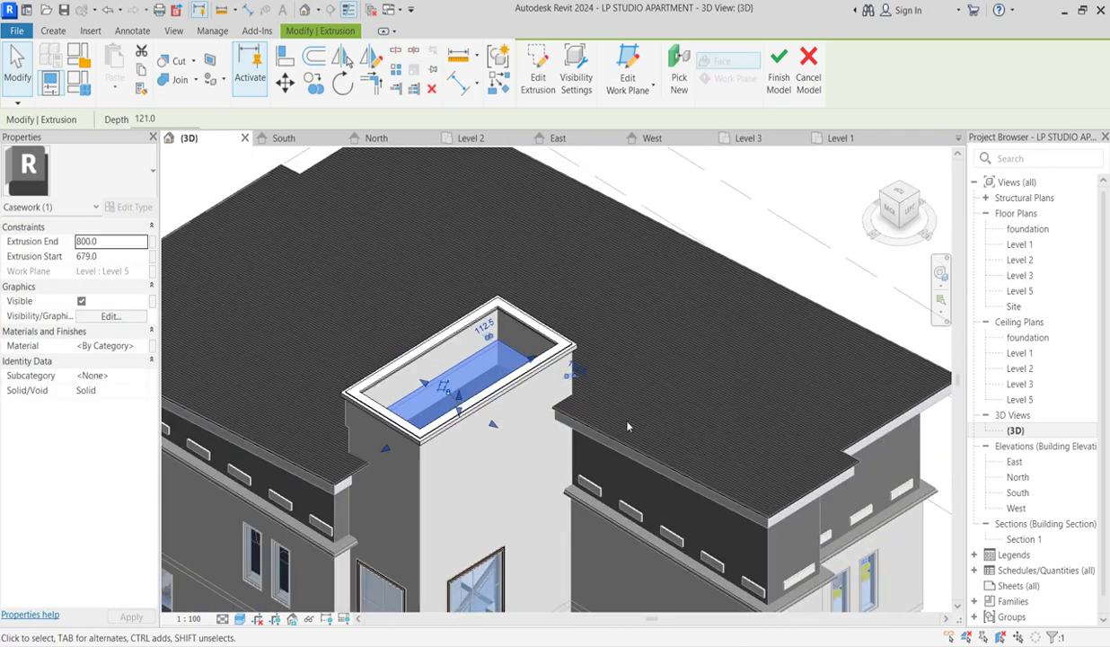
click(792, 336)
scroll(719, 341, up, 4)
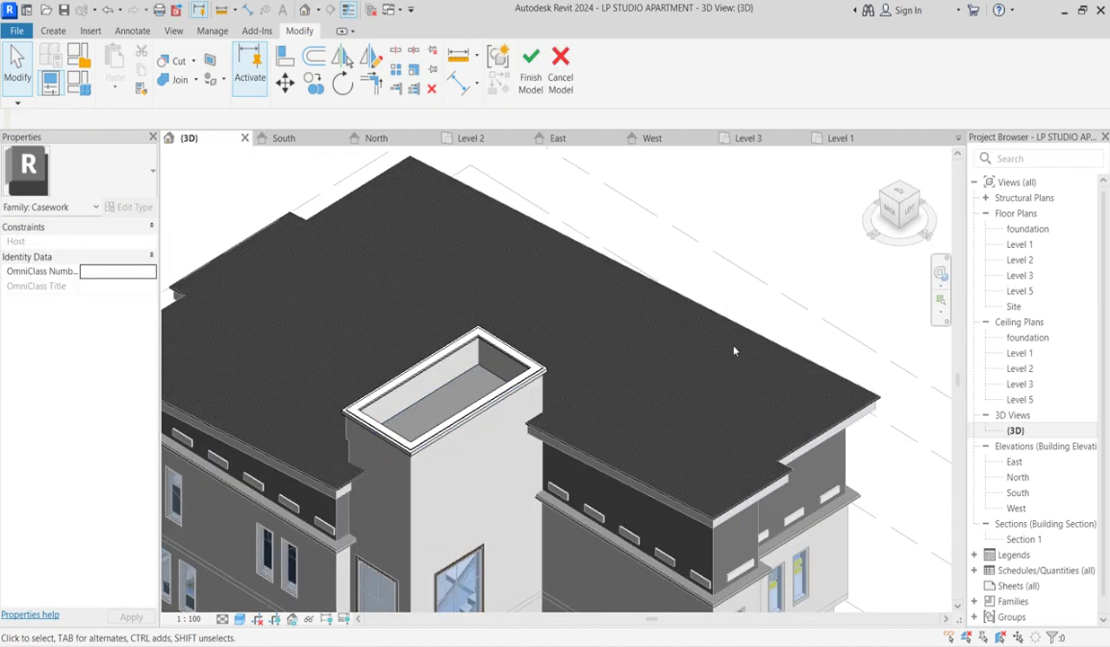
scroll(683, 349, down, 2)
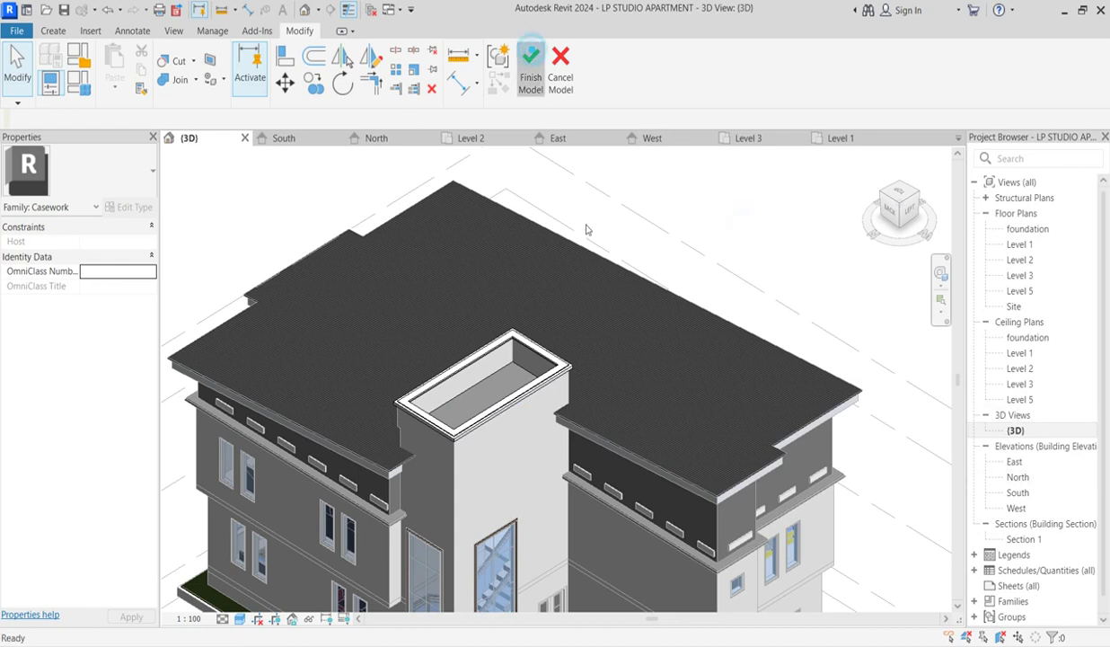
click(530, 70)
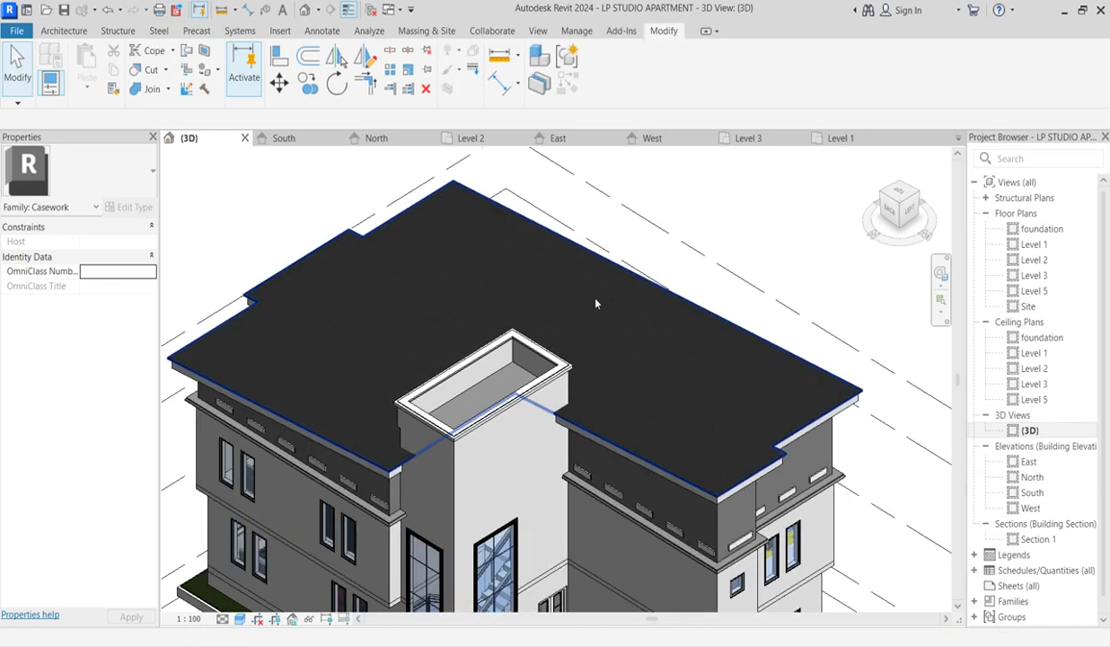
Switch to the West elevation and zoom in on the ground-floor flower pots.
click(1034, 492)
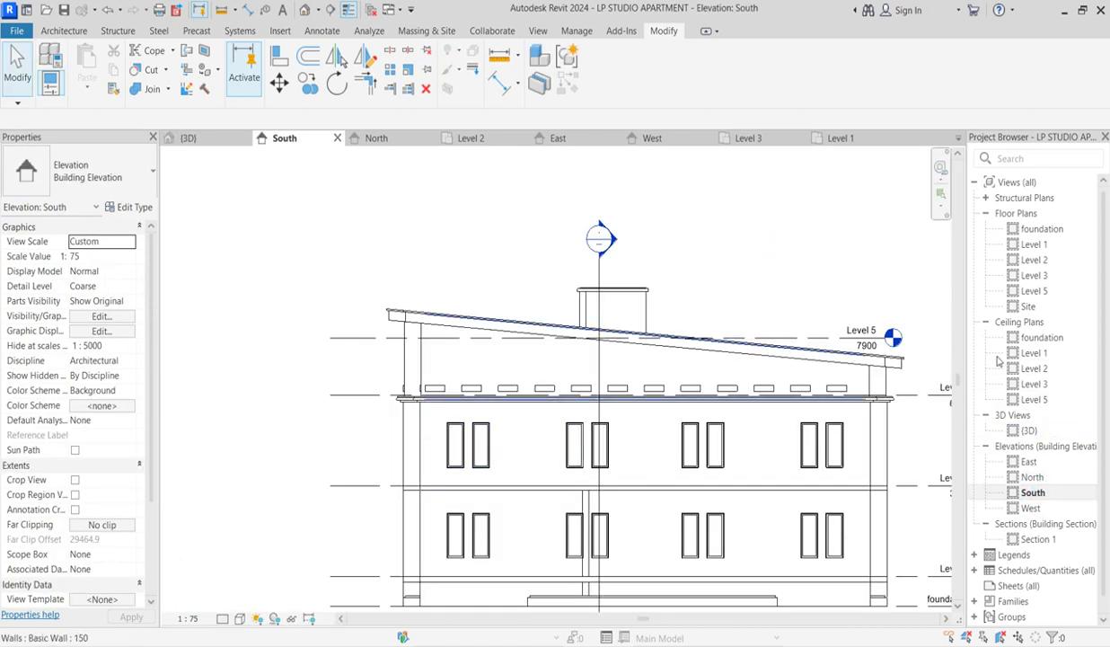
click(1031, 508)
scroll(632, 347, down, 4)
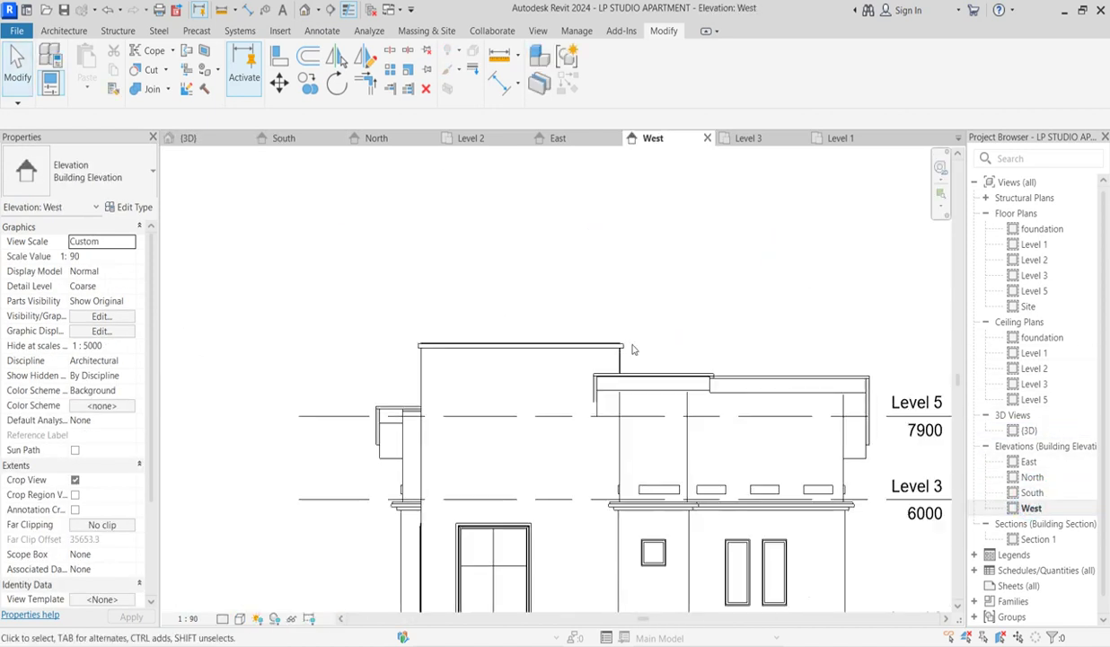
middle_drag(802, 439, 770, 414)
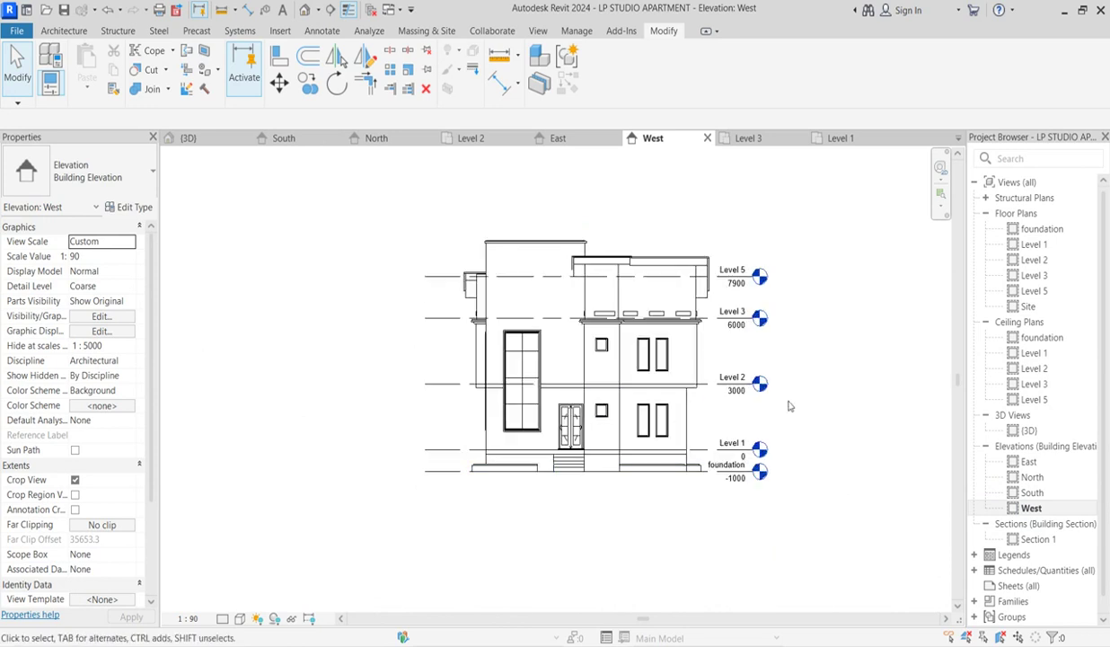
scroll(770, 296, up, 2)
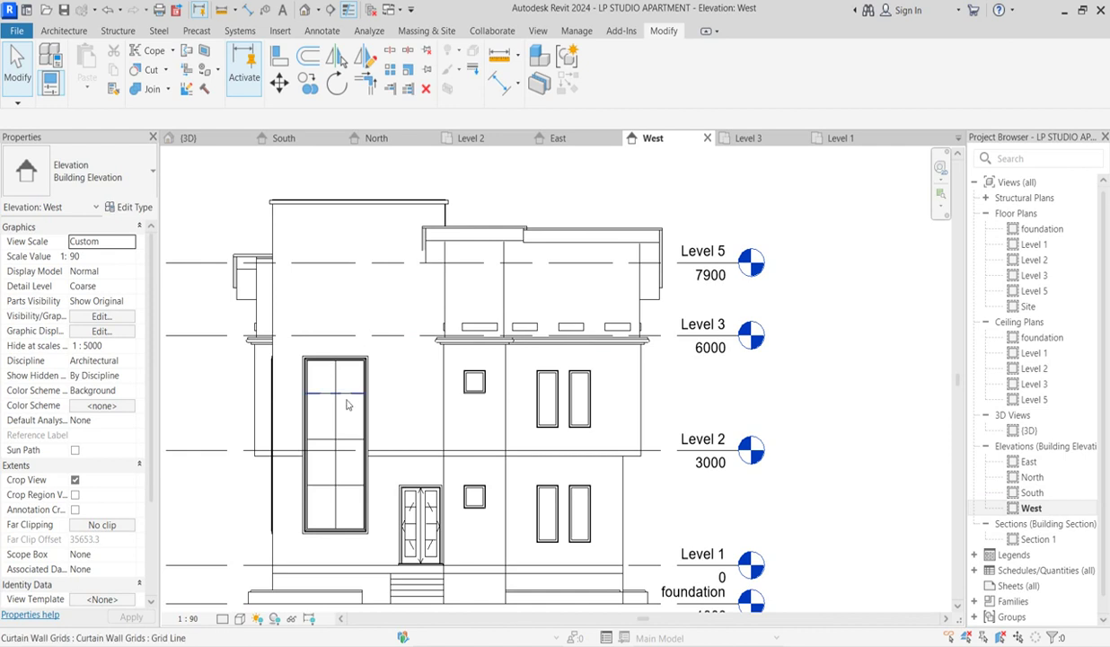
scroll(555, 438, down, 2)
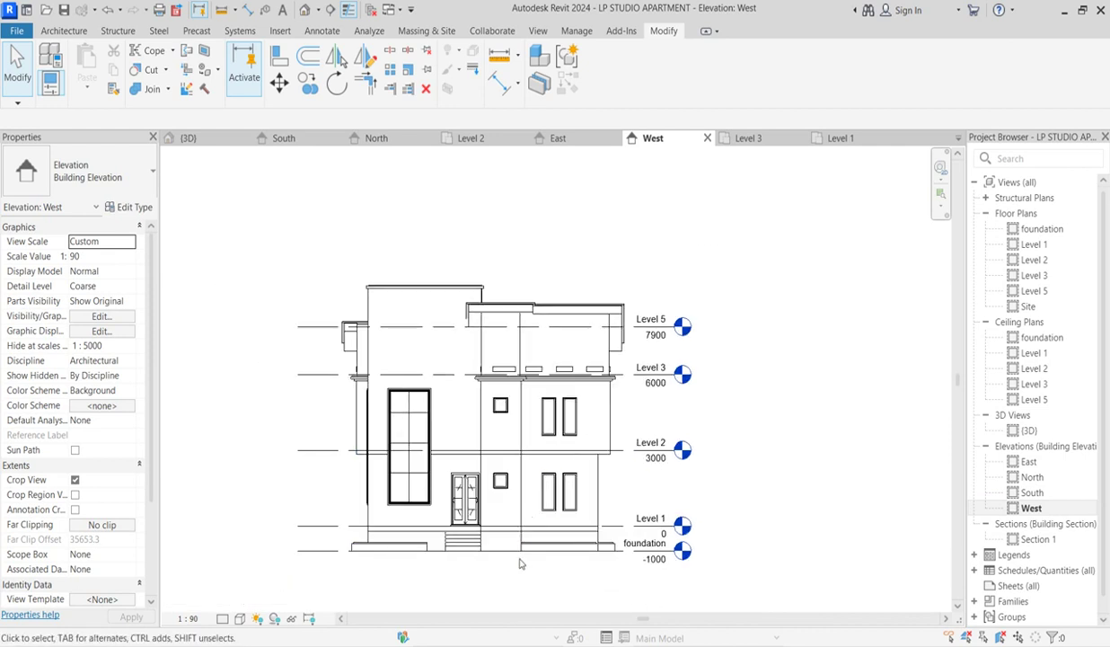
scroll(523, 547, up, 2)
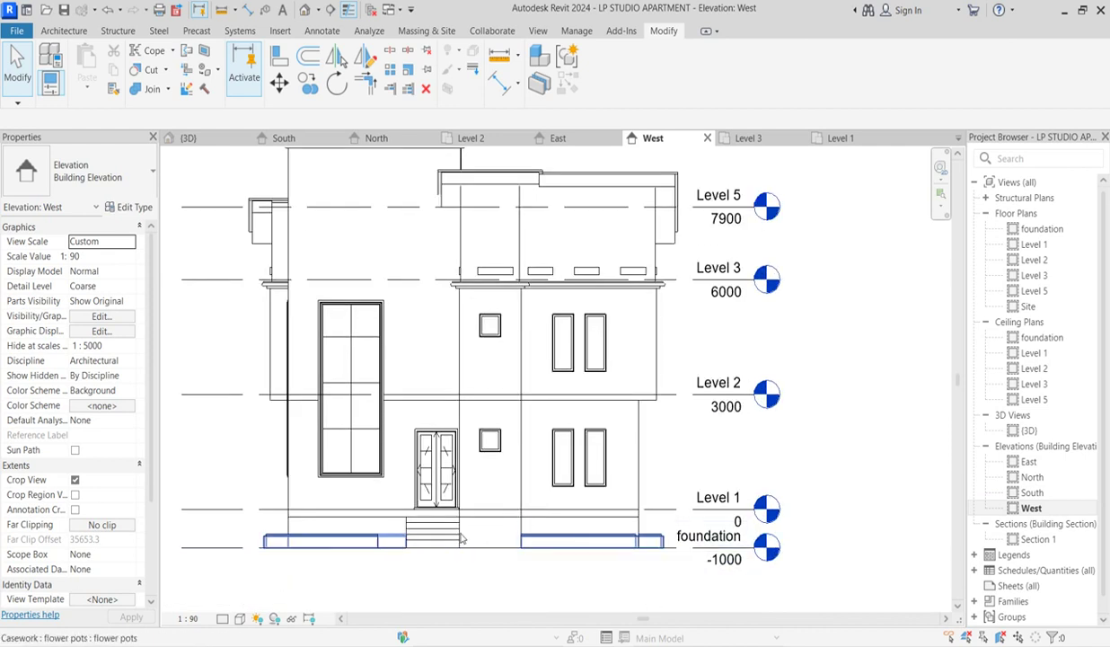
scroll(274, 524, up, 2)
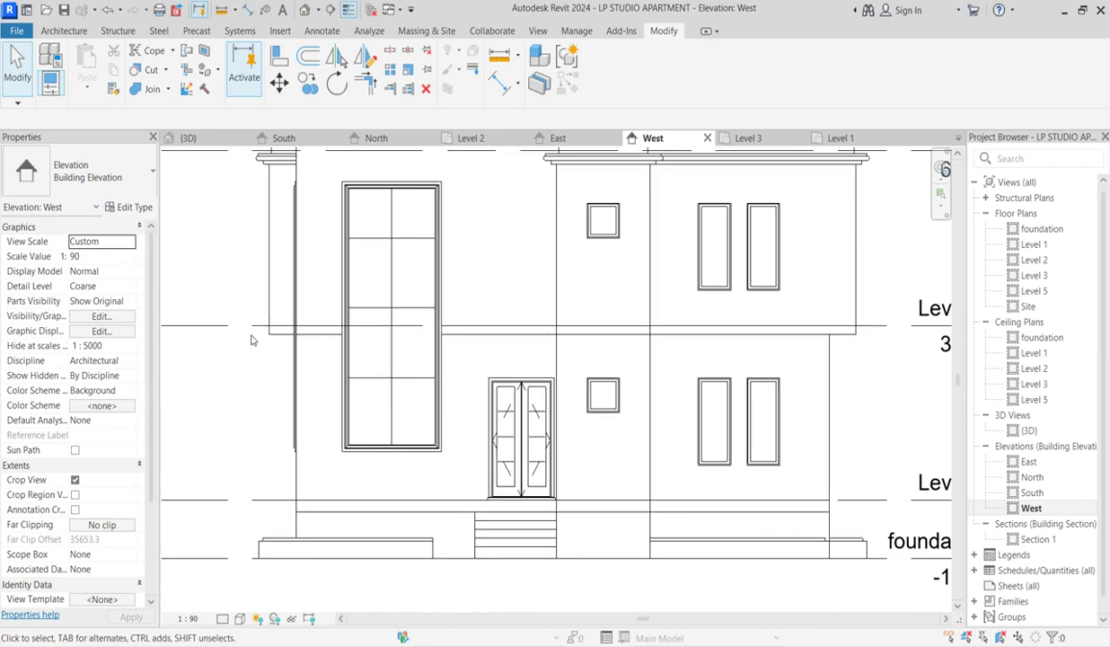
click(64, 33)
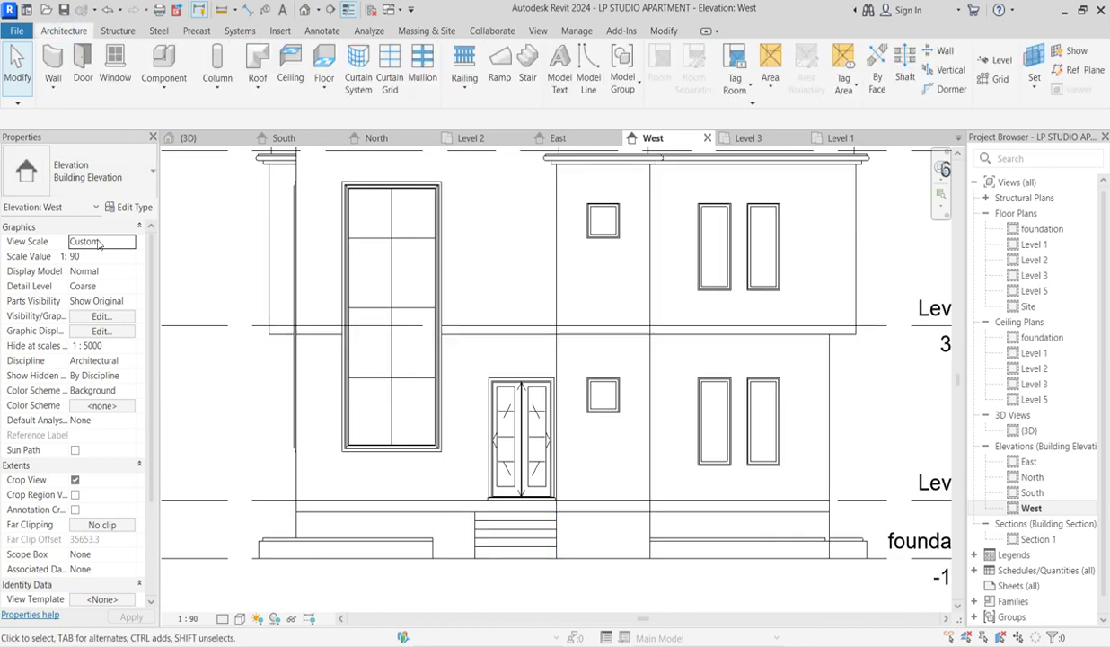
Start a new in-place model, then cancel it.
click(150, 86)
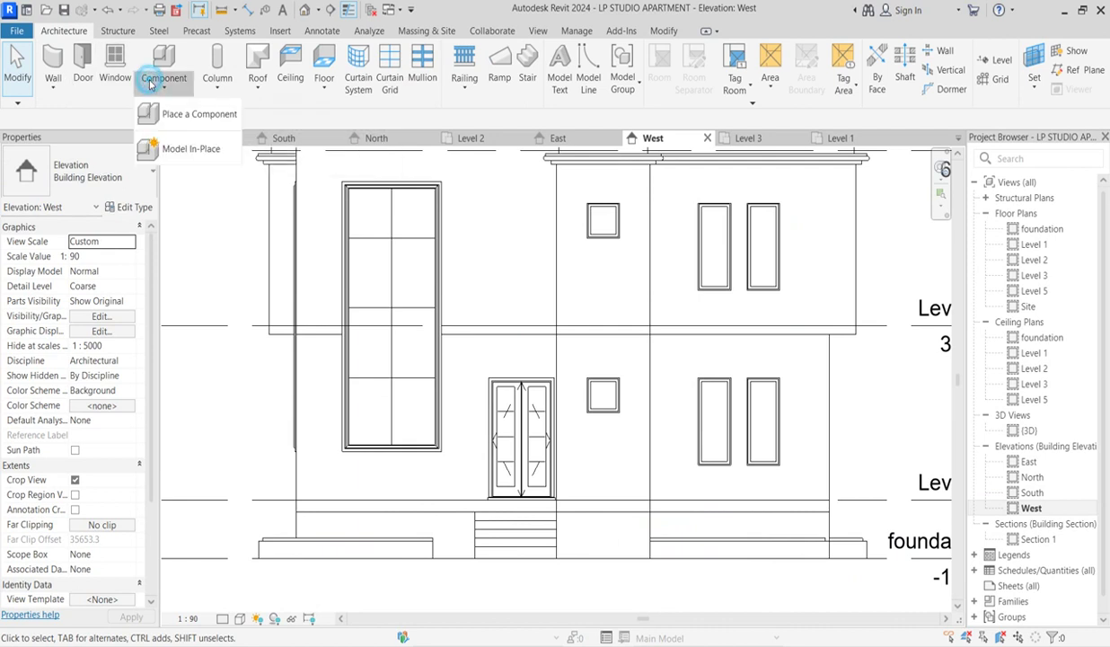
click(186, 149)
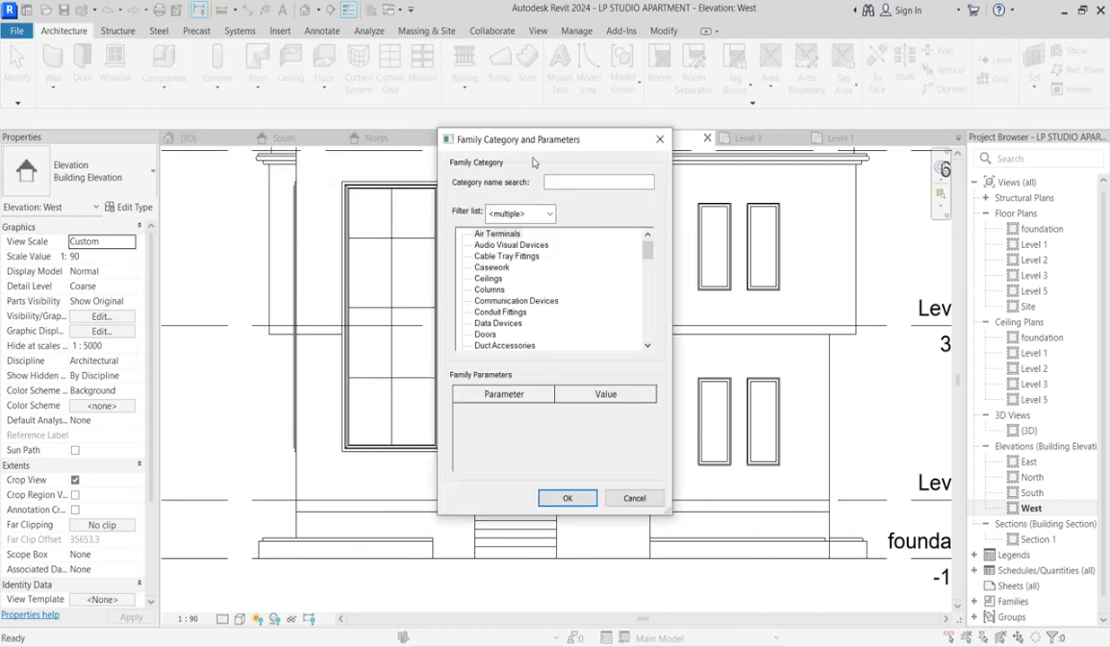
click(665, 139)
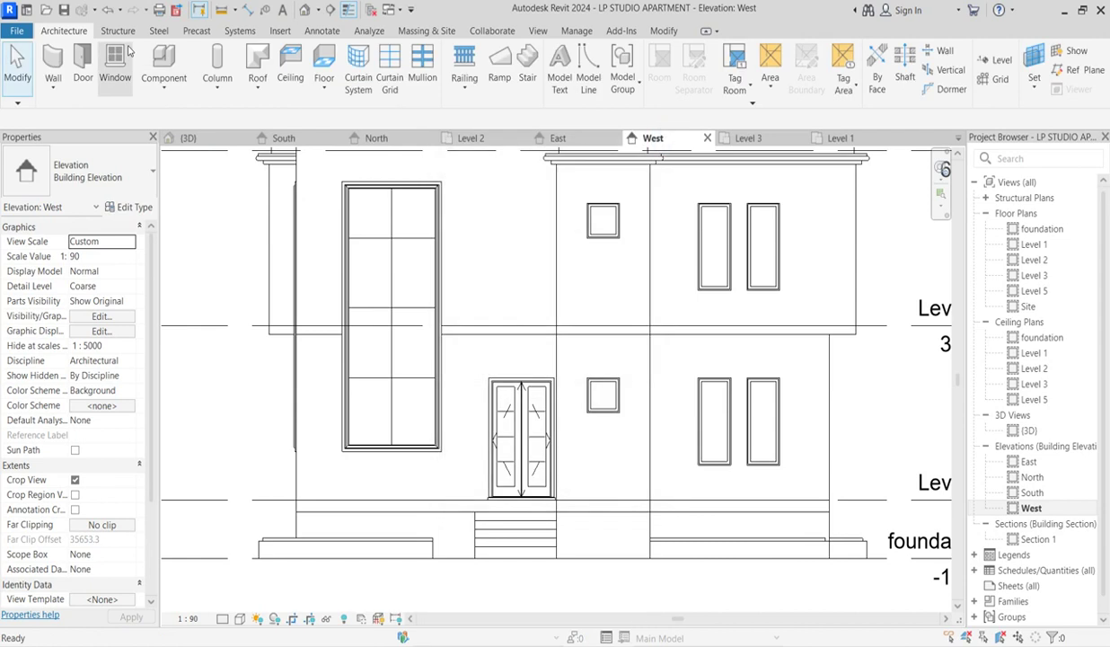
Load the Scarlet Oak - 12.5 Meters 5 site component and open the foundation plan.
click(419, 34)
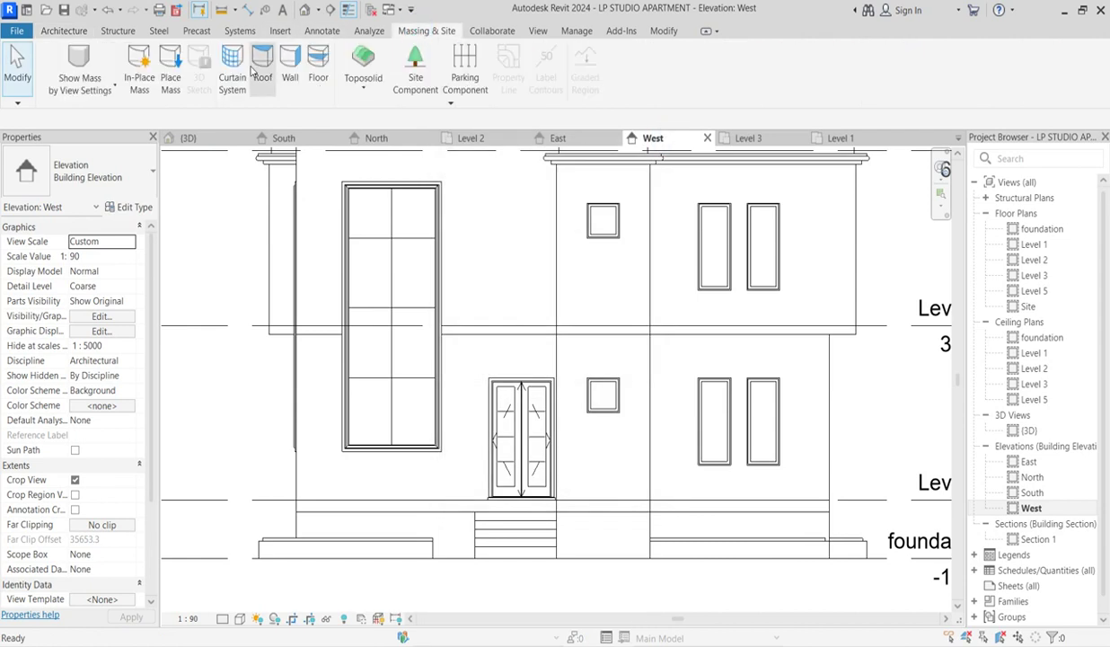
click(424, 74)
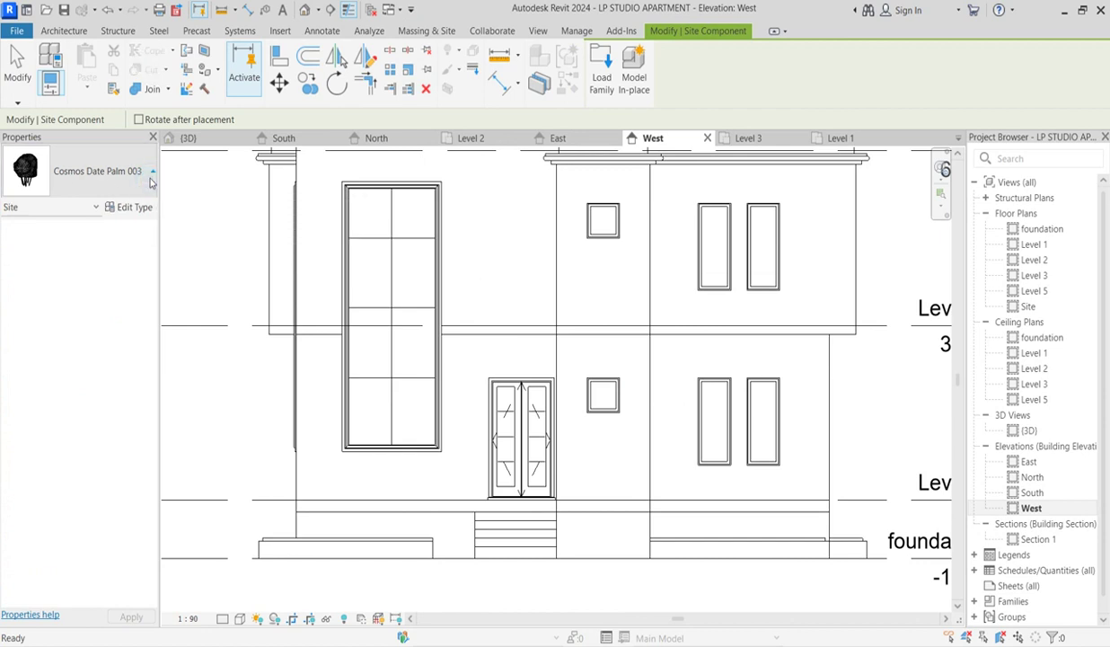
click(146, 174)
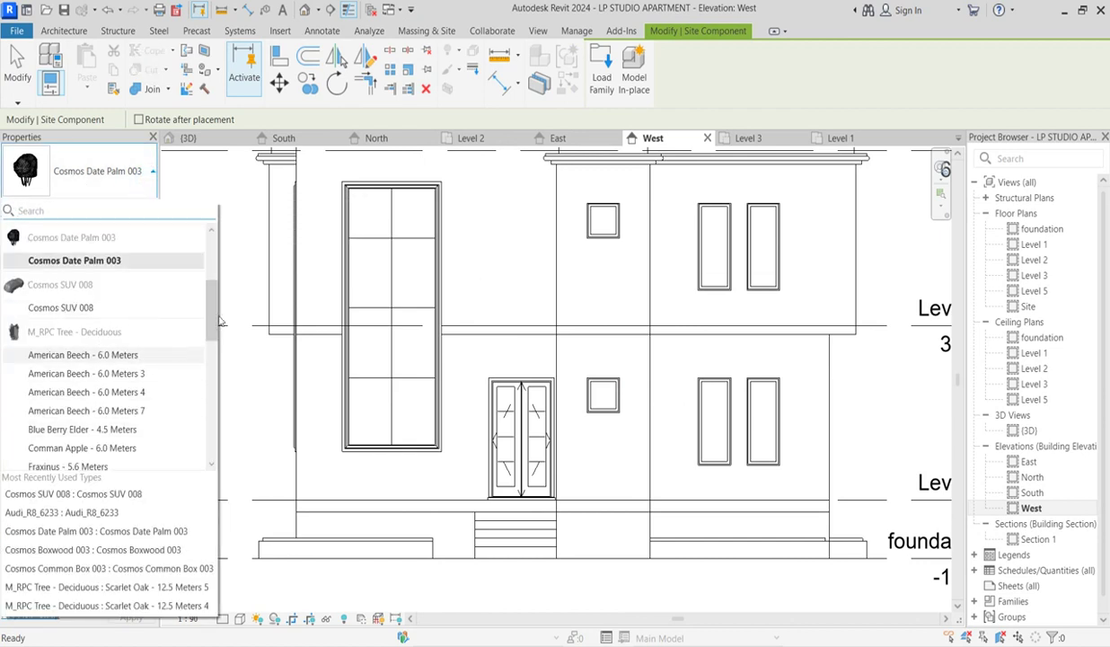
drag(216, 332, 213, 413)
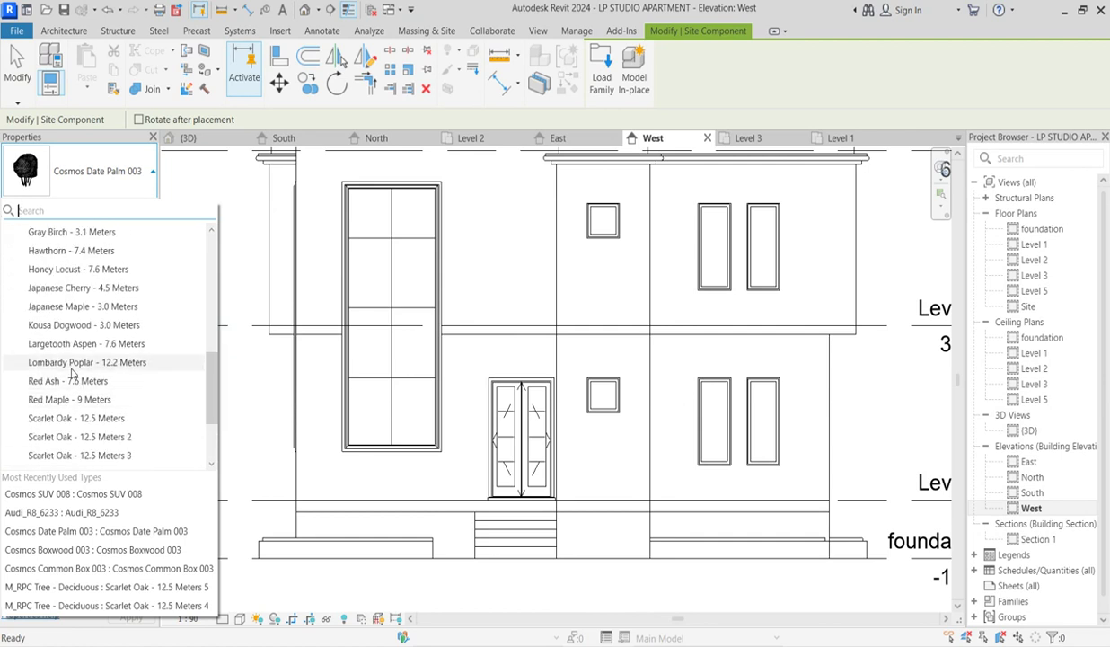
scroll(77, 296, up, 5)
scroll(88, 372, down, 3)
scroll(112, 281, up, 3)
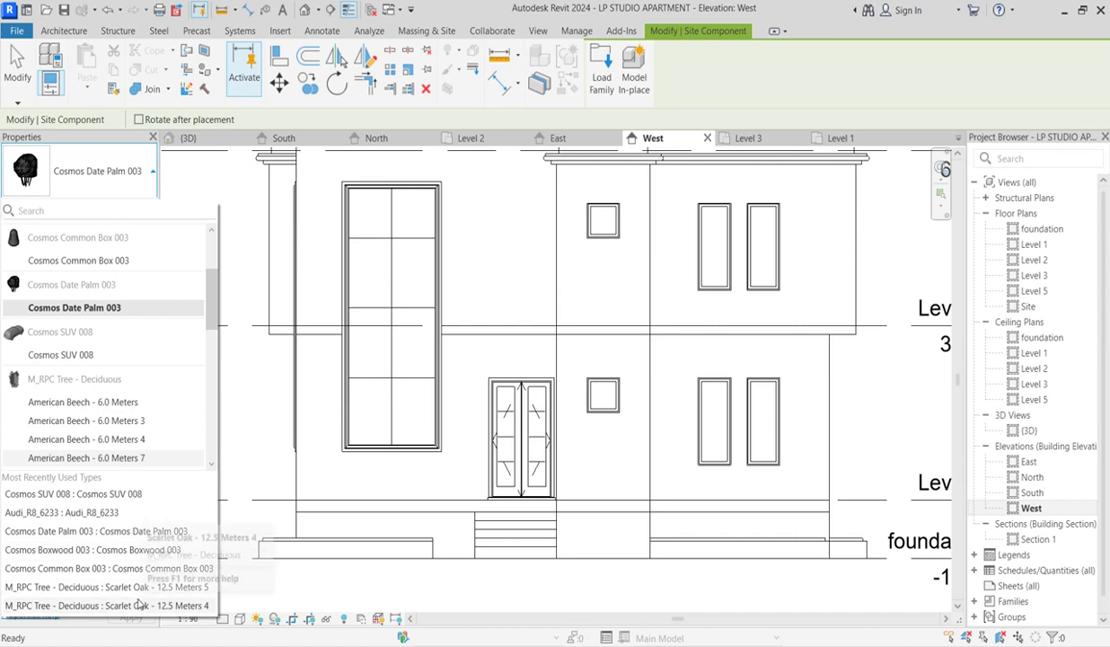
click(112, 587)
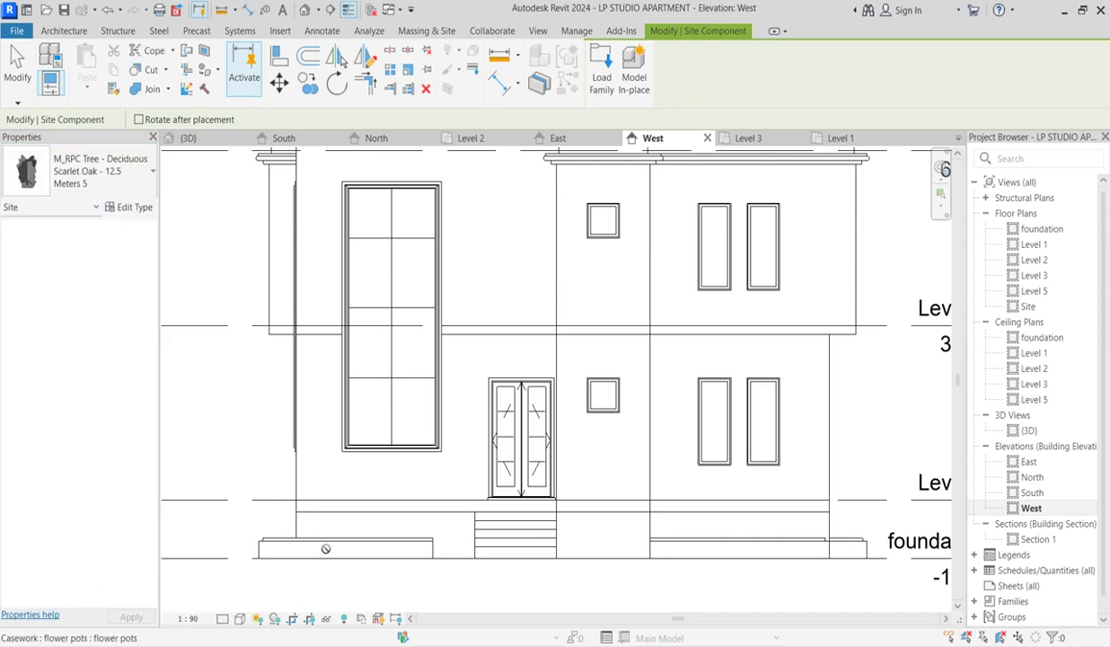
double_click(1040, 230)
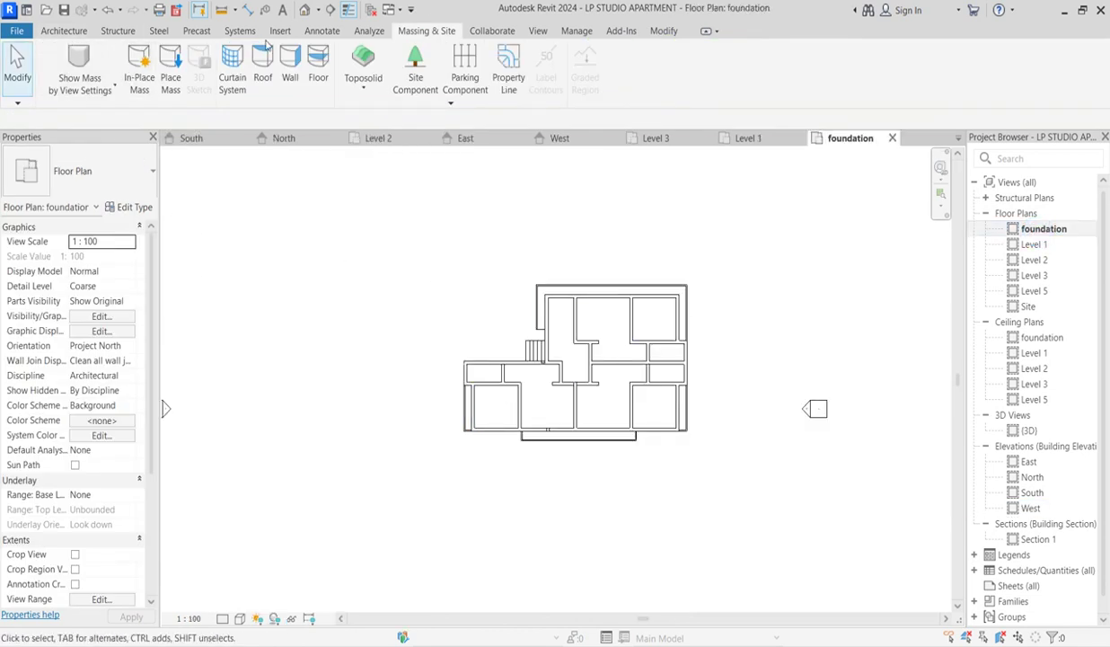
Place three Scarlet Oak trees in the corner planter on the foundation plan.
click(415, 77)
scroll(561, 298, up, 5)
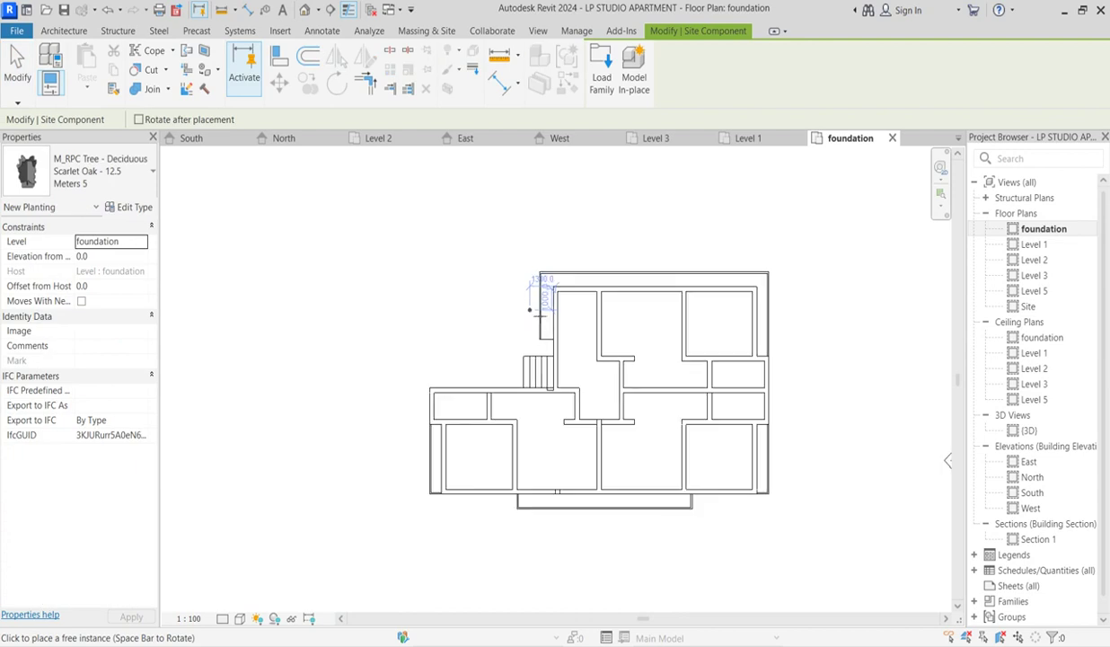
scroll(562, 301, up, 2)
scroll(558, 303, up, 3)
scroll(561, 292, down, 3)
scroll(566, 234, down, 1)
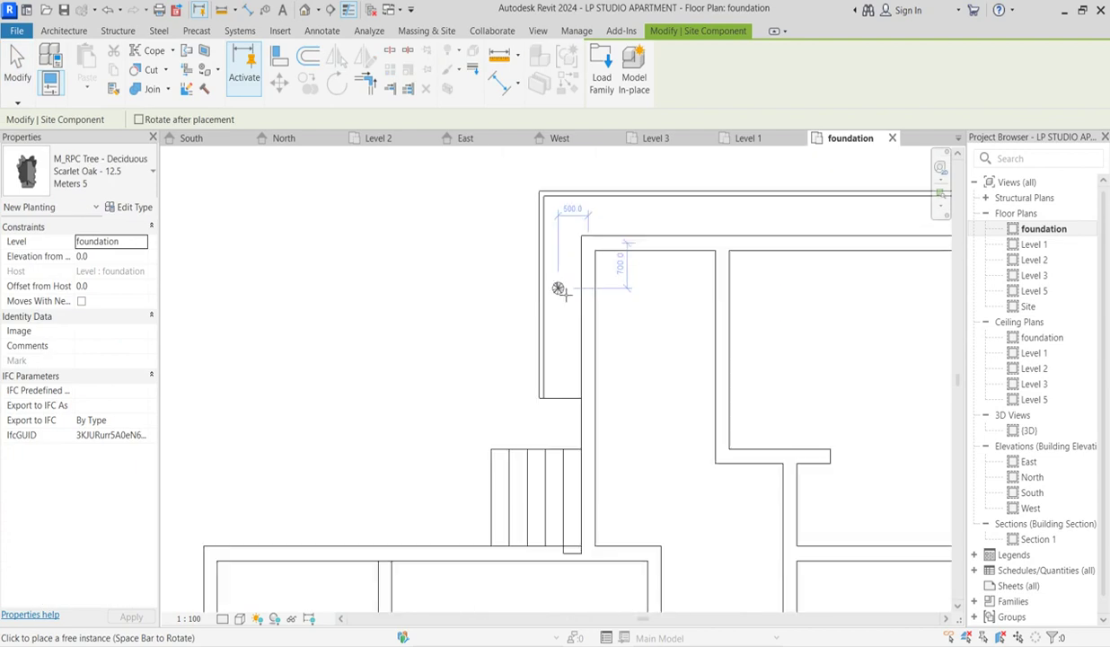
click(560, 218)
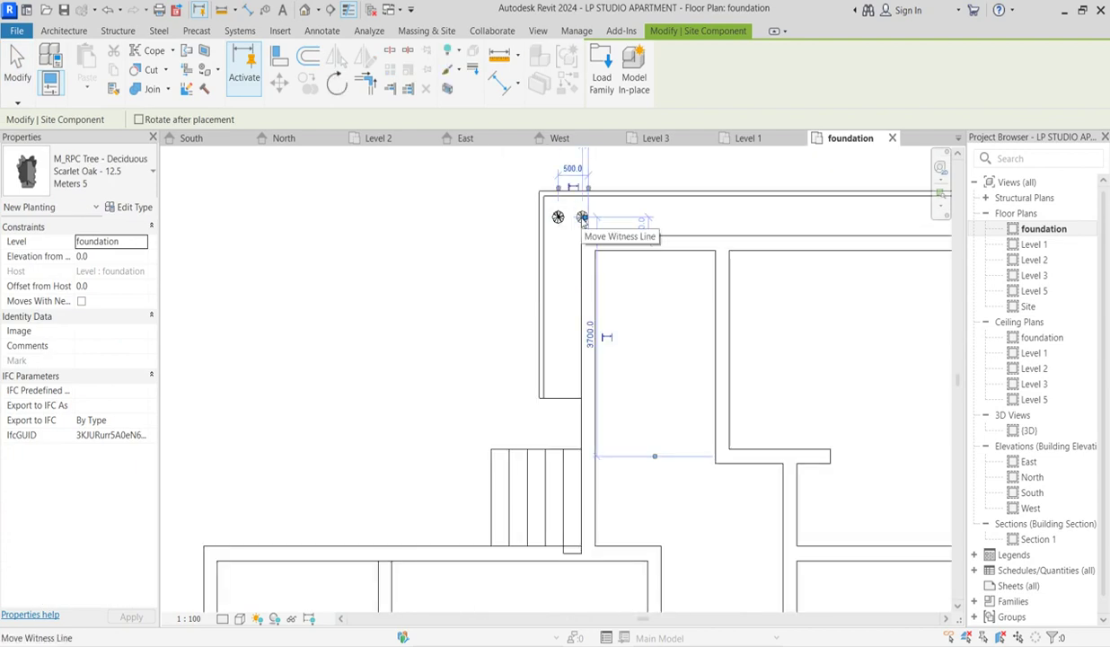
scroll(582, 218, up, 3)
click(558, 219)
click(506, 289)
scroll(506, 290, down, 3)
Open the 3D view and zoom to inspect the planted trees.
double_click(1021, 431)
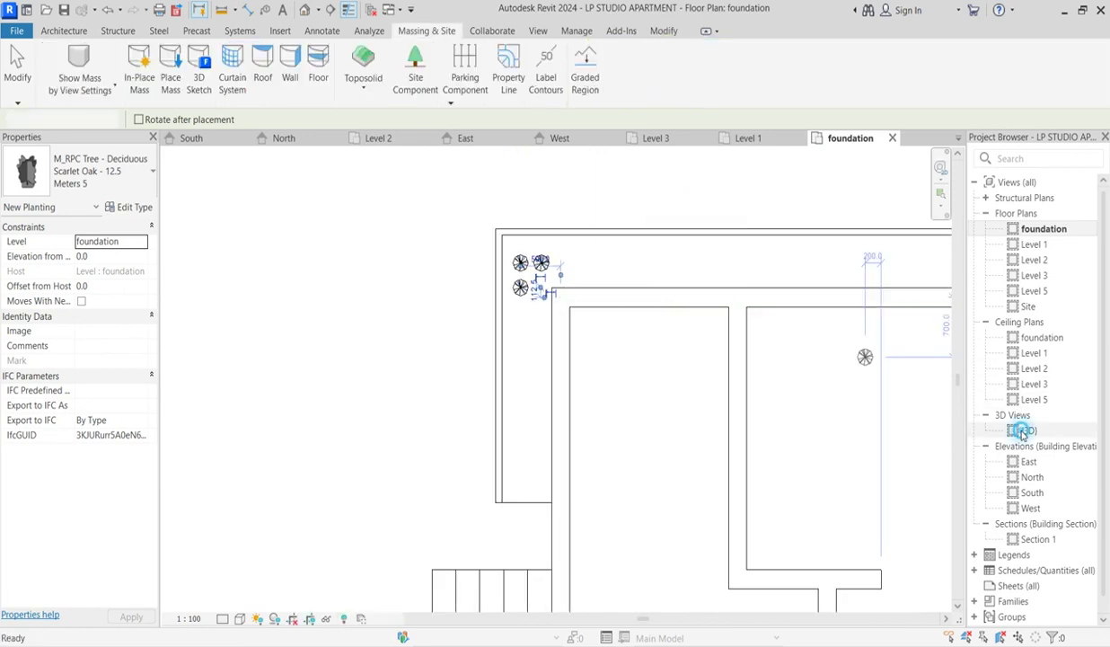
scroll(442, 536, down, 3)
scroll(442, 536, up, 5)
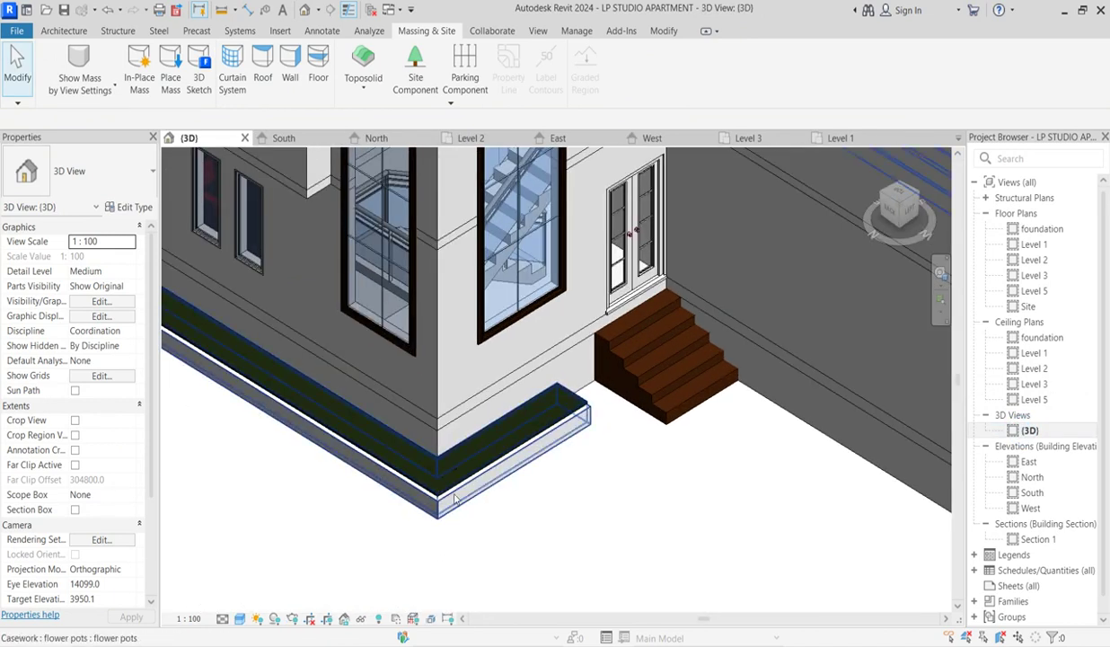
On the foundation plan, select the three planter trees.
double_click(1042, 229)
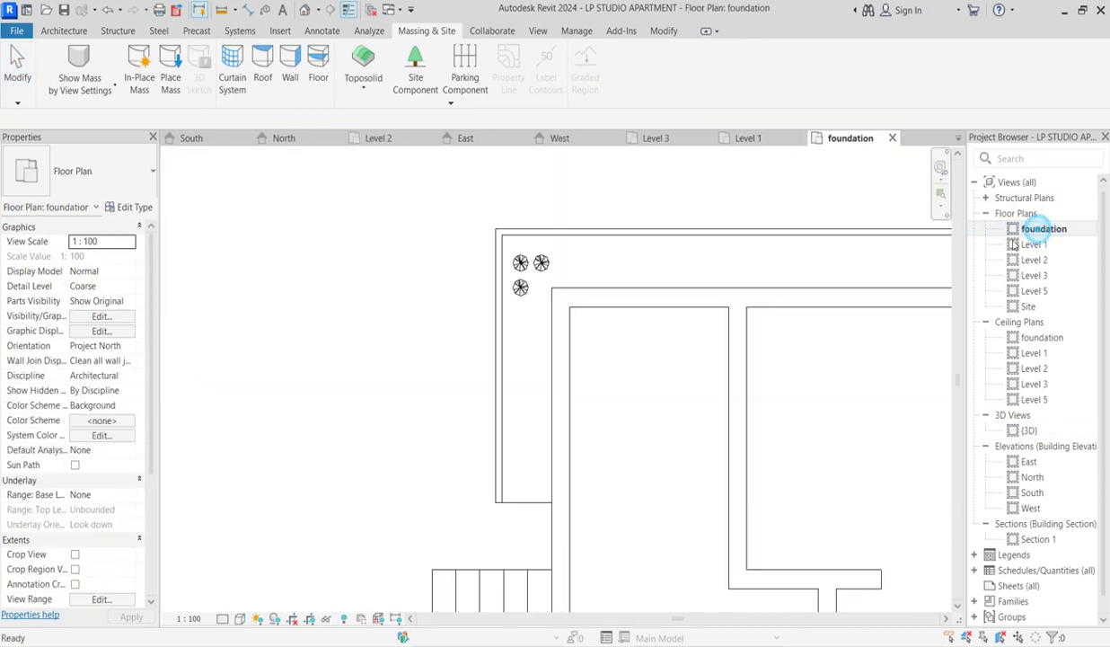
click(520, 287)
scroll(519, 270, up, 3)
ctrl+click(529, 256)
ctrl+click(576, 256)
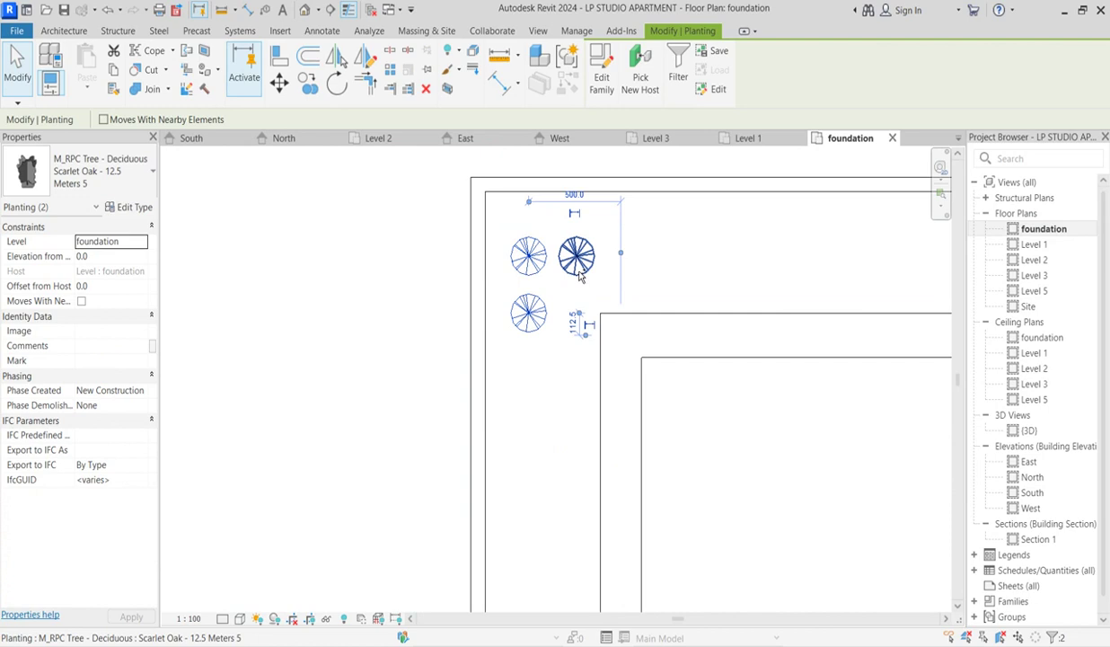
Set the Scarlet Oak type's Height to 900 and check the trees in 3D.
click(110, 257)
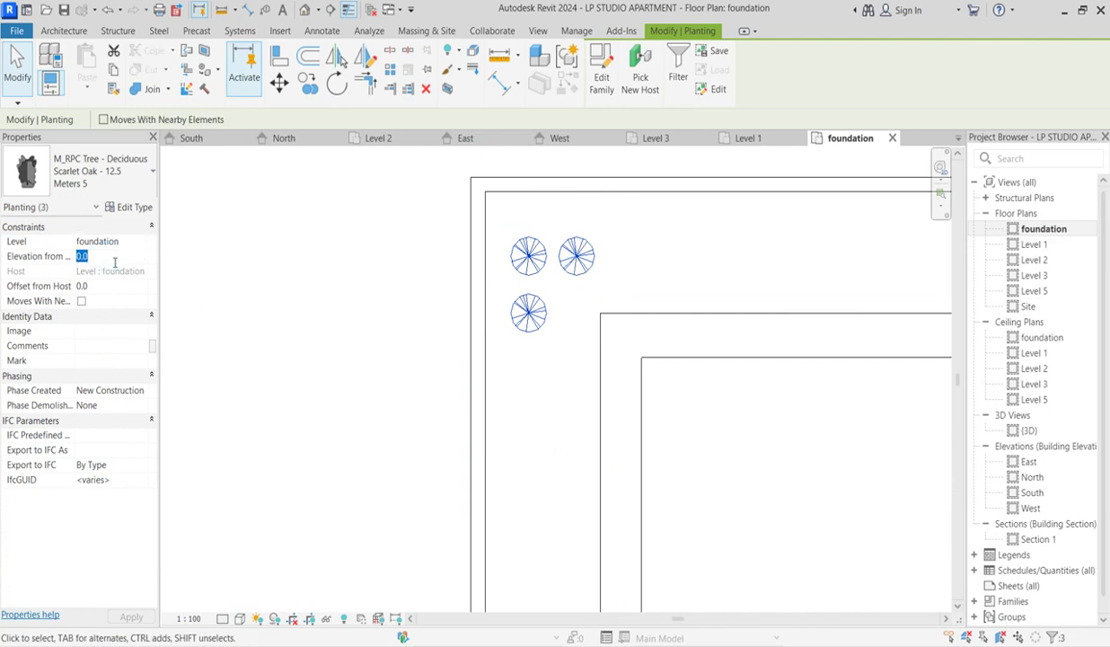
click(132, 208)
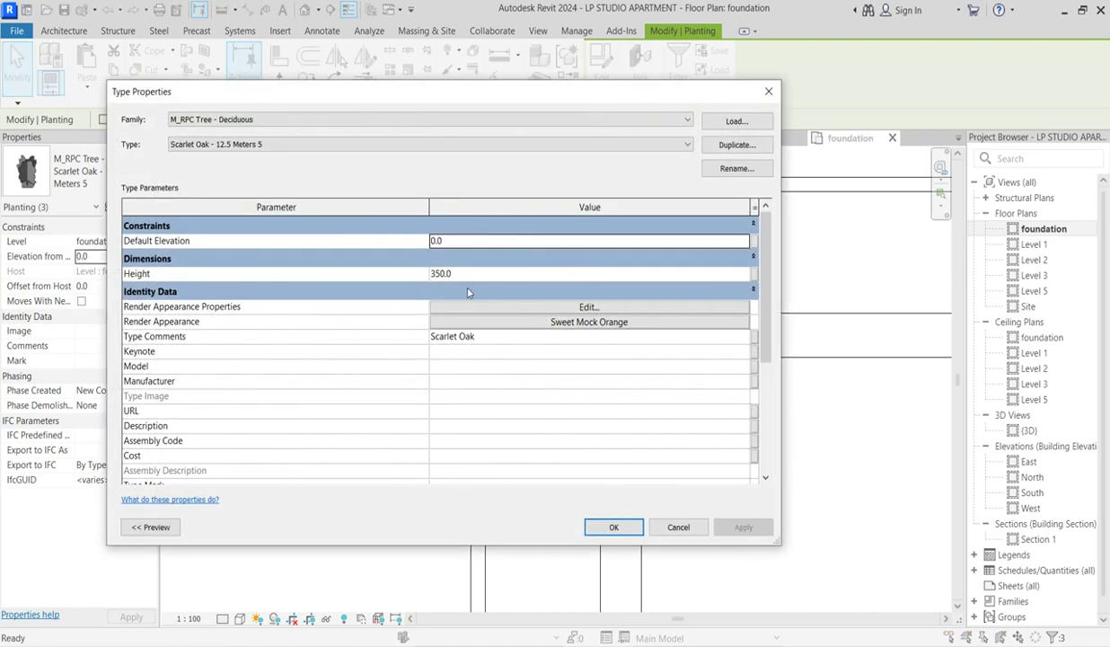
click(482, 273)
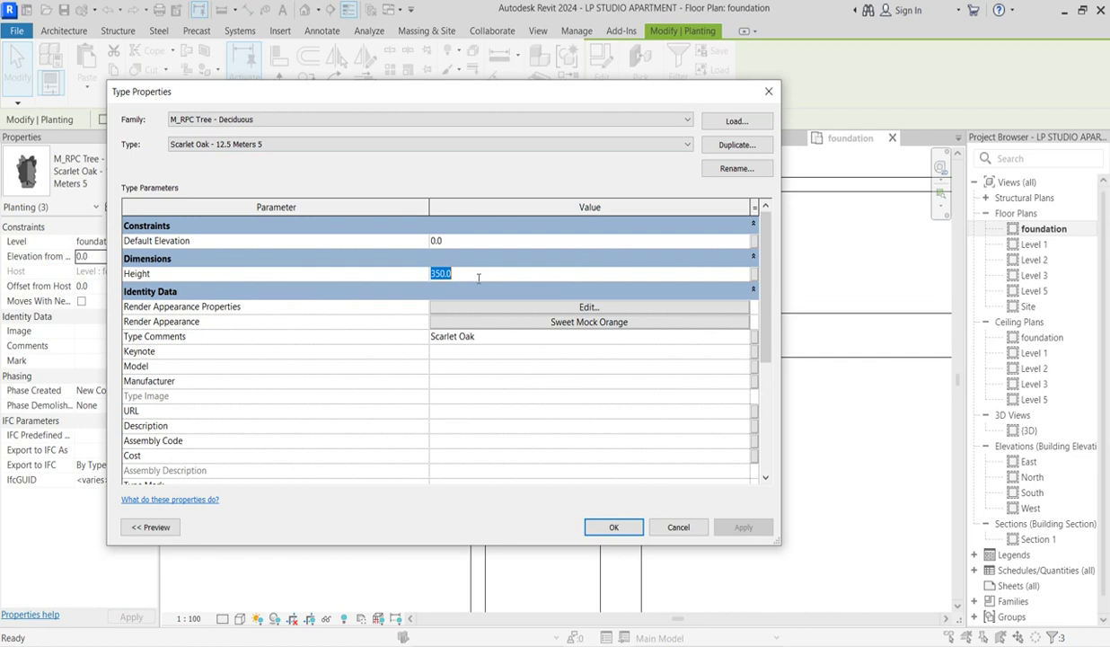
click(614, 528)
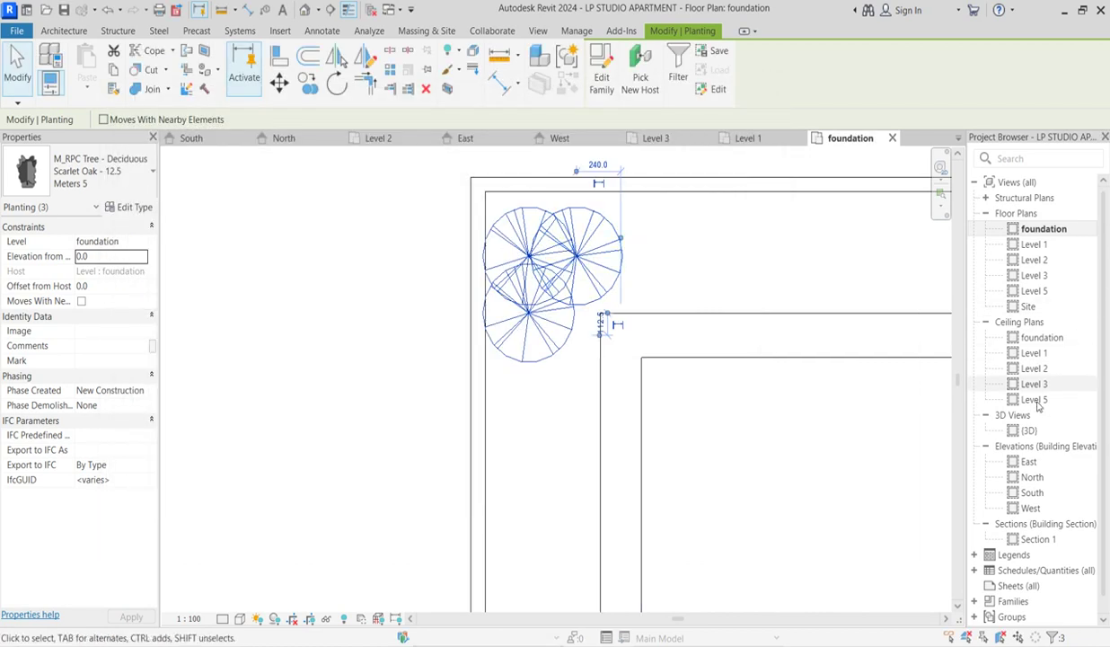
double_click(1029, 431)
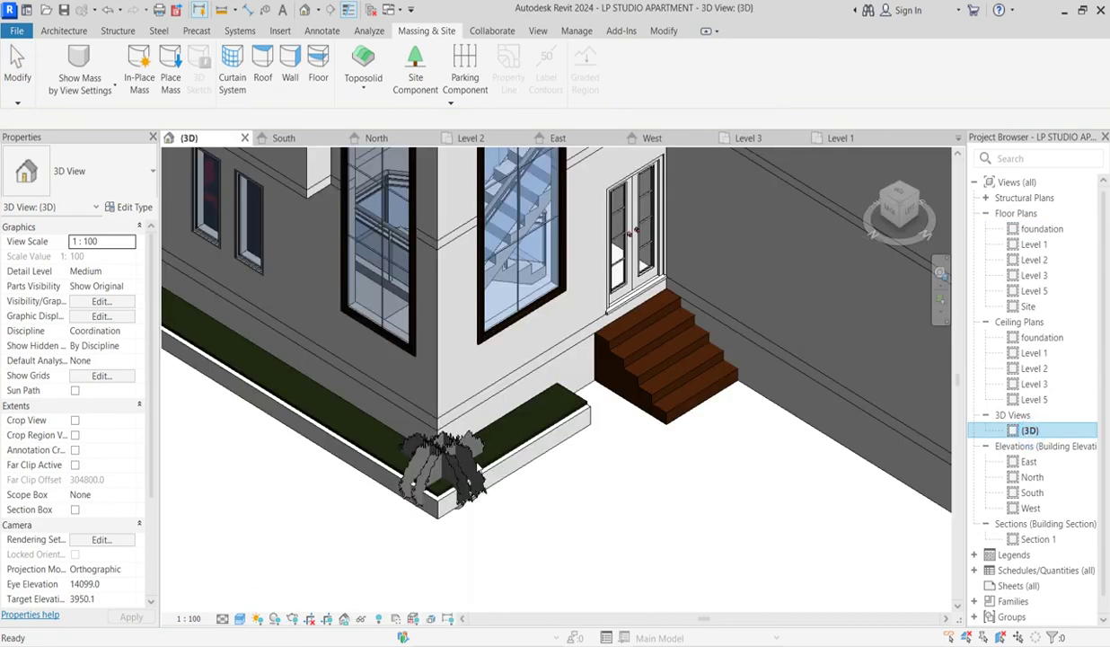
Raise the three Scarlet Oak trees in 60-unit steps to 300.0 offset, checked in the West elevation.
scroll(486, 464, up, 2)
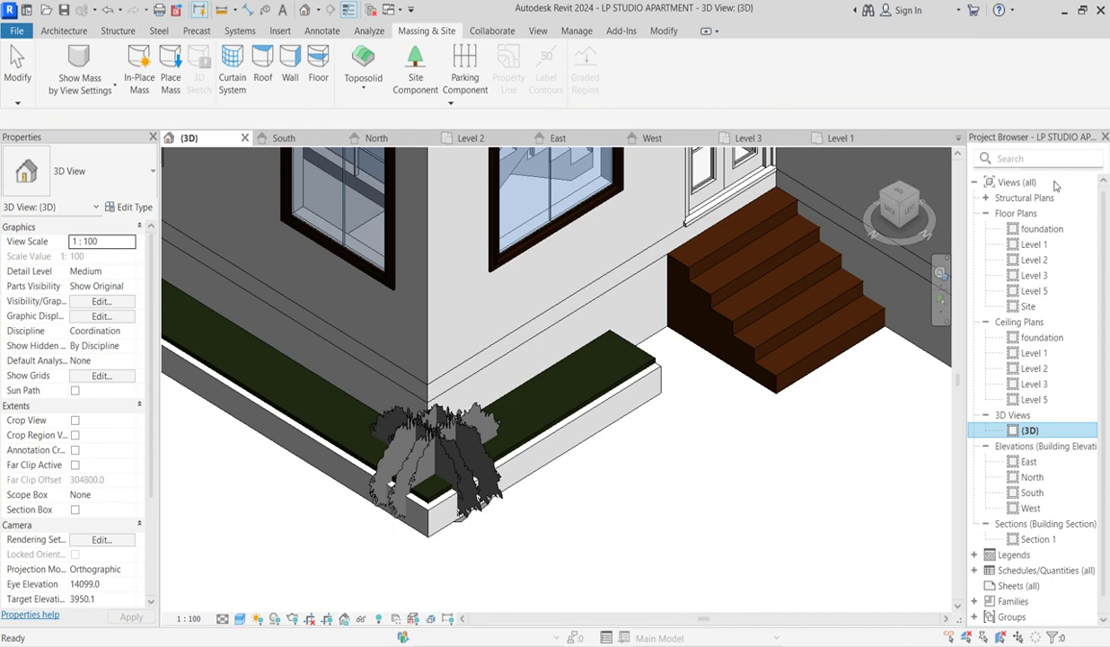
double_click(1042, 228)
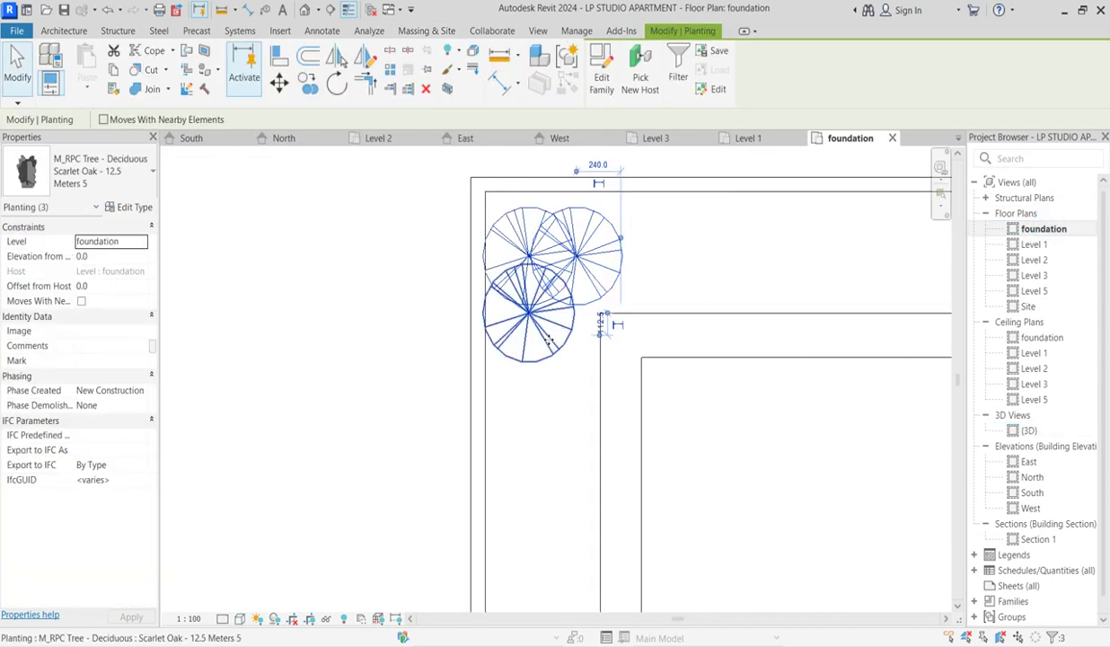
click(112, 257)
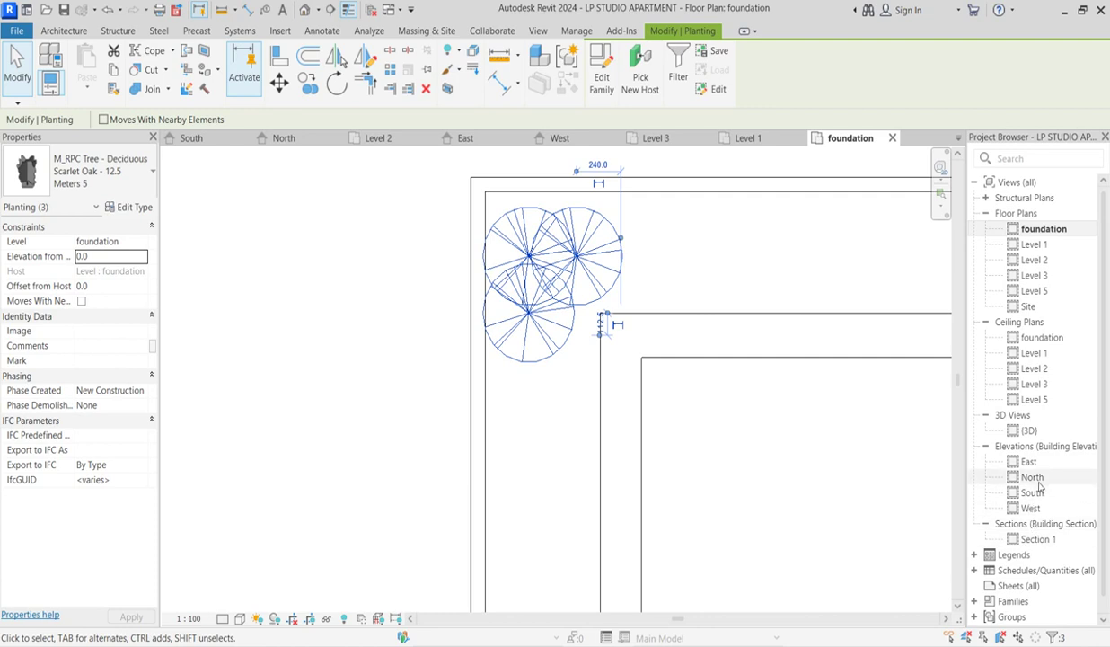
double_click(1030, 507)
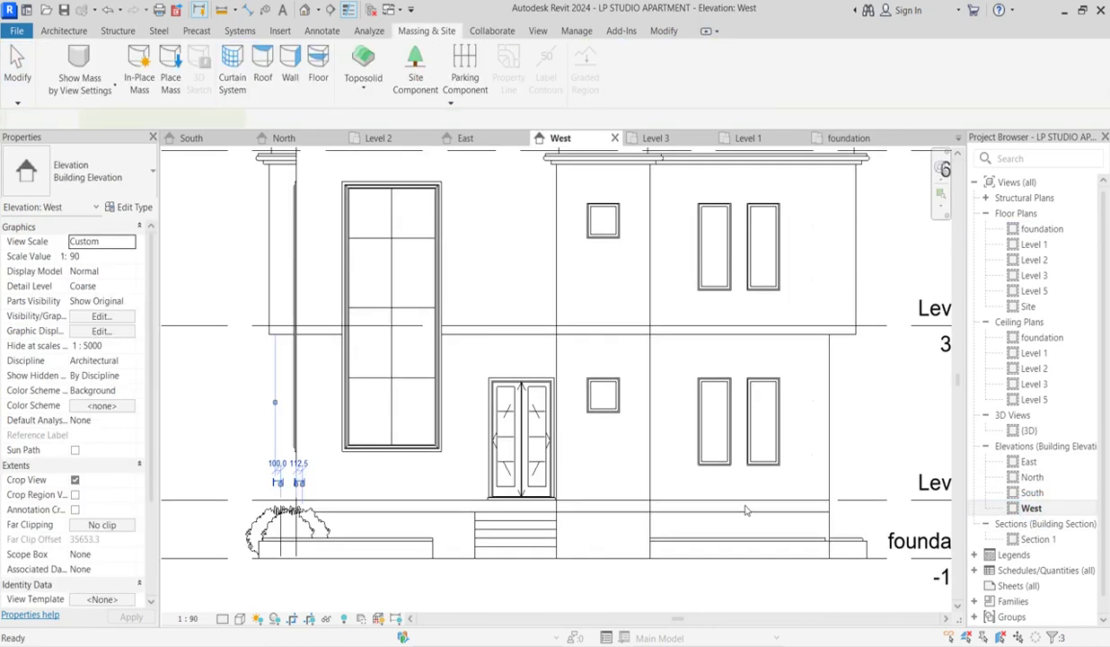
key(Up)
key(Up)
key(Up)
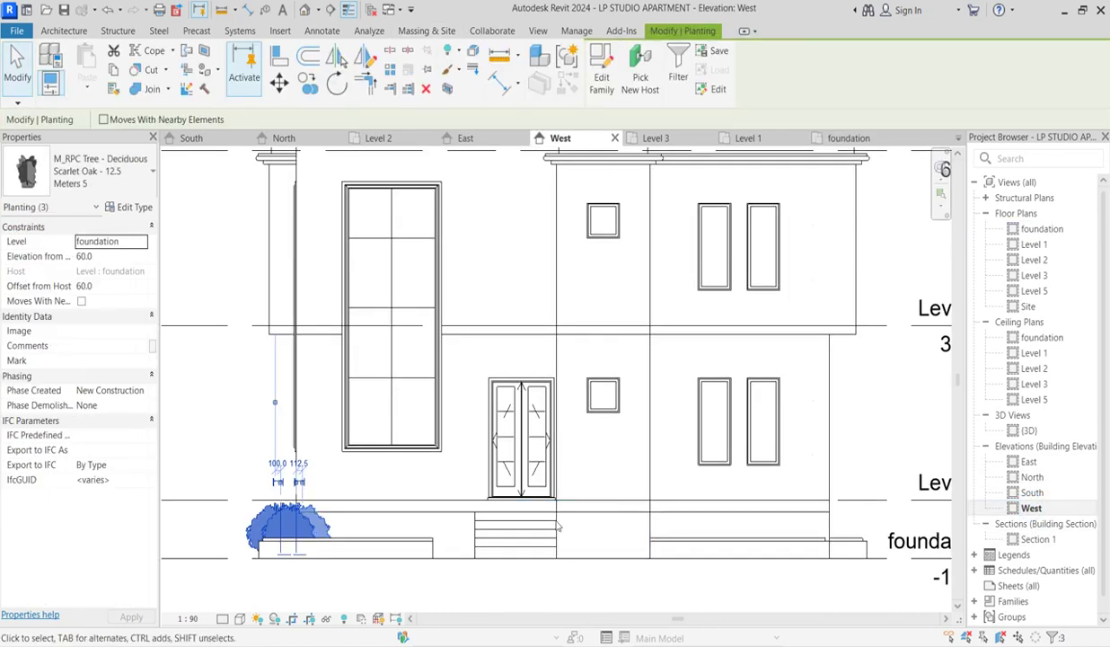
key(Up)
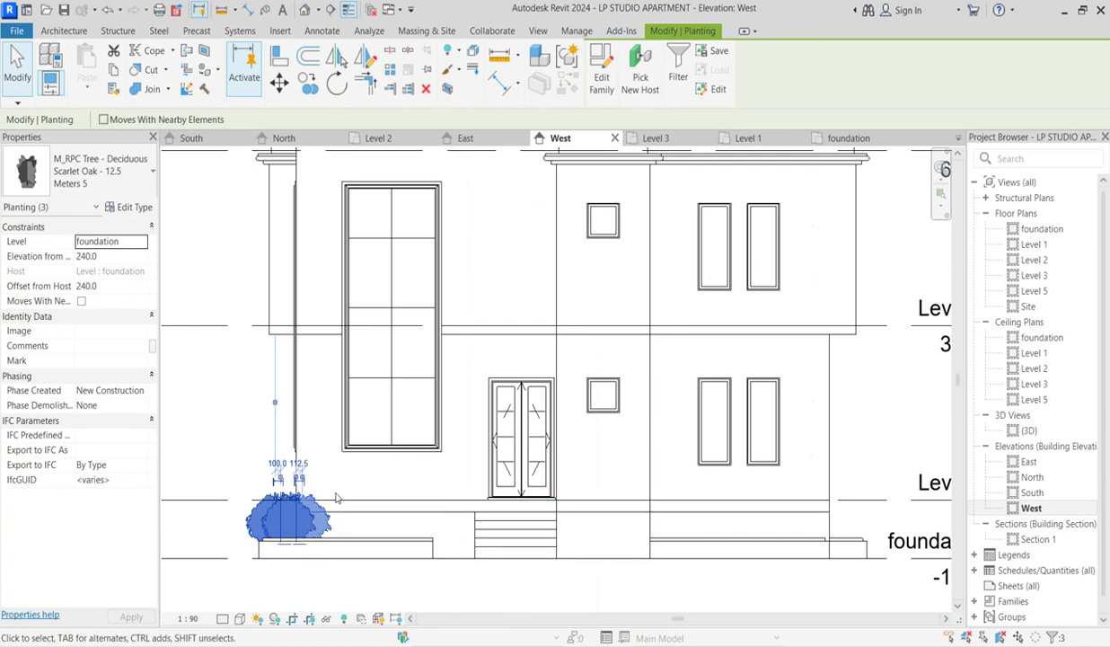
key(Up)
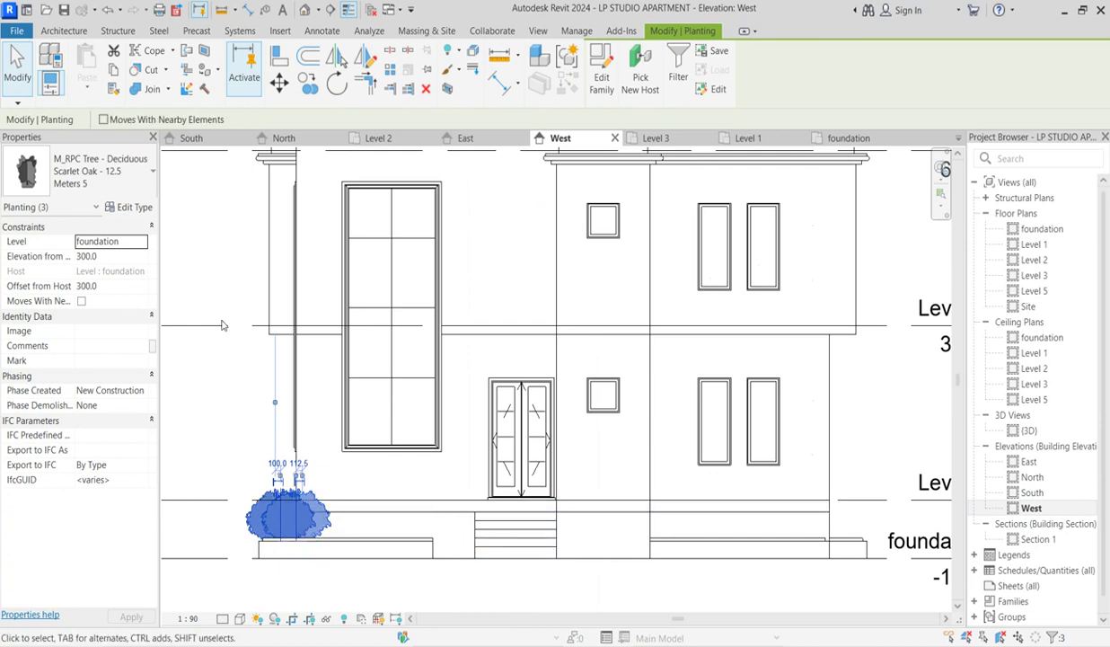
Deselect the trees, return to the {3D} view and set its visual style to Realistic.
click(217, 284)
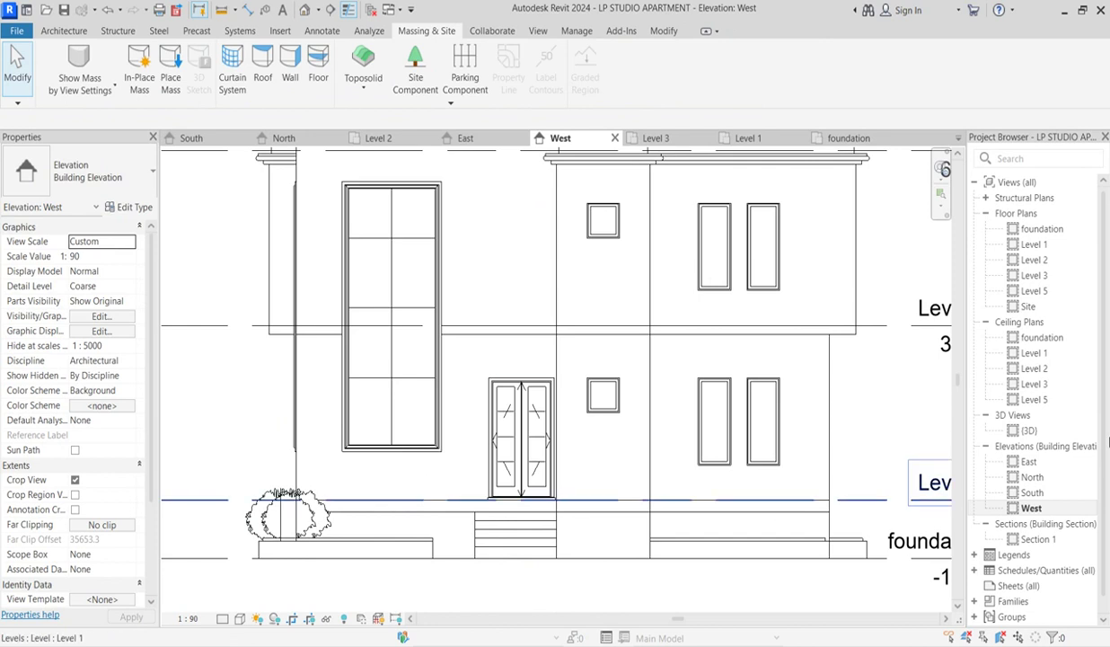
click(1030, 431)
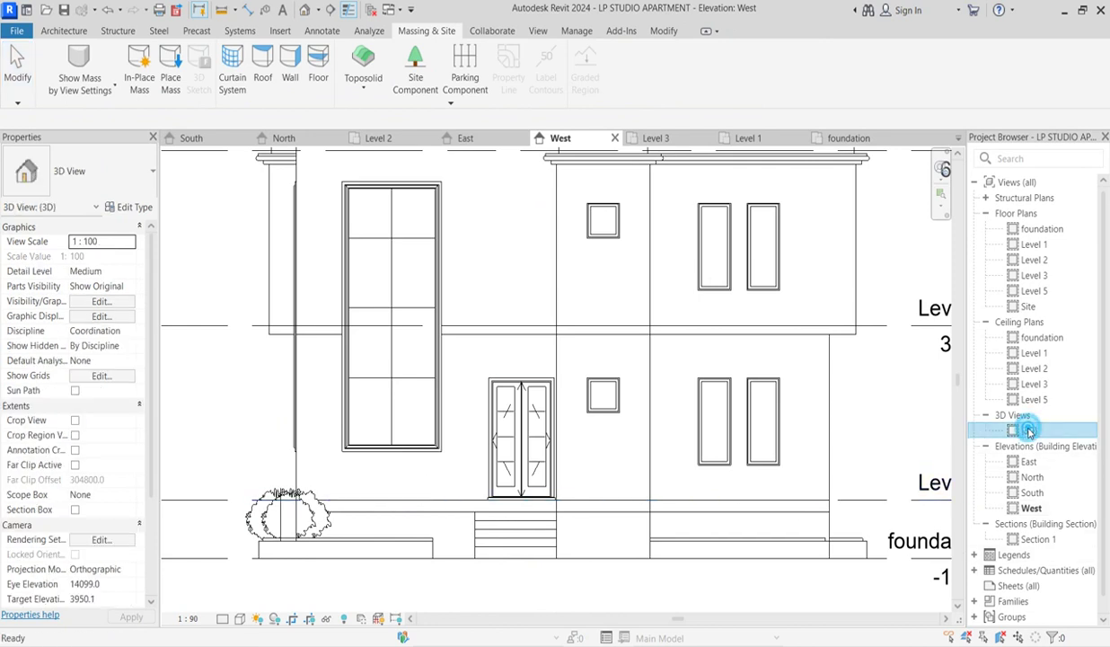
click(808, 470)
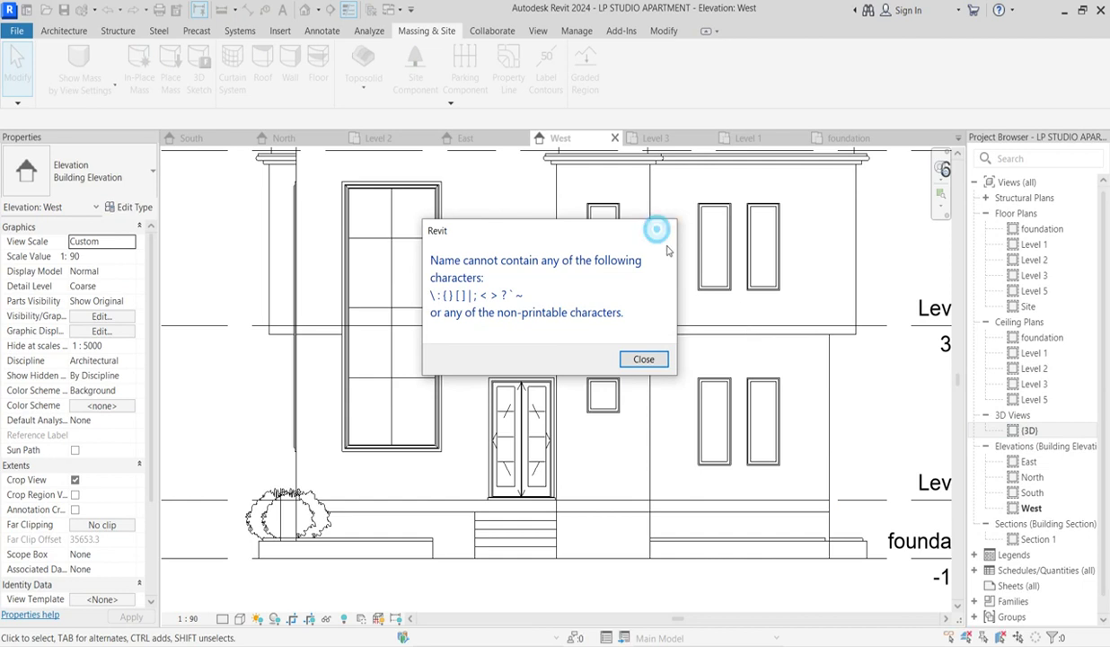
click(664, 230)
double_click(1030, 431)
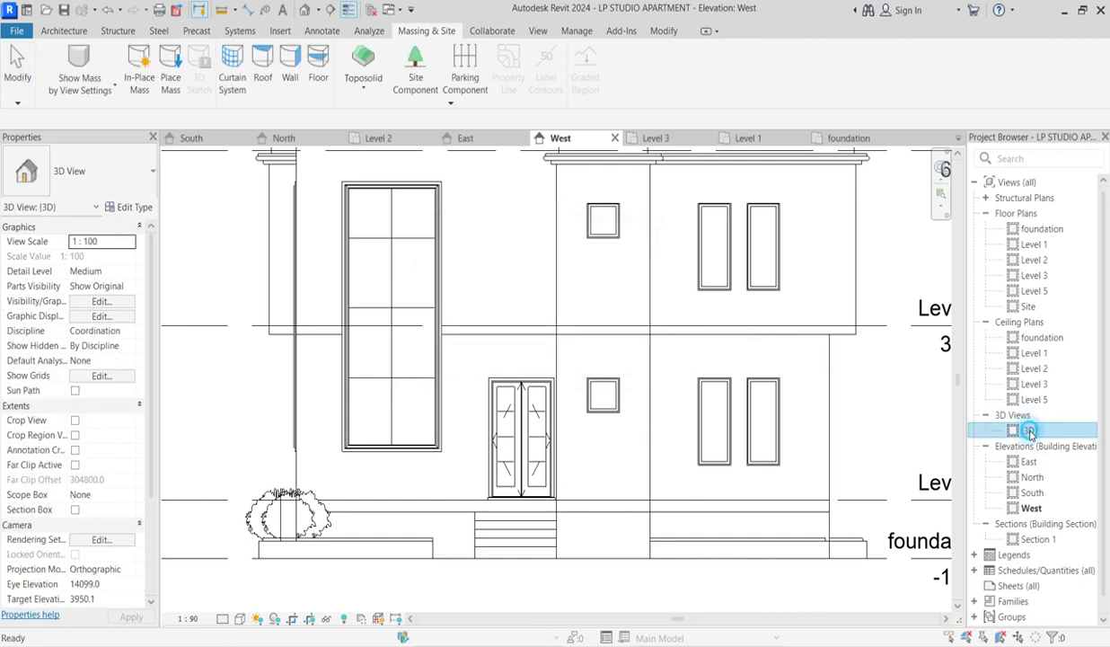
scroll(651, 534, up, 2)
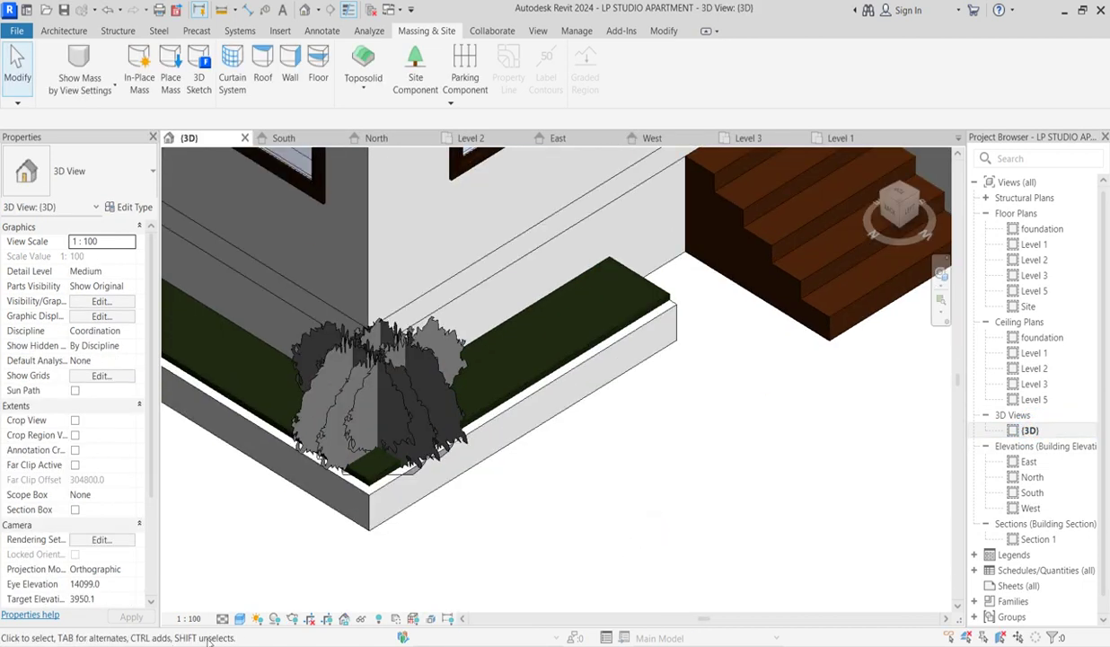
click(239, 619)
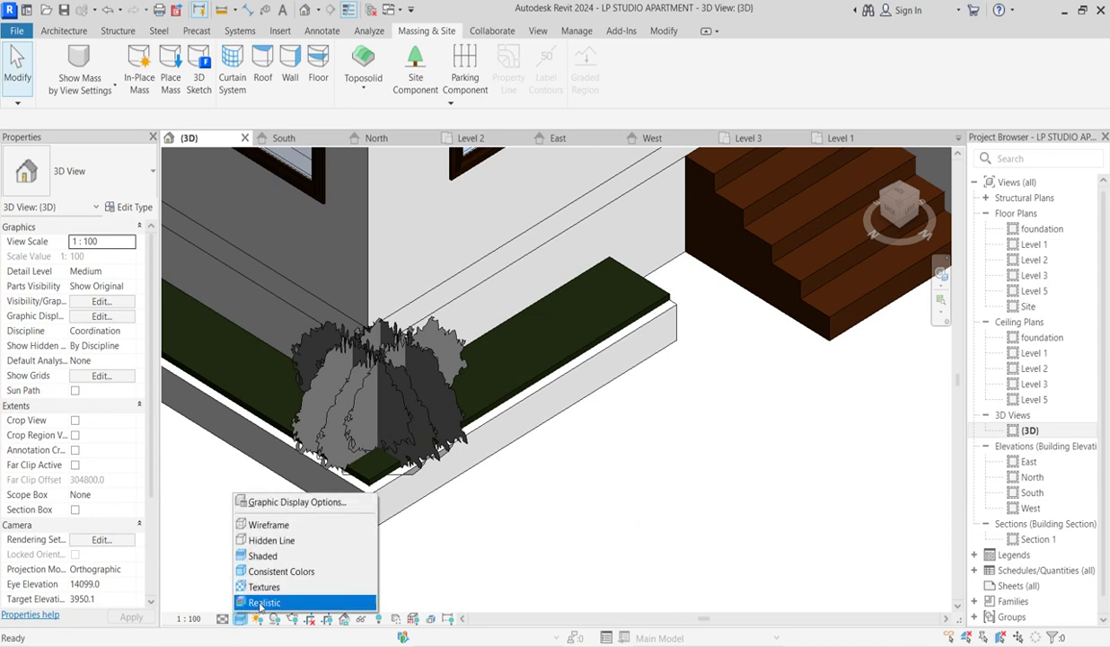
click(260, 604)
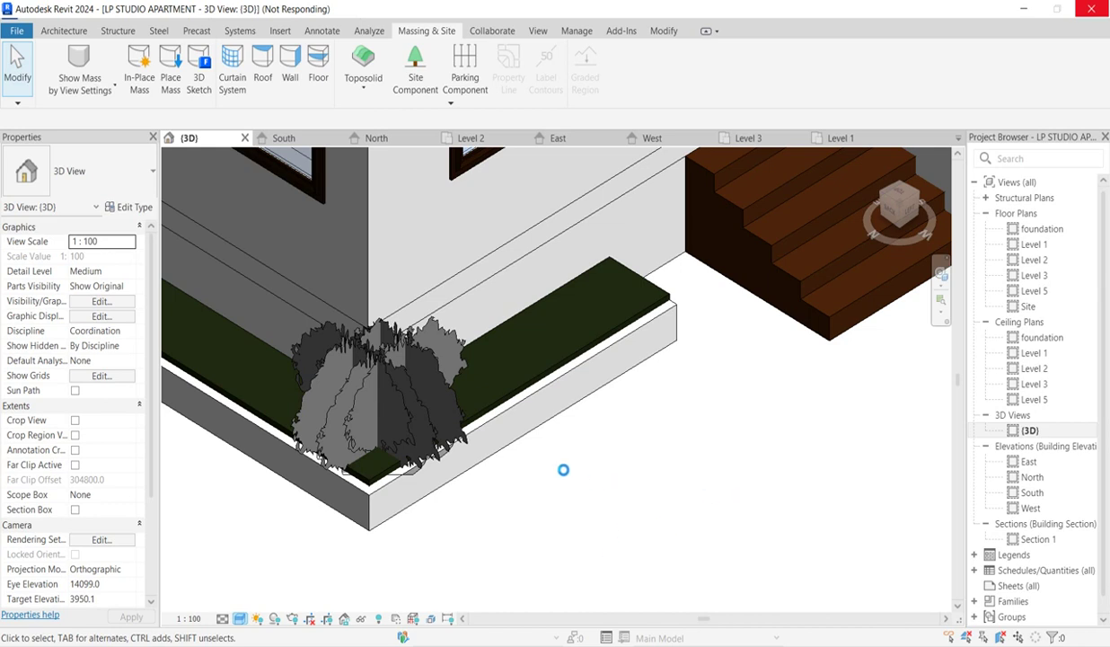
Give the Scarlet Oak type the Rhododendron render appearance from the Shrubs & Grasses library.
click(444, 448)
scroll(437, 387, up, 4)
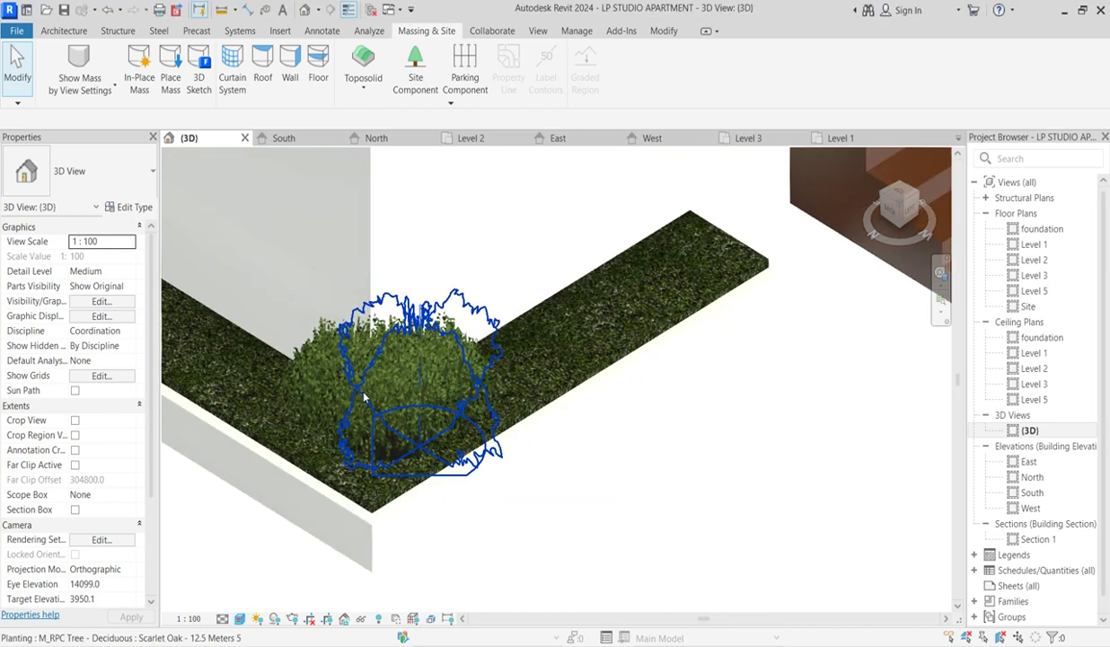
scroll(438, 387, up, 2)
scroll(461, 382, down, 4)
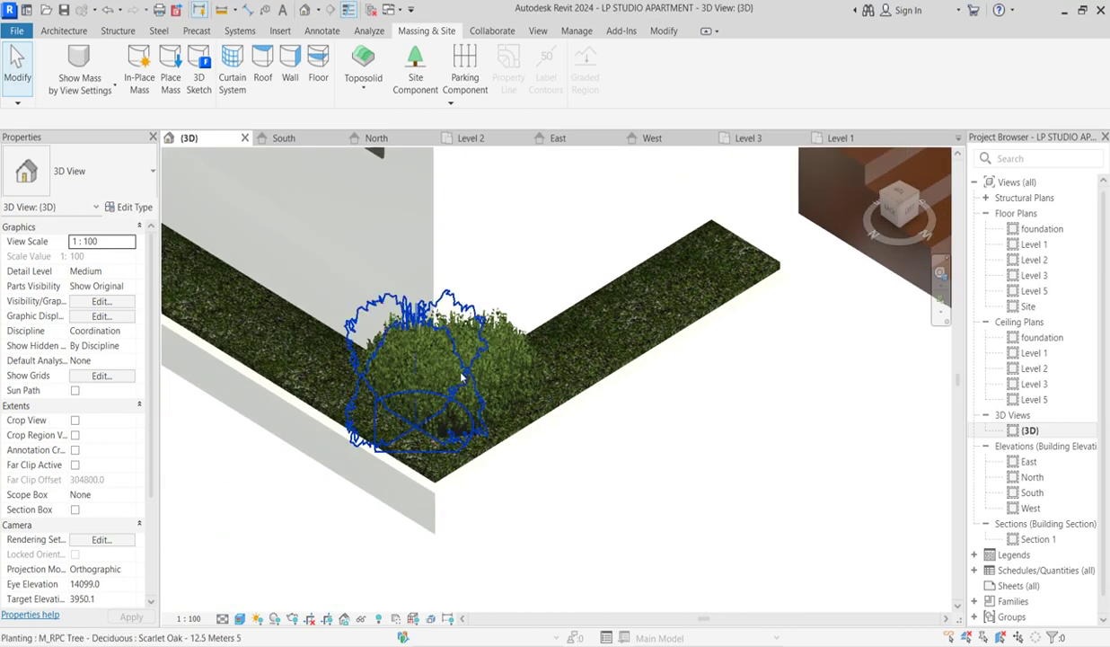
click(462, 372)
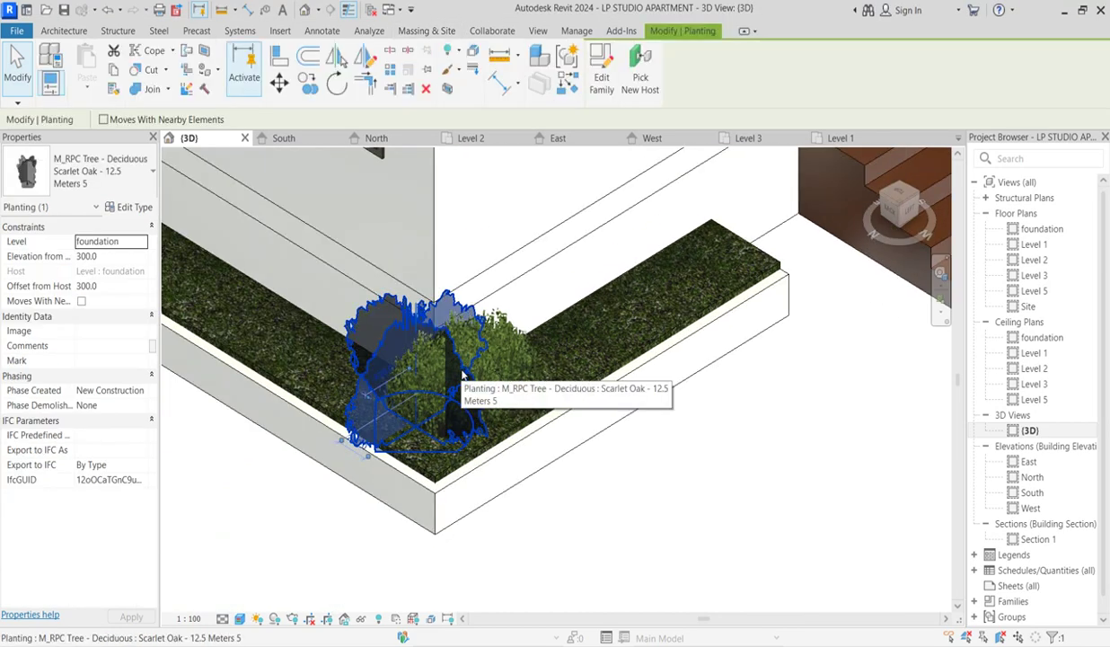
click(131, 207)
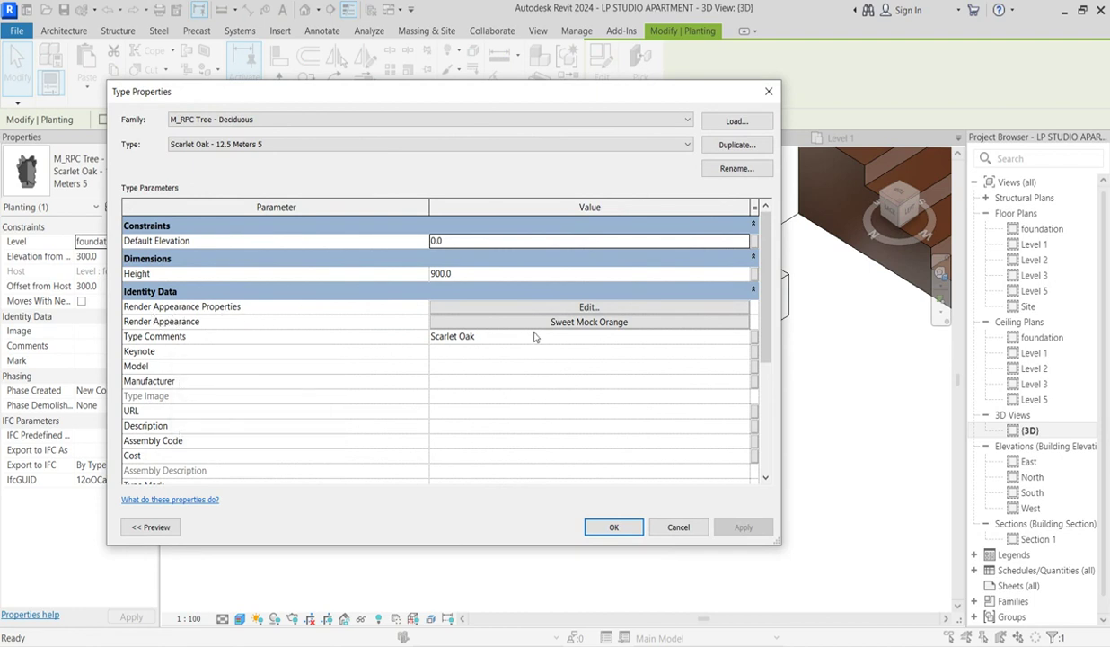
click(600, 322)
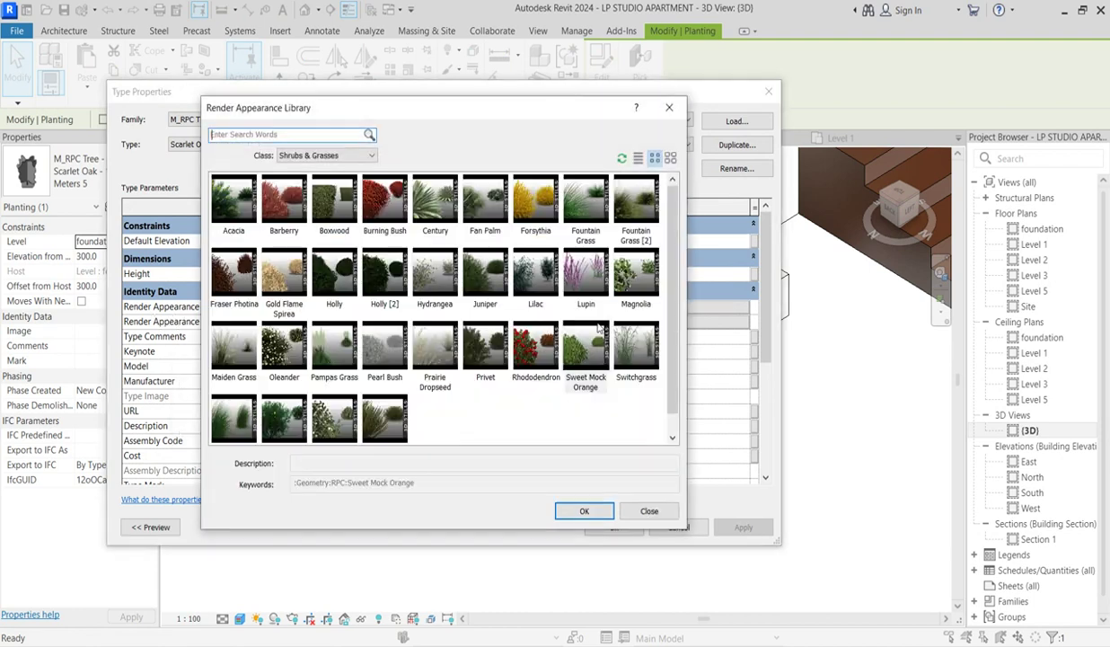
click(368, 156)
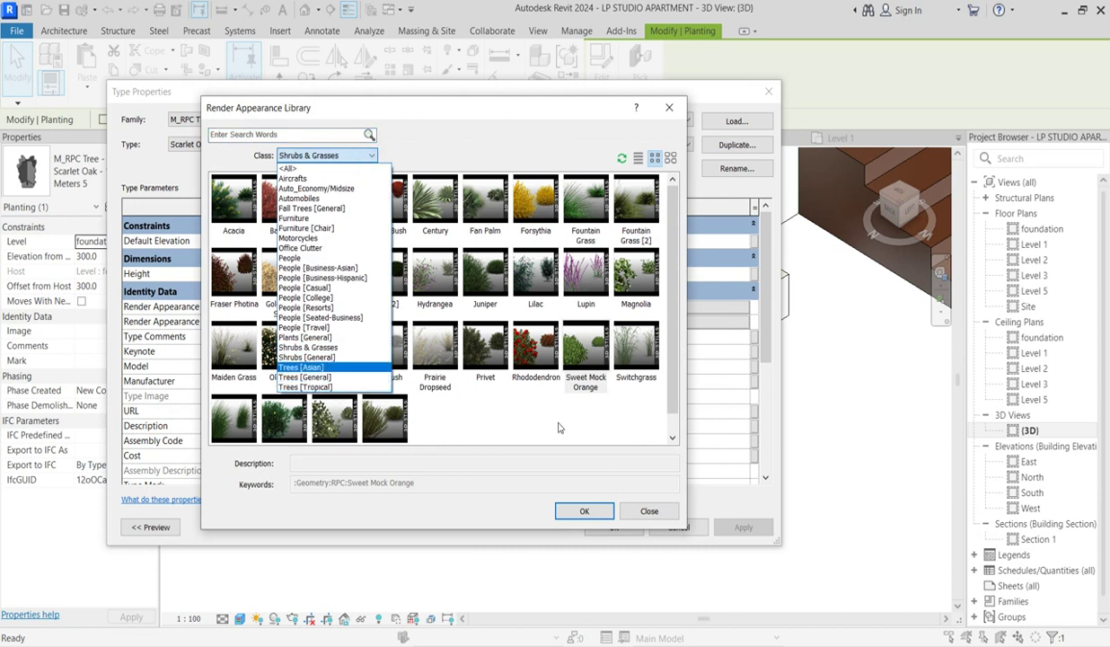
click(558, 428)
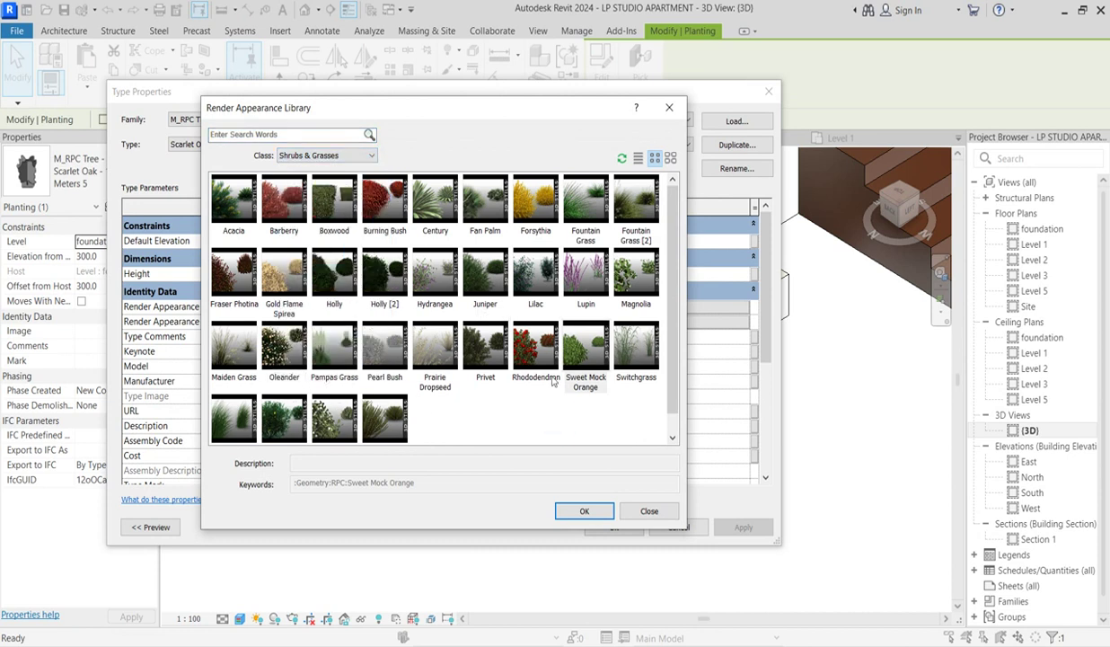
click(519, 357)
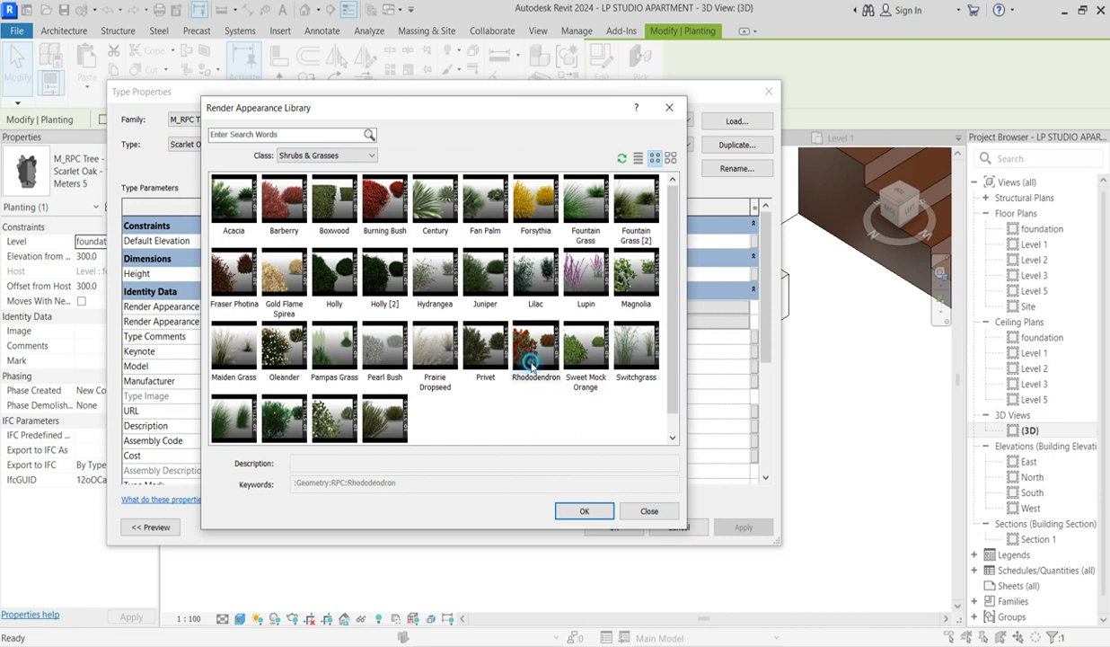
click(585, 511)
click(597, 527)
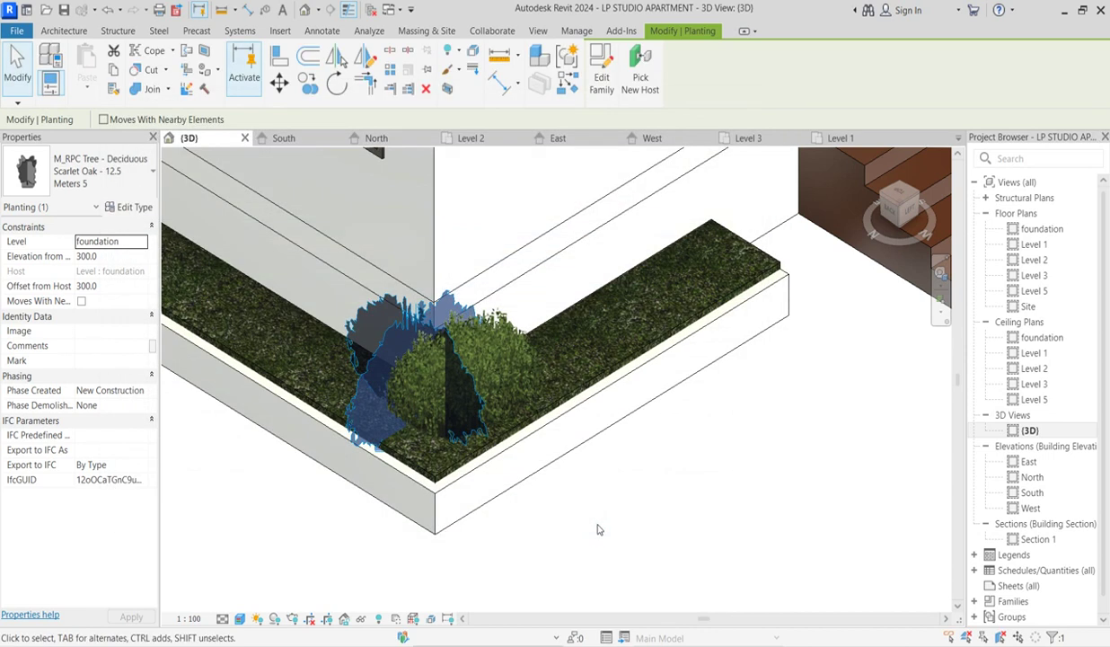
Replace the Scarlet Oak type's Rhododendron render appearance with Oleander, then deselect the planting.
click(657, 471)
scroll(565, 444, up, 2)
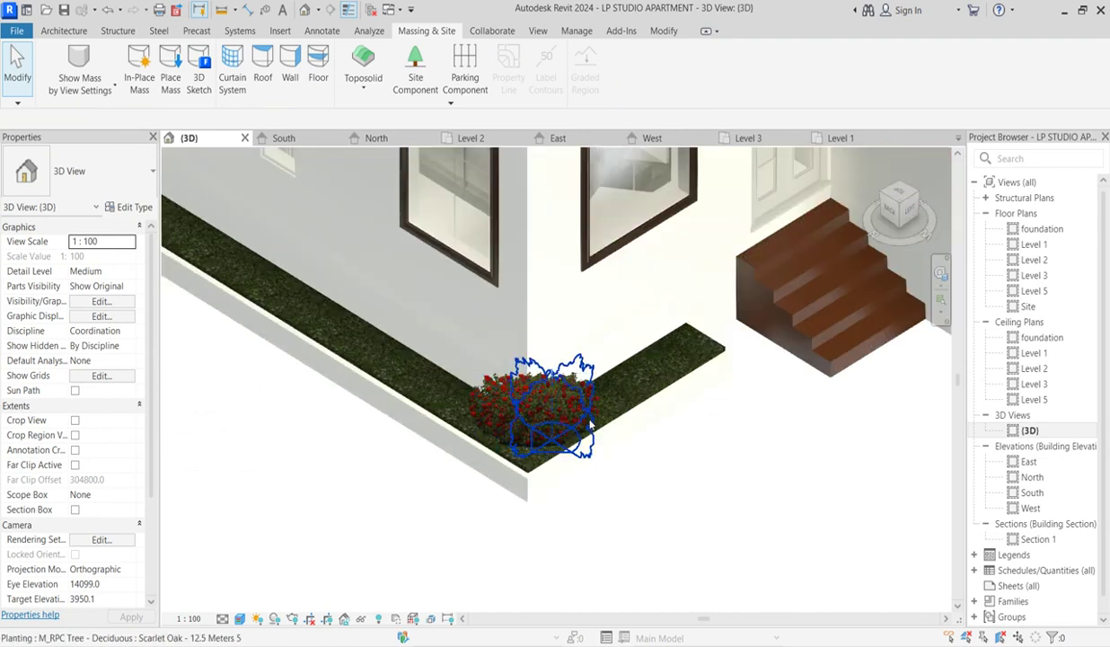
scroll(564, 445, up, 2)
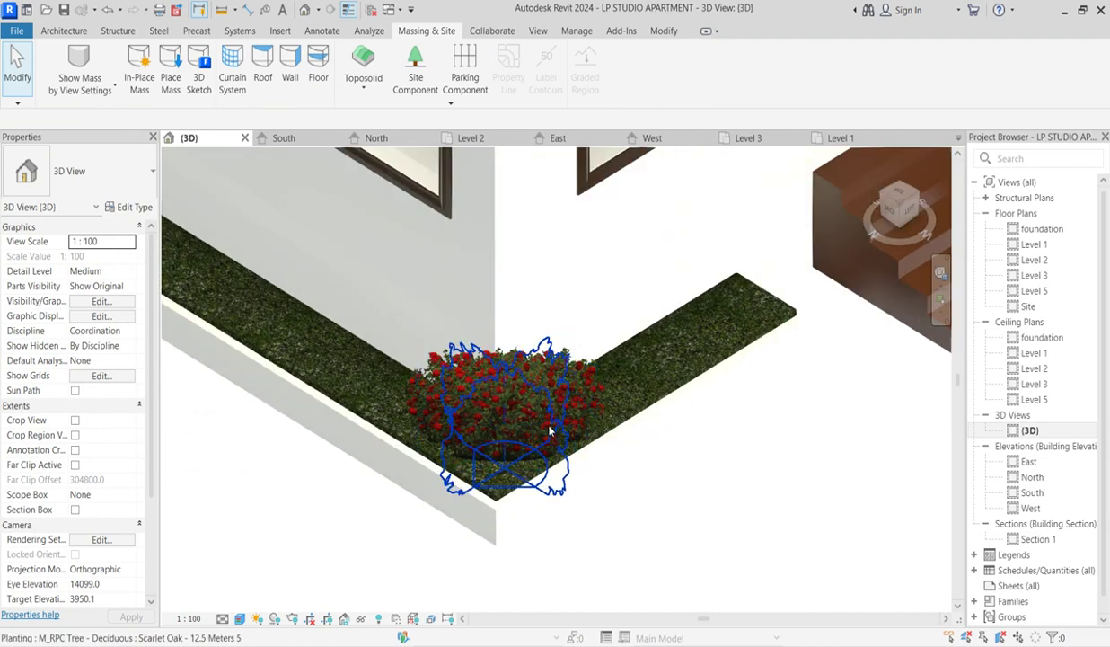
click(503, 404)
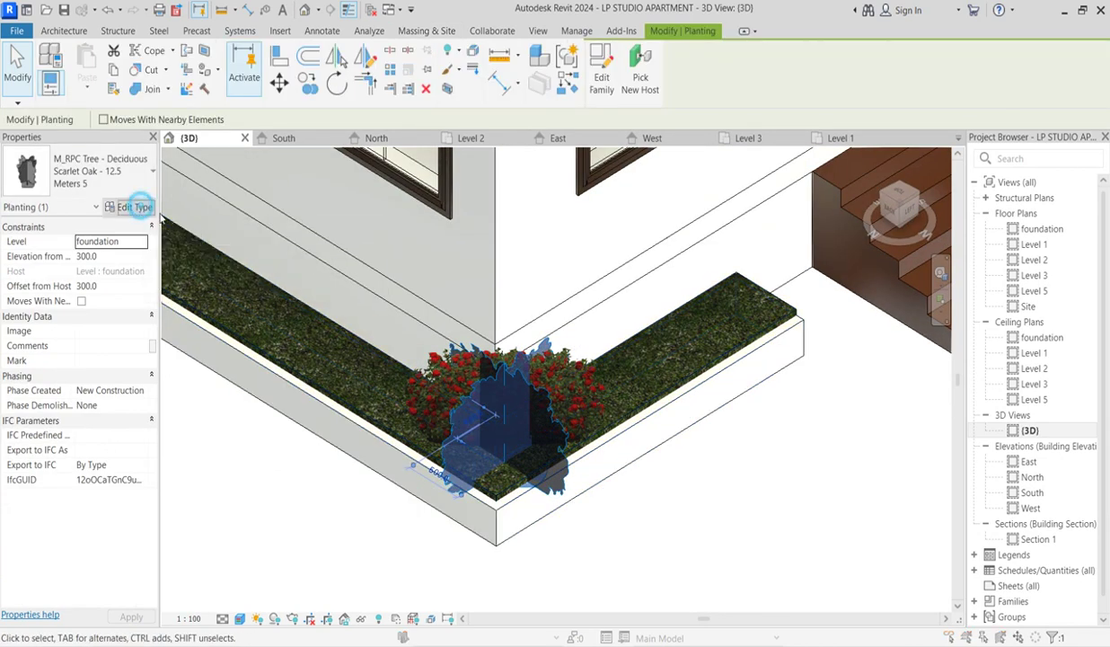
click(129, 206)
click(600, 327)
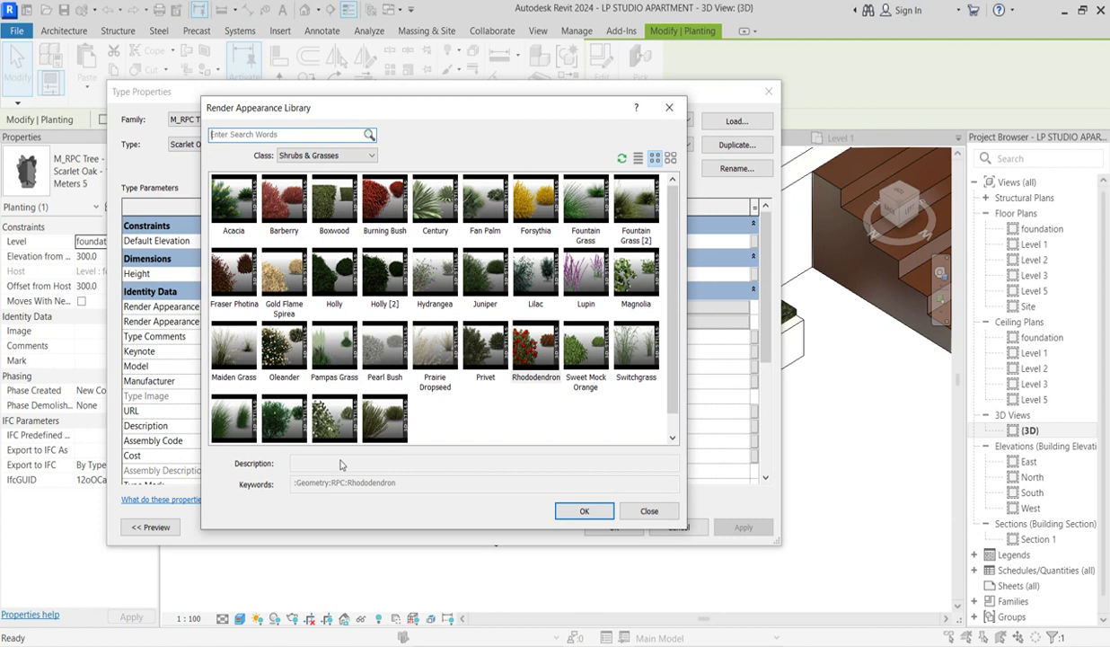
scroll(337, 411, down, 1)
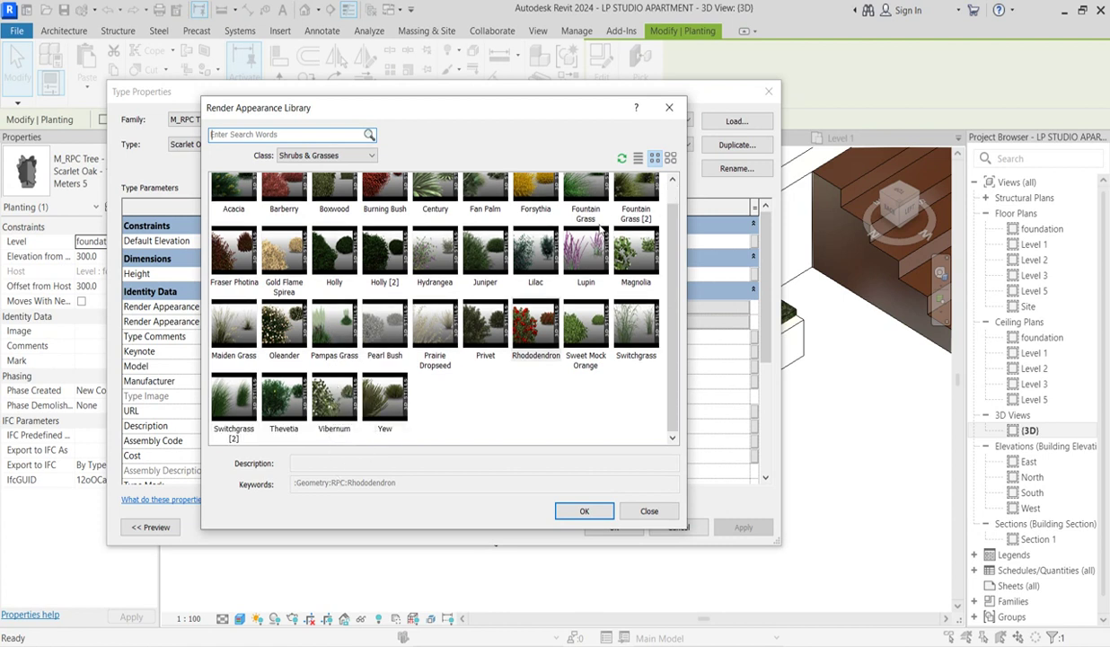
scroll(452, 265, up, 1)
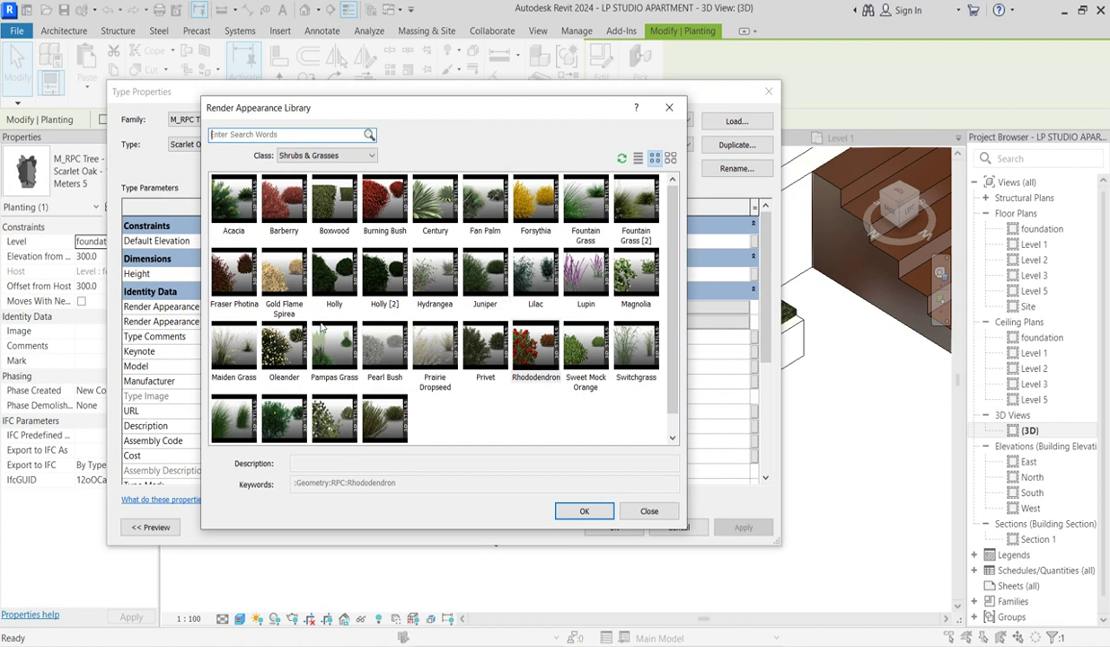
click(284, 364)
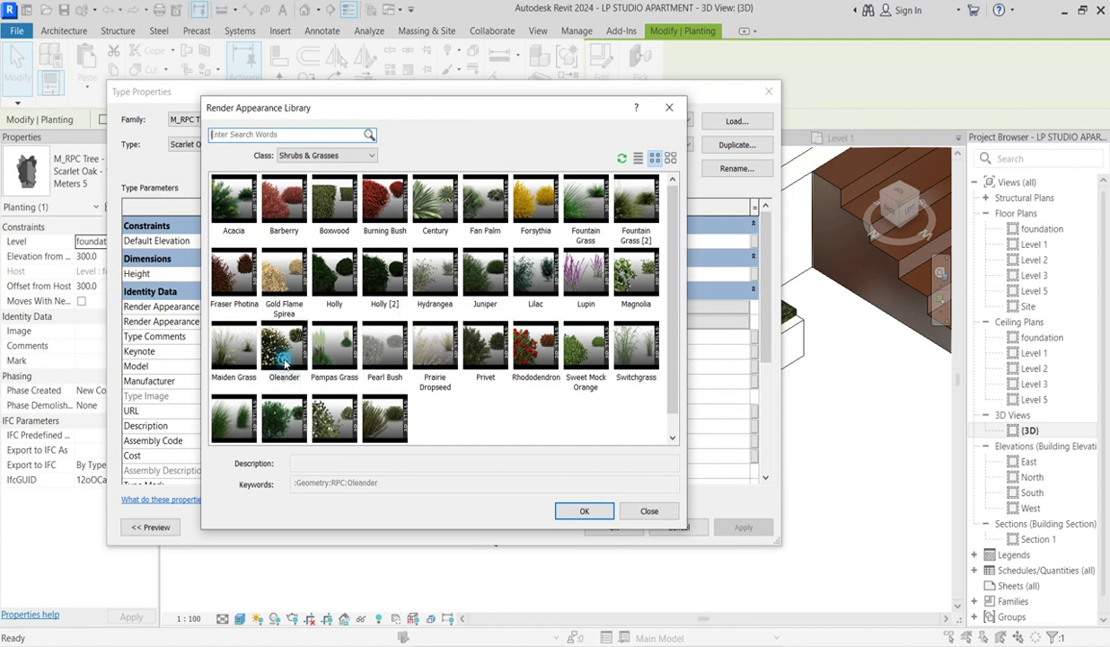
click(584, 510)
click(614, 527)
click(619, 529)
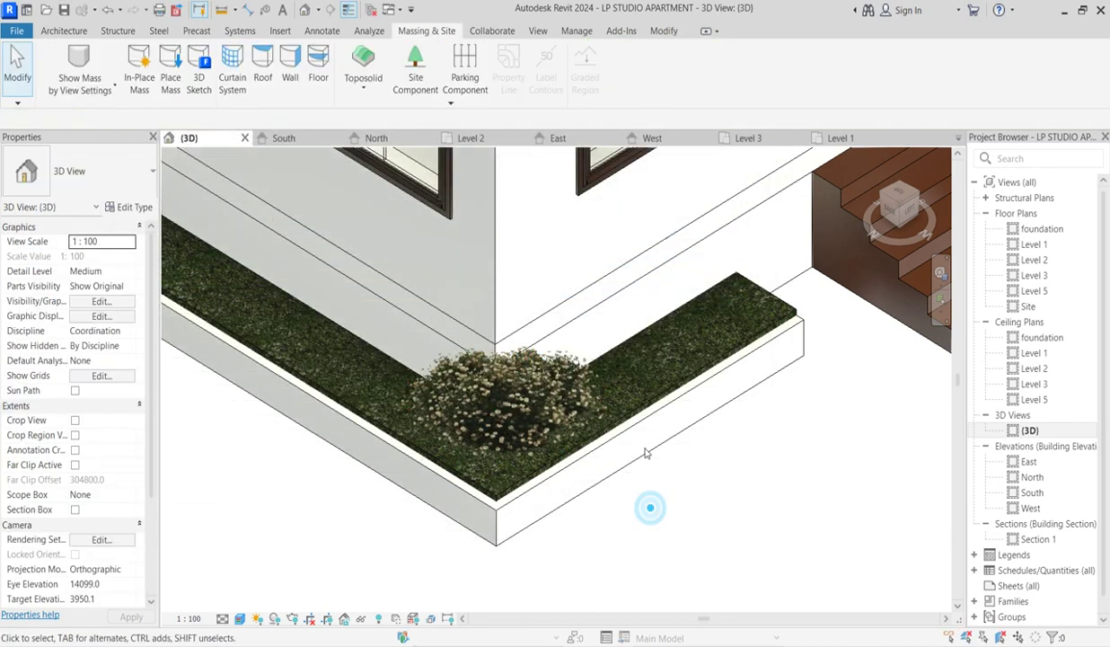
scroll(656, 494, up, 1)
scroll(677, 508, down, 2)
scroll(597, 492, up, 2)
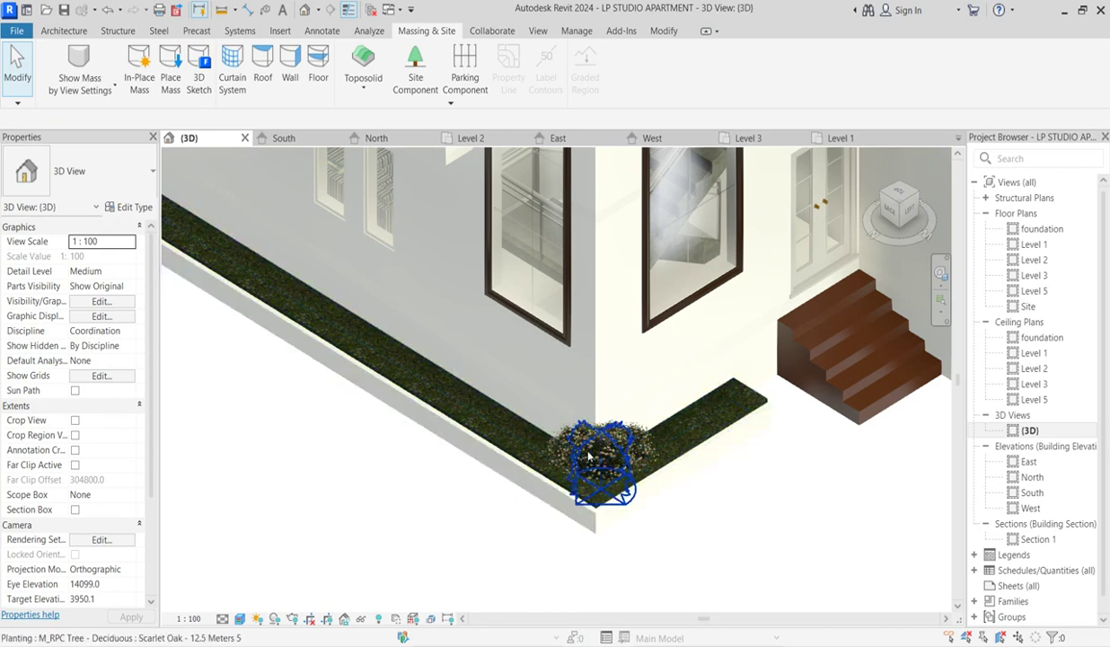
scroll(582, 458, up, 3)
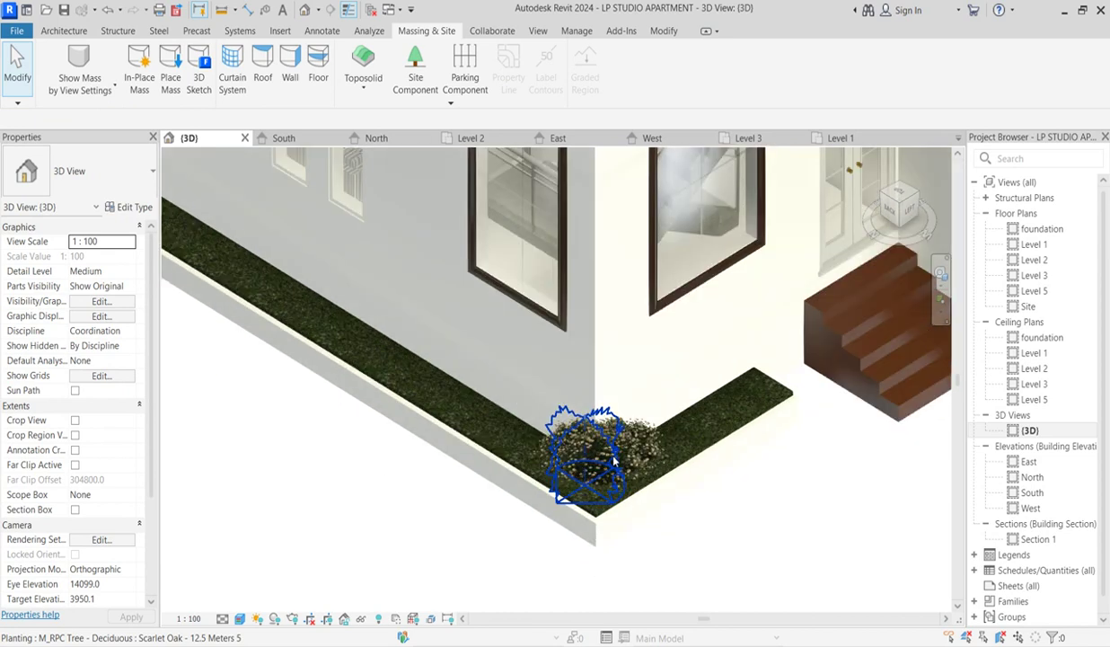
scroll(628, 468, down, 3)
scroll(728, 471, down, 4)
scroll(512, 548, down, 2)
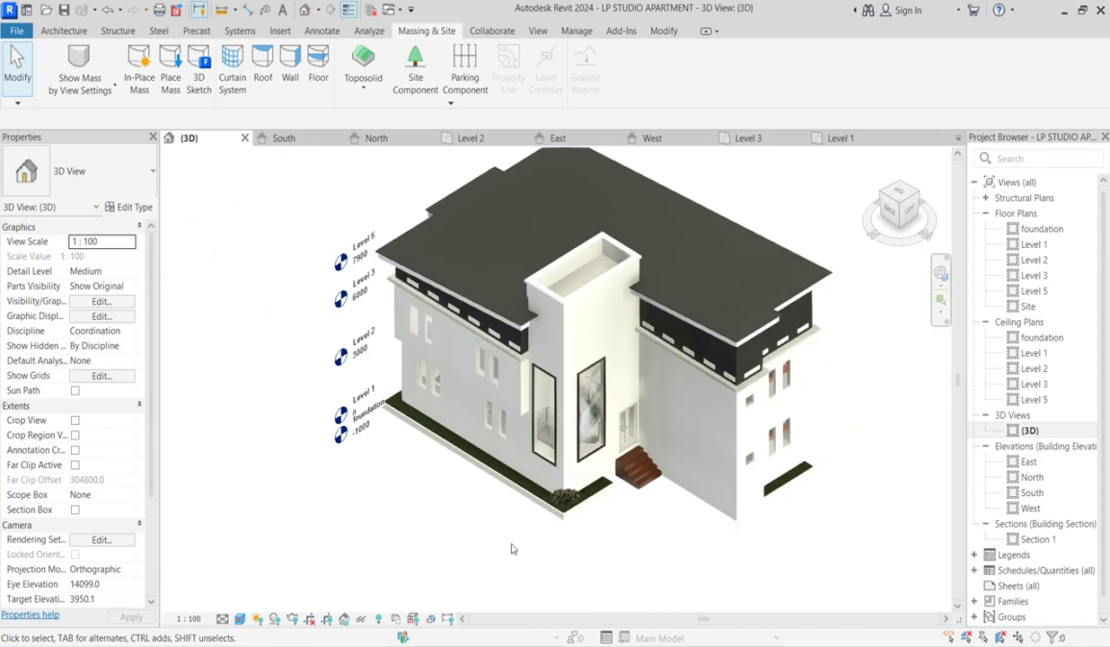
click(902, 211)
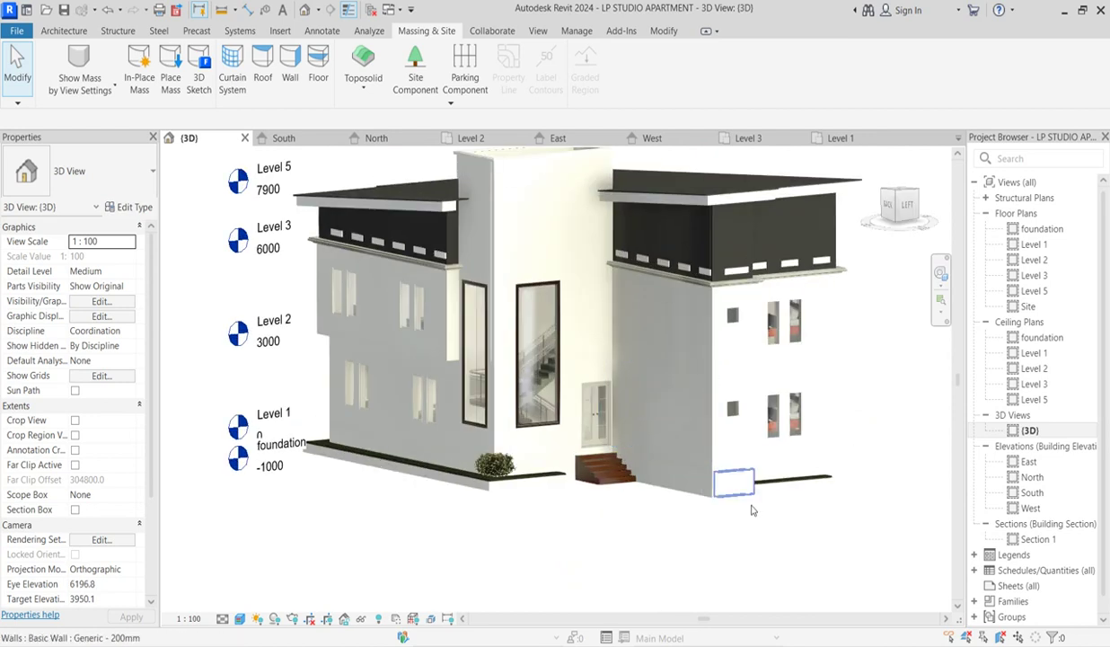
scroll(669, 514, up, 2)
scroll(375, 509, down, 3)
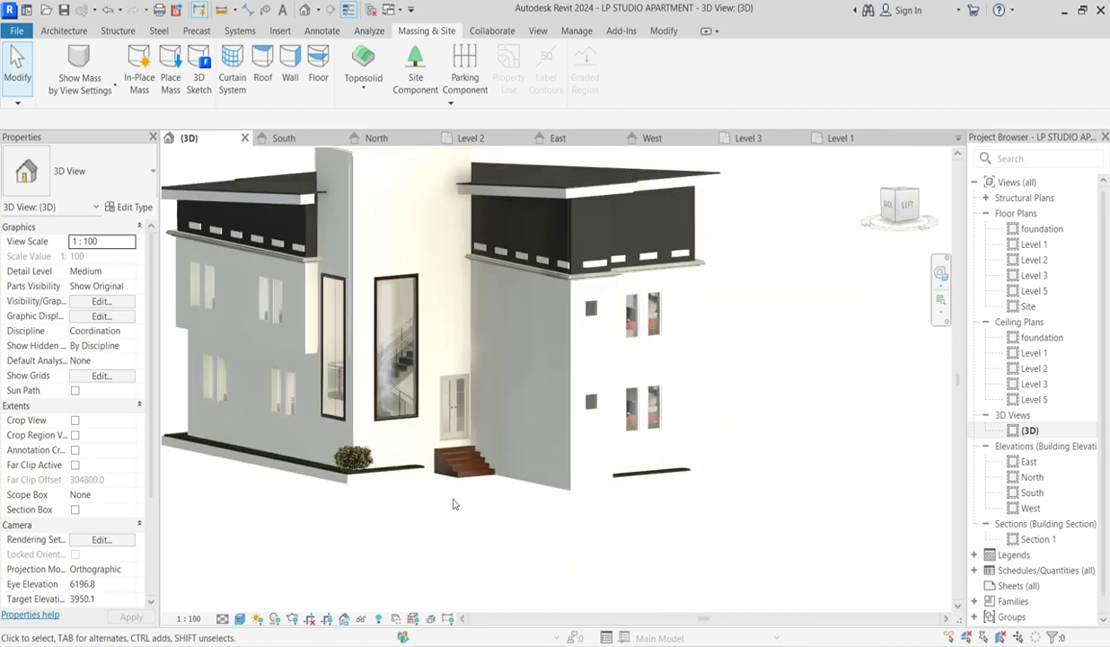
click(890, 192)
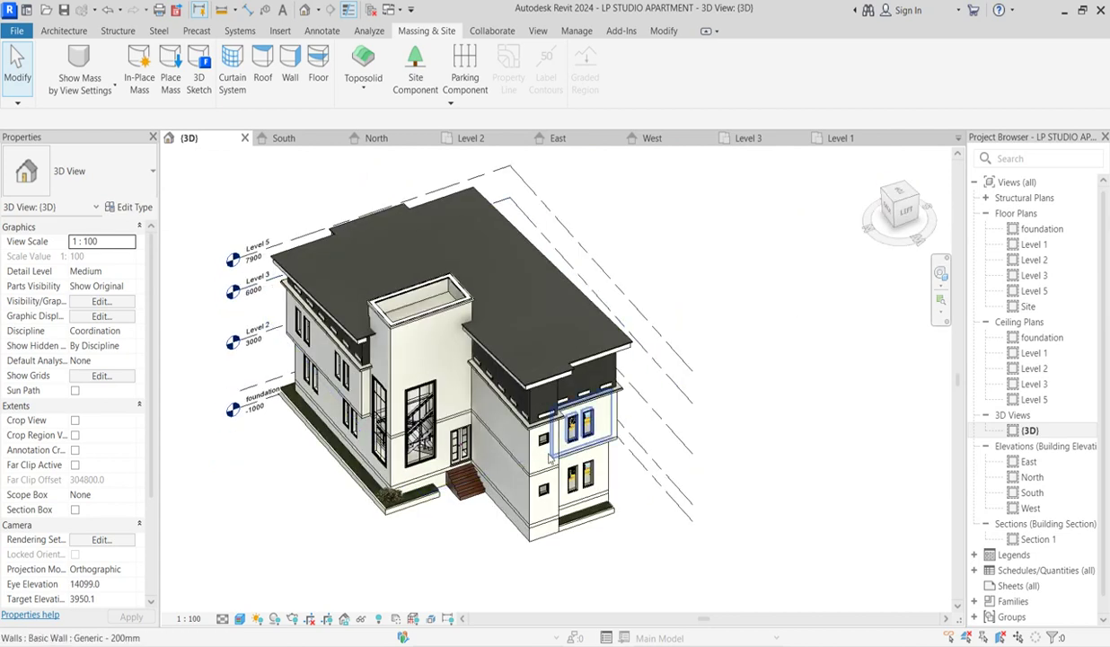
scroll(346, 334, up, 3)
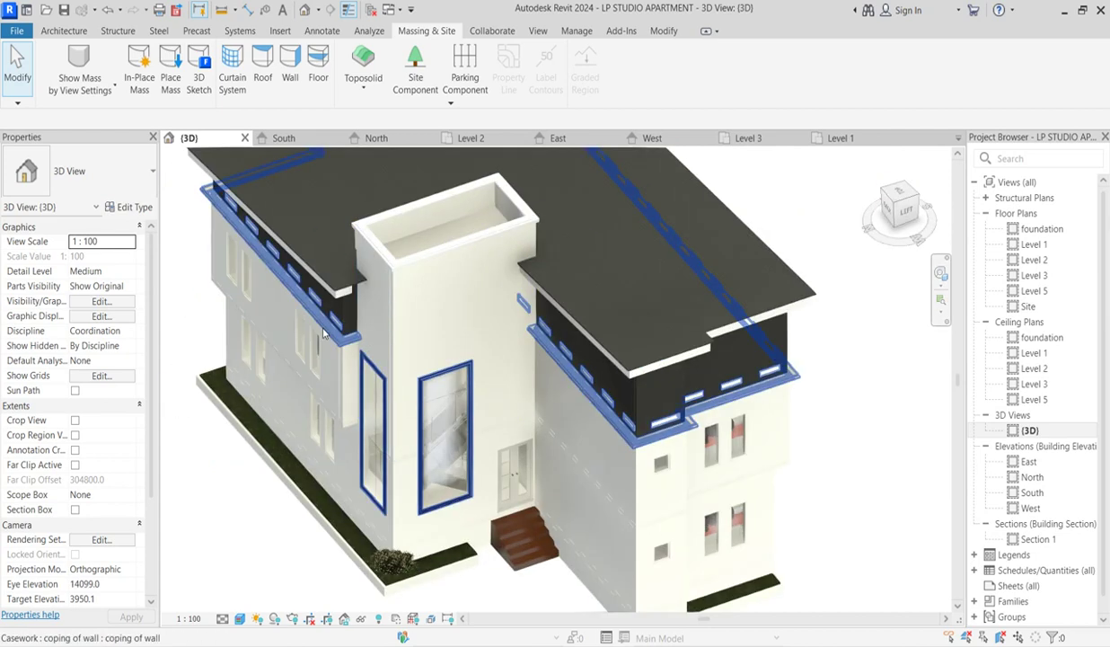
scroll(557, 398, down, 3)
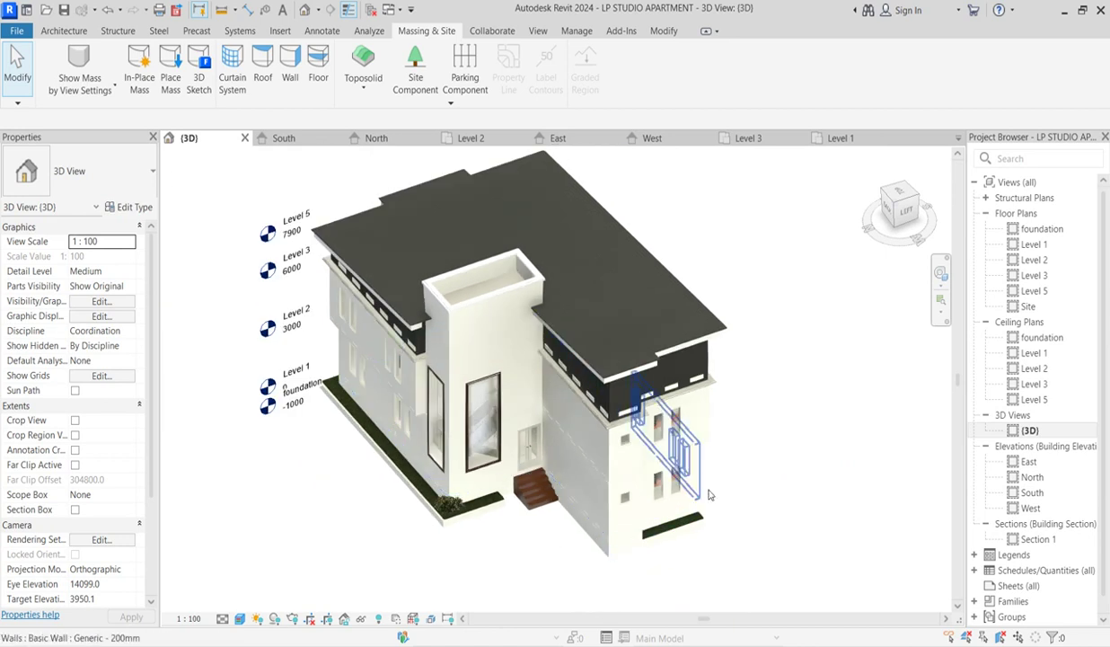
scroll(711, 503, up, 3)
scroll(712, 479, down, 3)
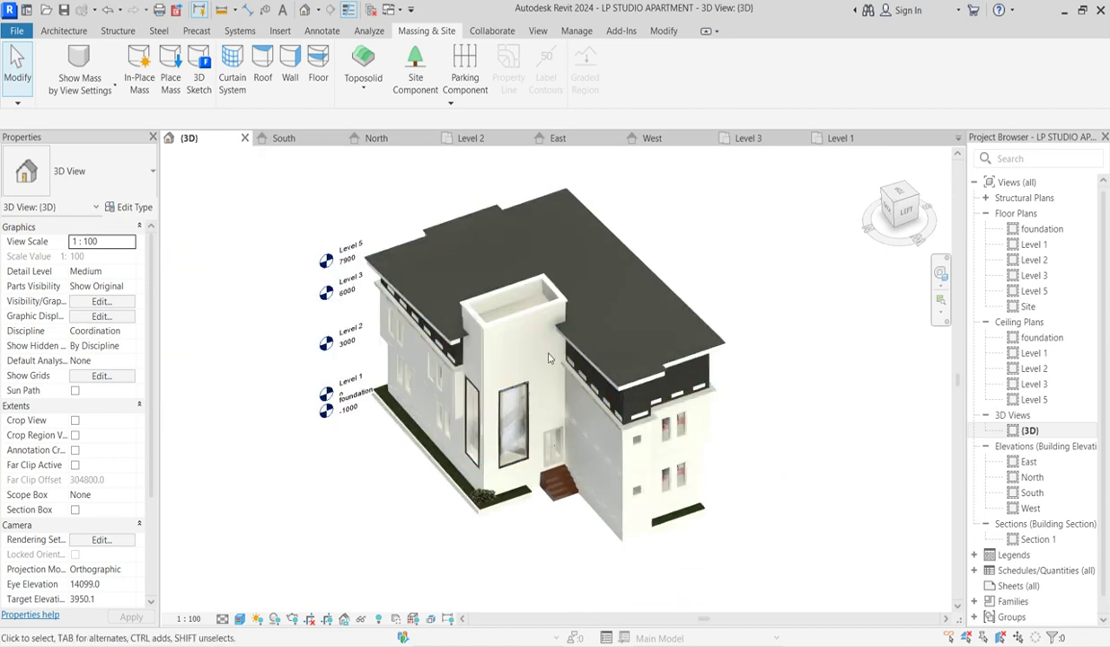
scroll(458, 426, up, 2)
scroll(565, 400, down, 3)
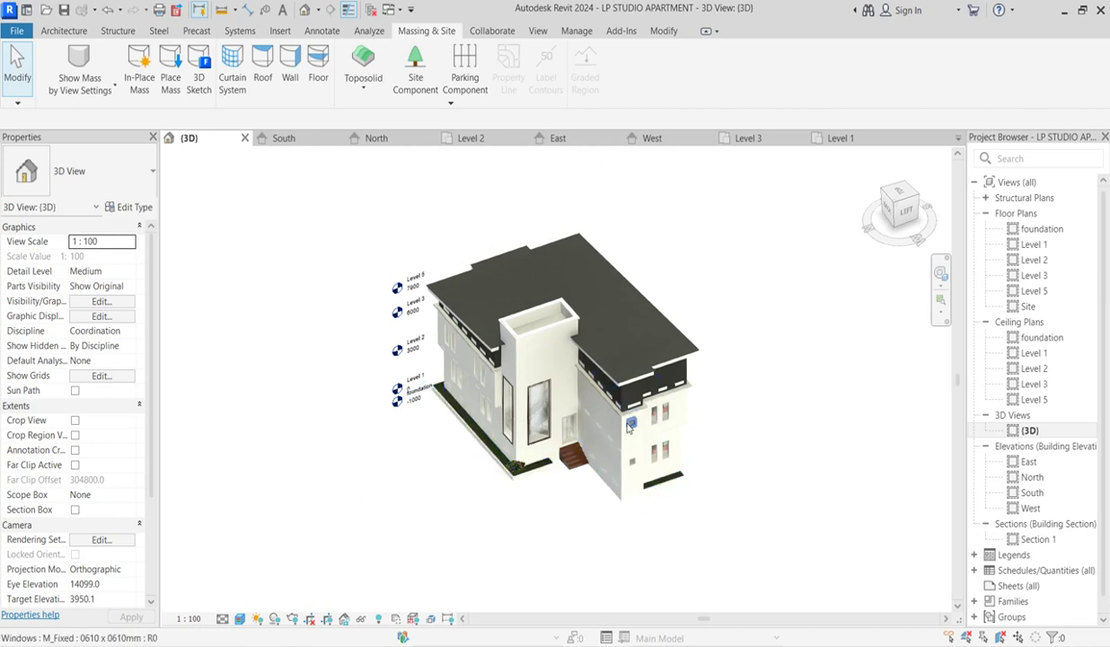
scroll(566, 385, up, 2)
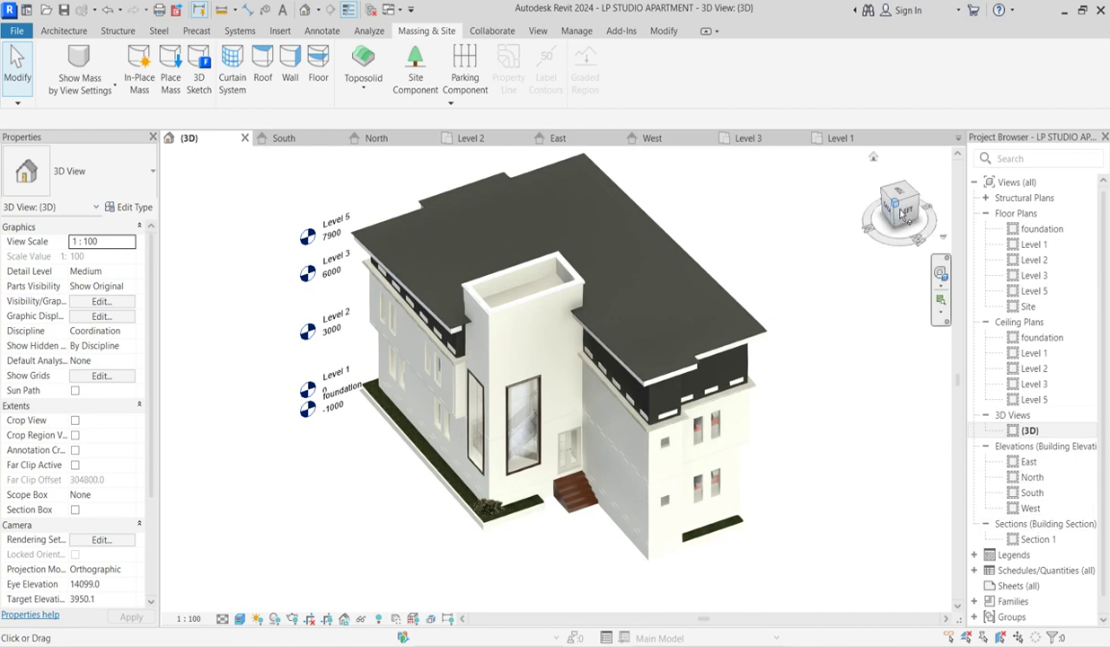
drag(894, 205, 860, 198)
scroll(860, 198, up, 3)
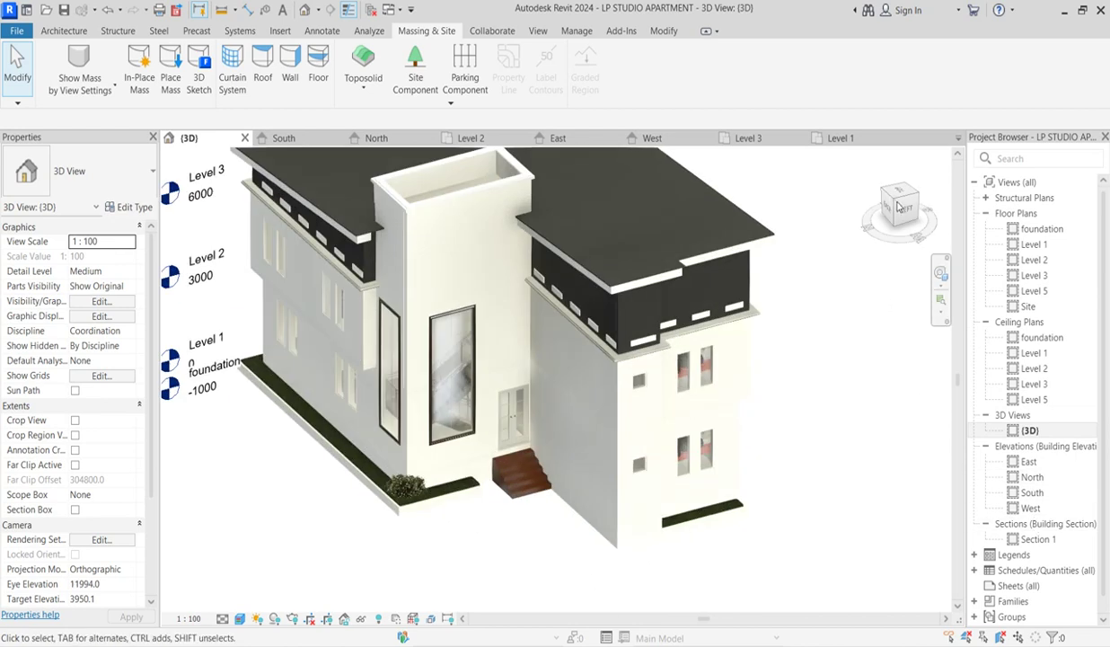
click(239, 619)
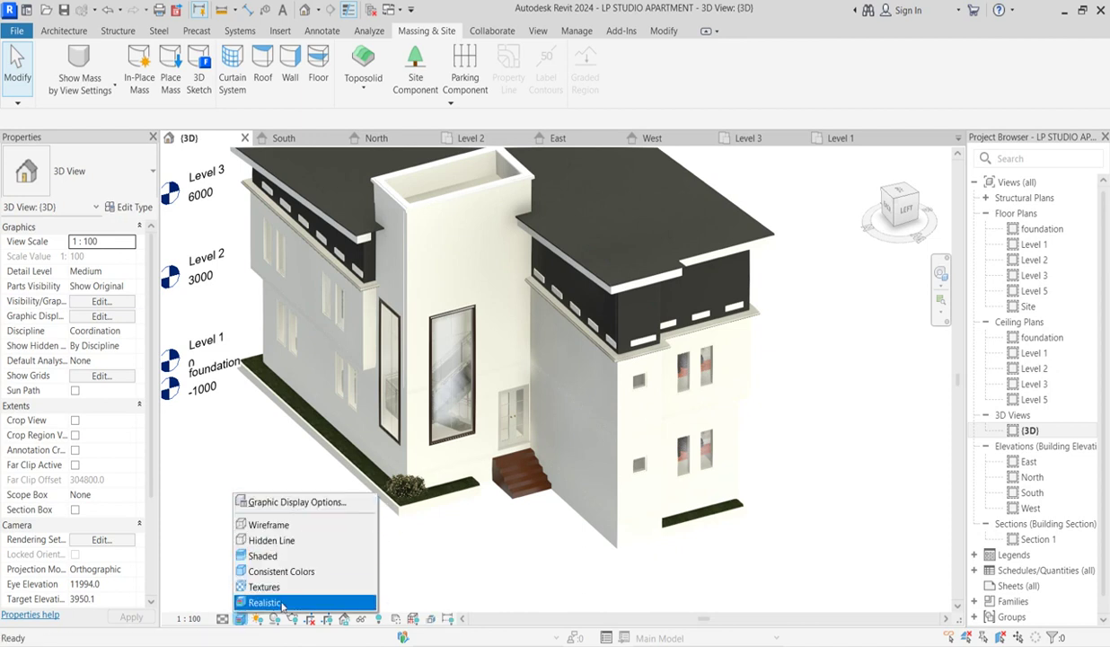
click(448, 550)
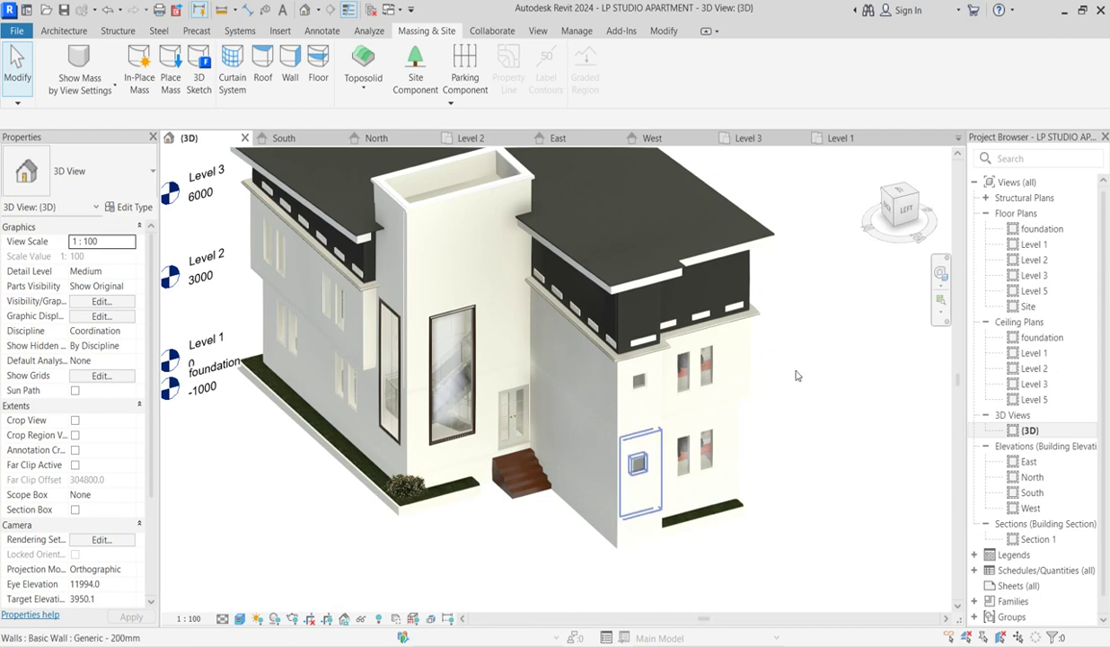
drag(898, 201, 924, 202)
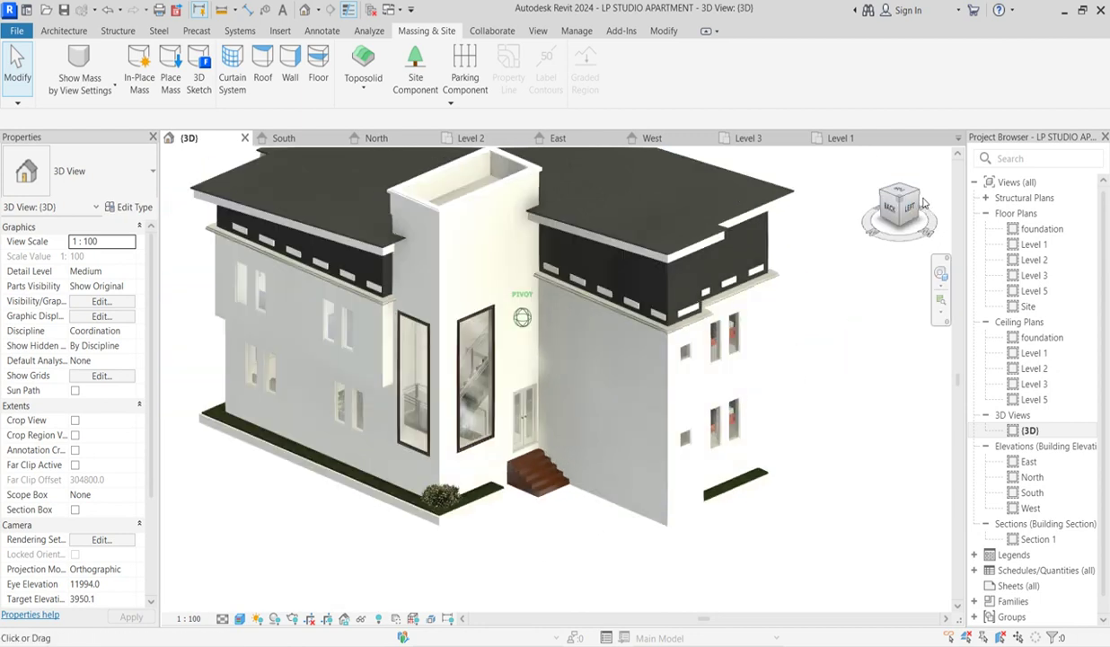